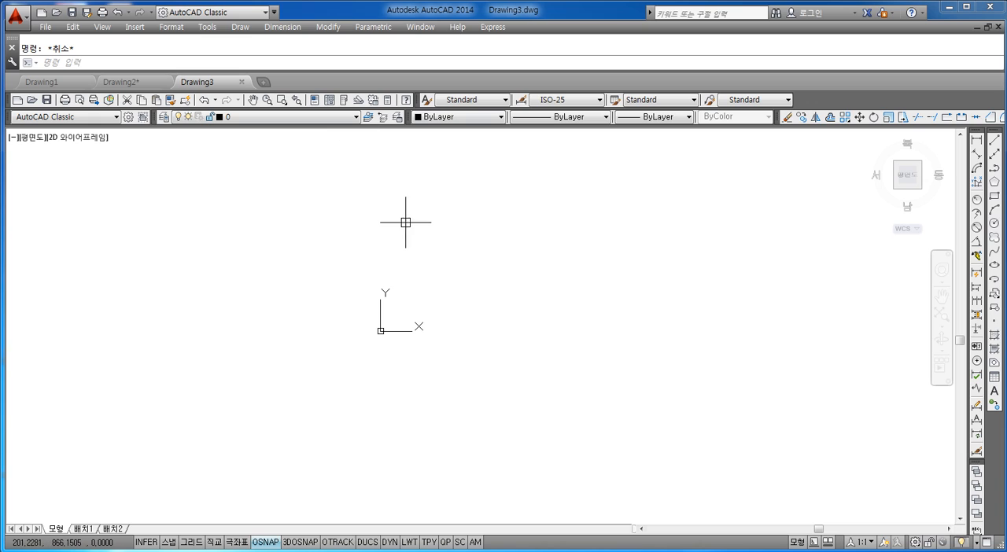
# Step: Create a new drawing from the custom layer (레이어) template and check which layers it contains
pyautogui.click(46, 29)
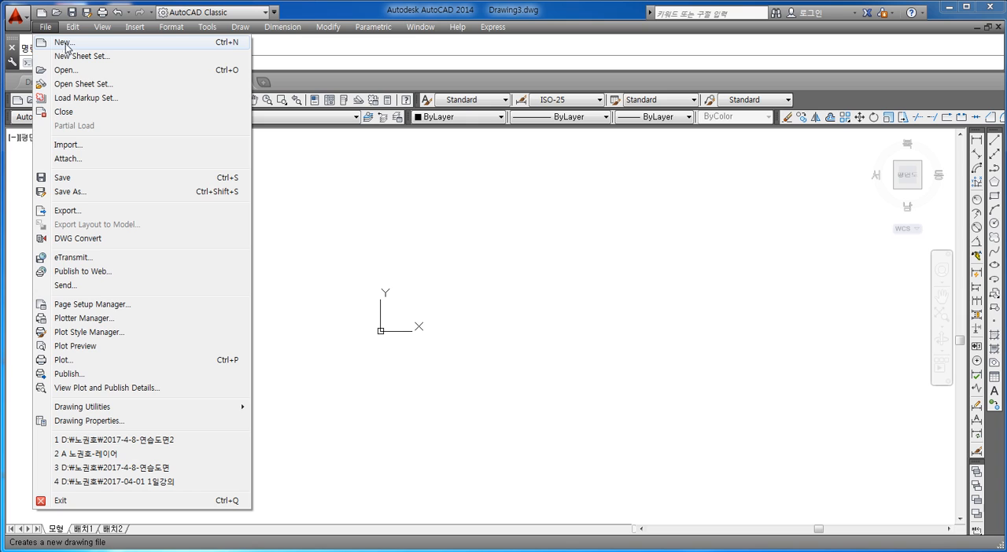
pyautogui.click(46, 31)
pyautogui.click(45, 27)
pyautogui.click(61, 42)
pyautogui.moveTo(425, 140); pyautogui.dragTo(349, 95)
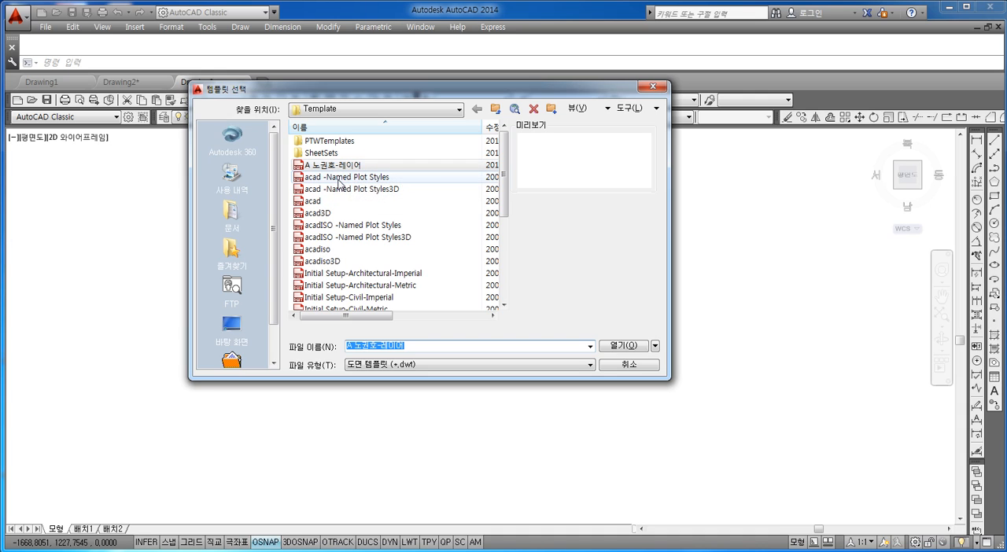
pyautogui.click(330, 167)
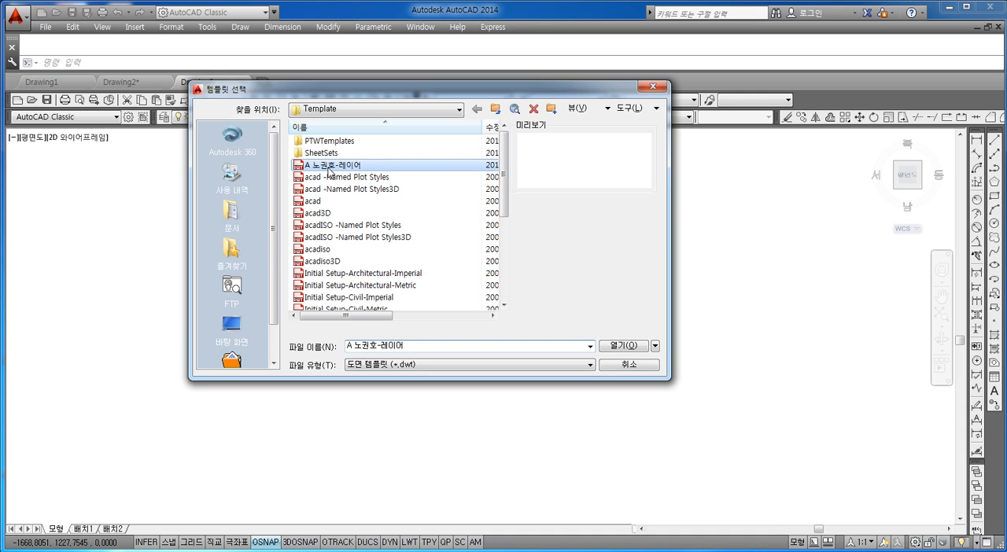
pyautogui.click(615, 348)
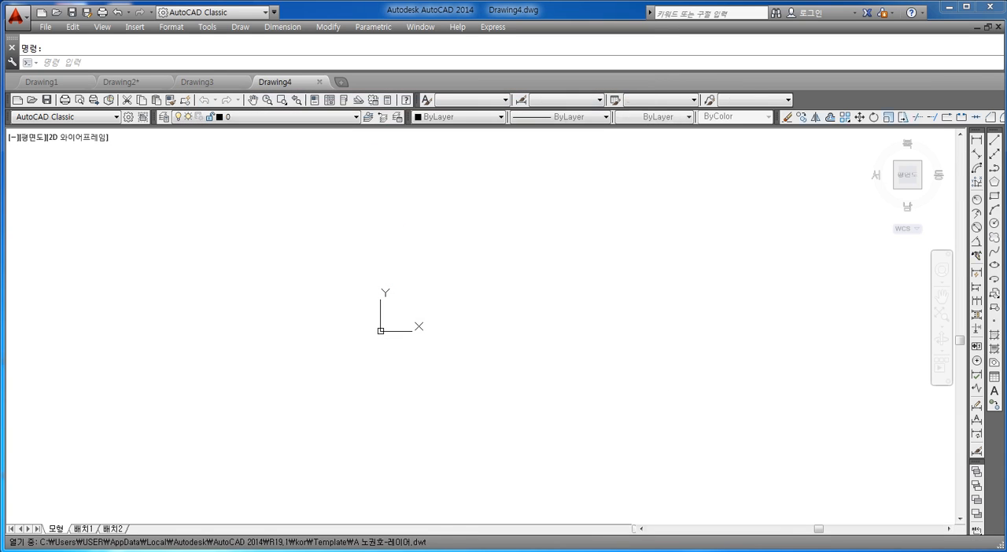
pyautogui.click(253, 118)
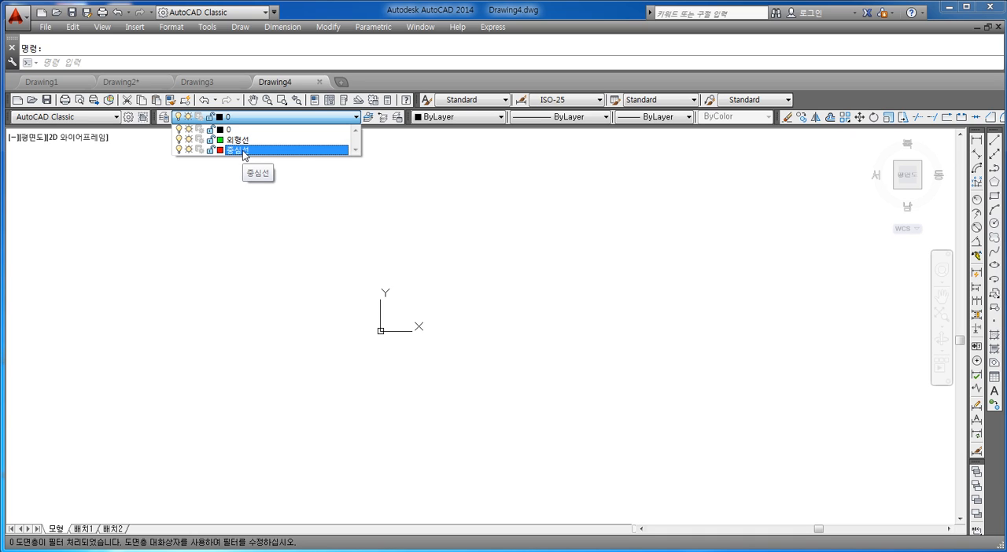
pyautogui.click(242, 254)
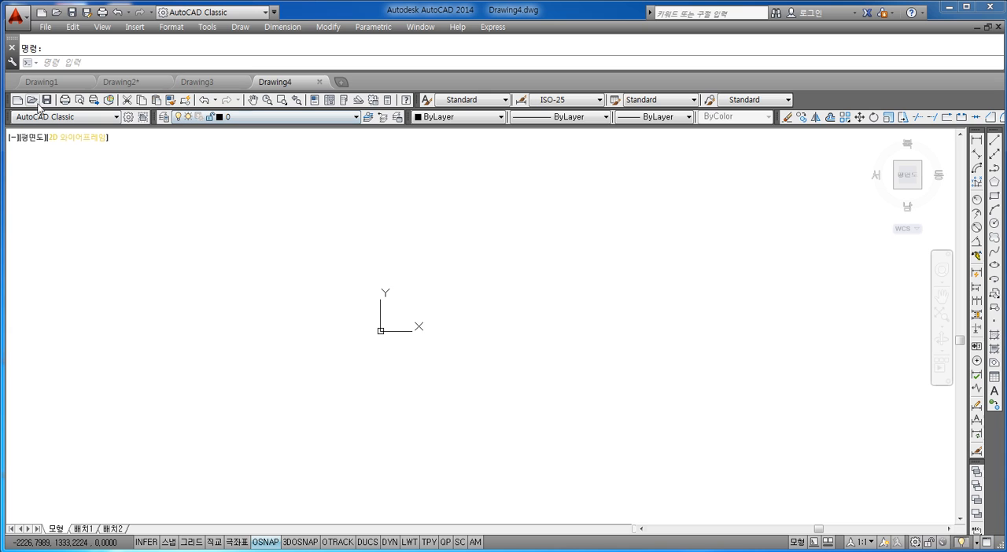
pyautogui.click(44, 27)
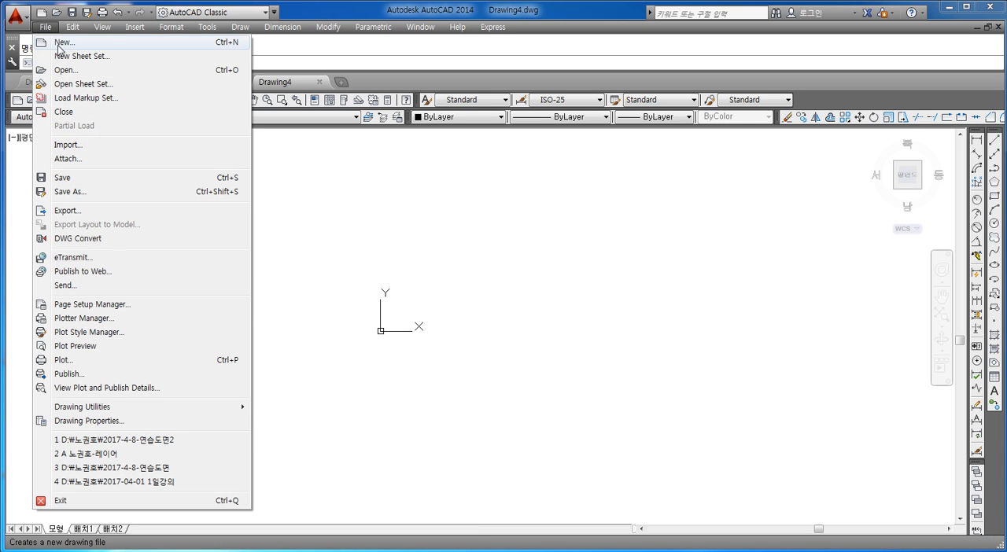
pyautogui.click(49, 41)
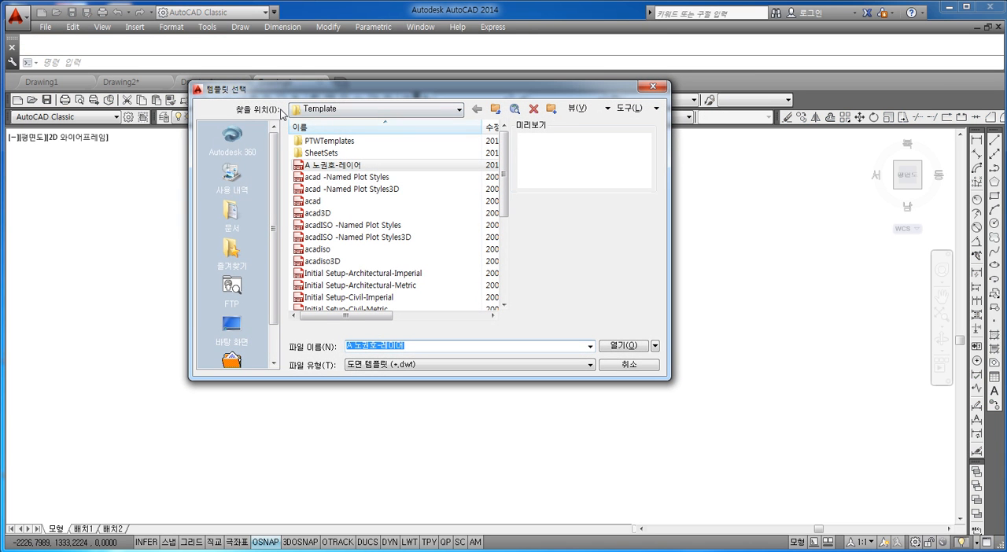
pyautogui.click(349, 167)
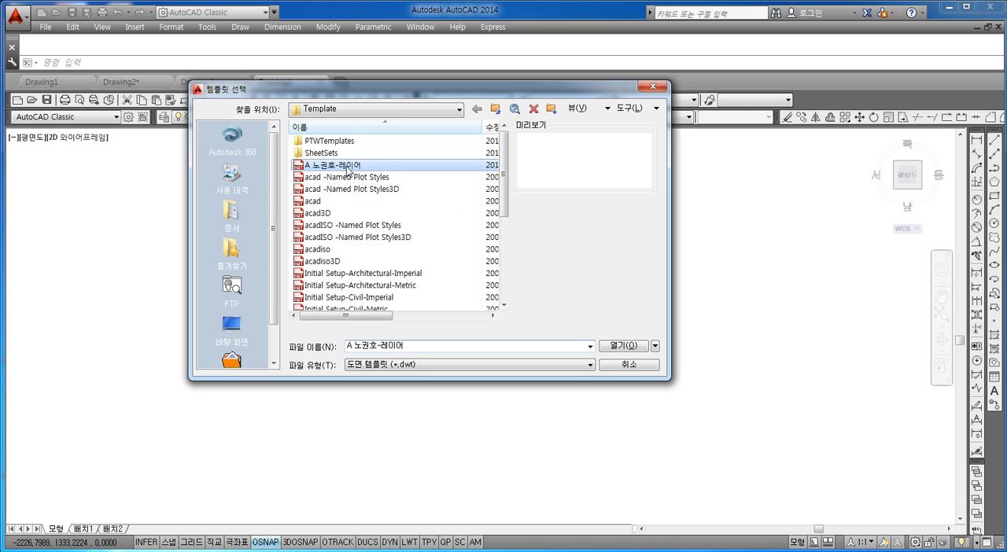
pyautogui.click(629, 368)
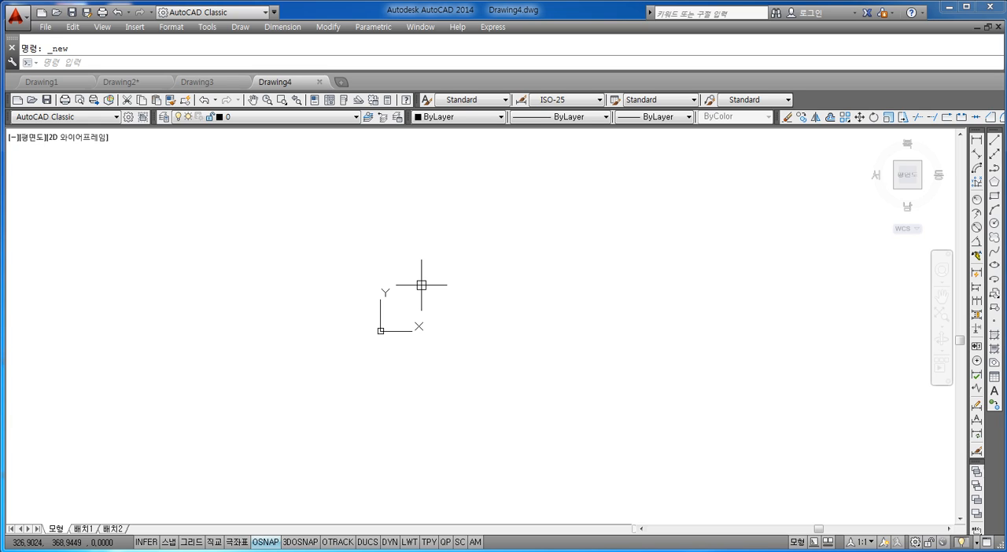
pyautogui.press('Escape')
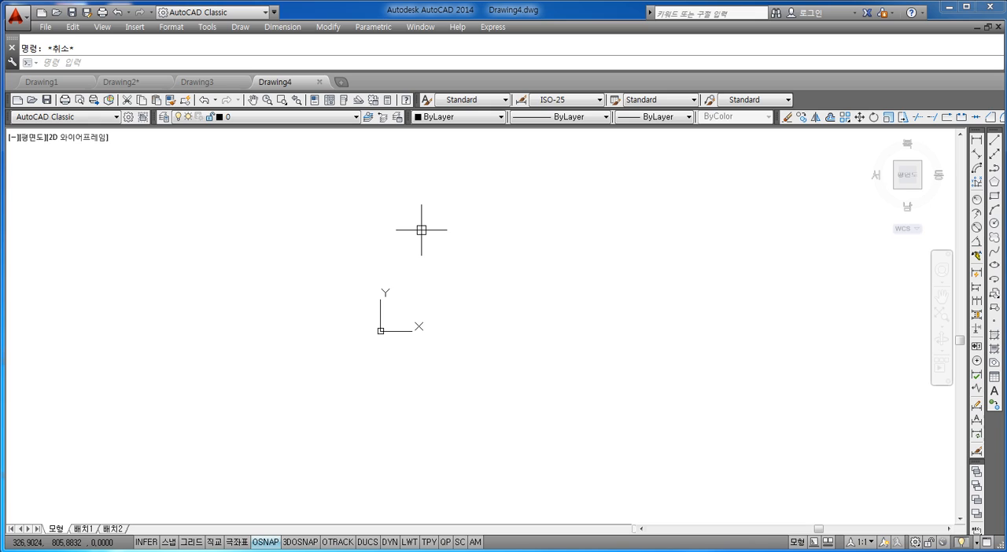
pyautogui.write('recd')
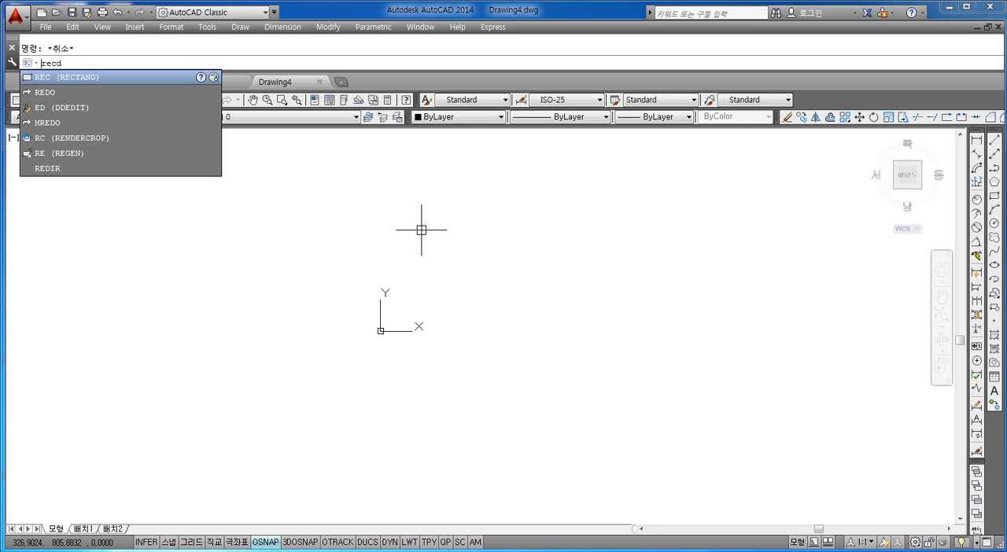
pyautogui.press('BackSpace')
pyautogui.press('BackSpace')
pyautogui.press('BackSpace')
pyautogui.press('BackSpace')
pyautogui.write('rec')
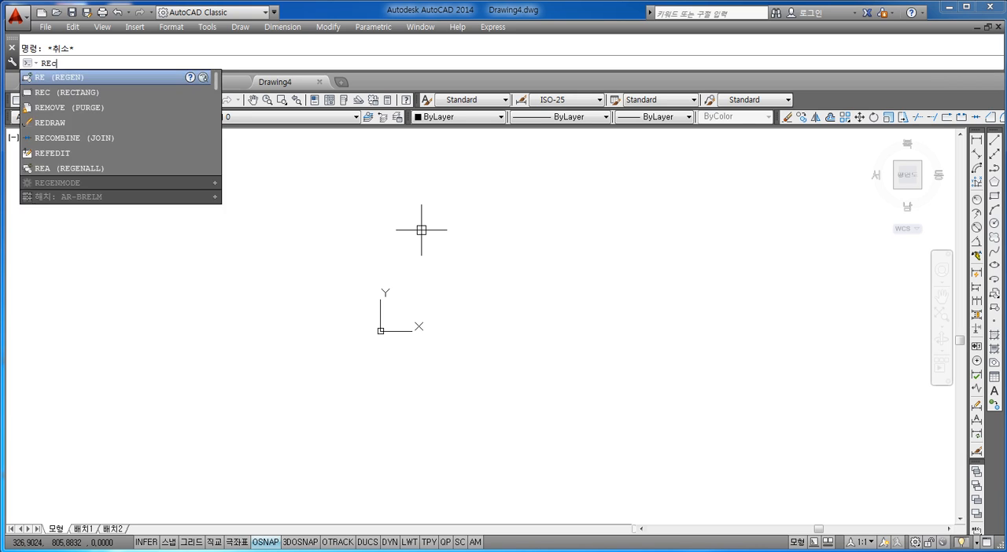
pyautogui.press('Return')
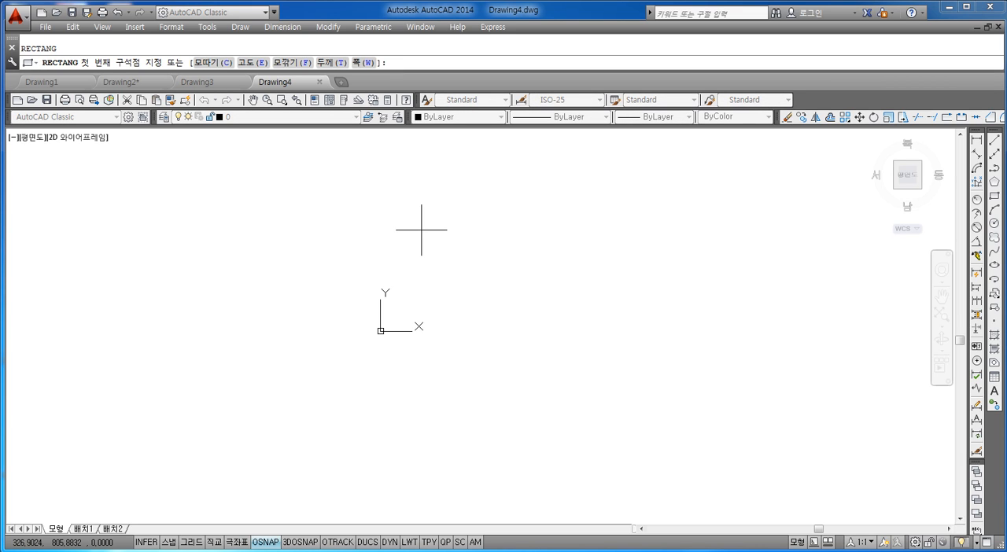
pyautogui.write('0,0')
pyautogui.press('Return')
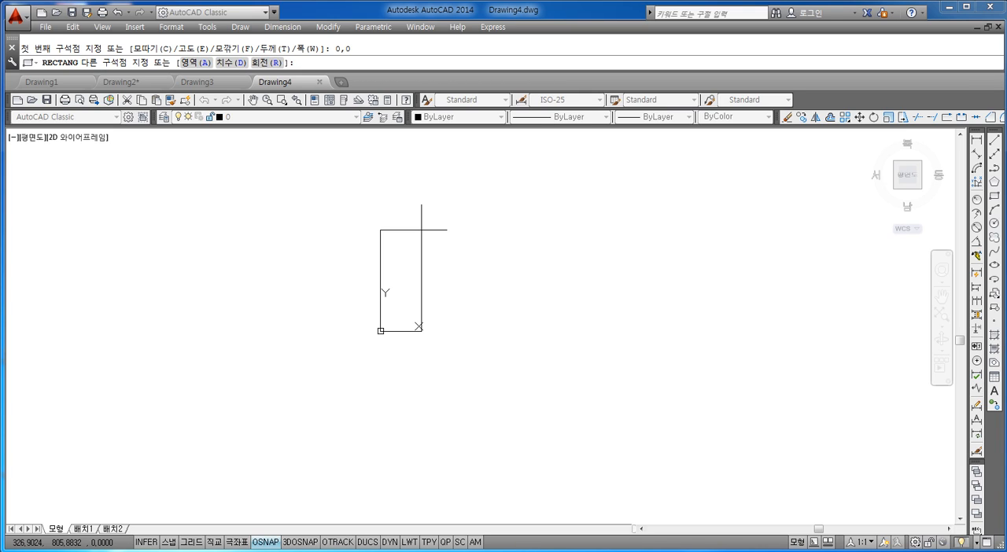
pyautogui.write('@150,120')
pyautogui.press('Return')
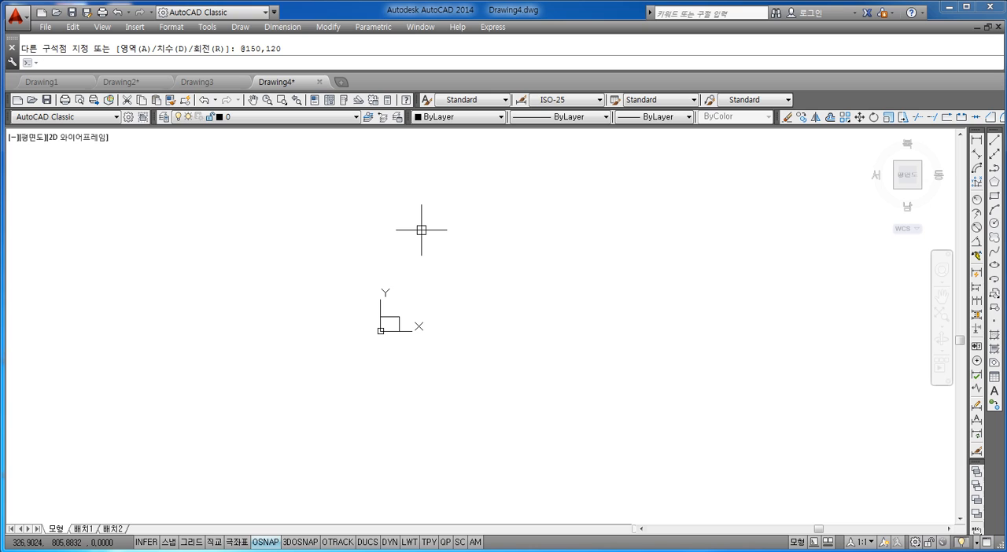
# Step: Explode the 150 by 120 rectangle into separate lines
pyautogui.press('Escape')
pyautogui.write('z')
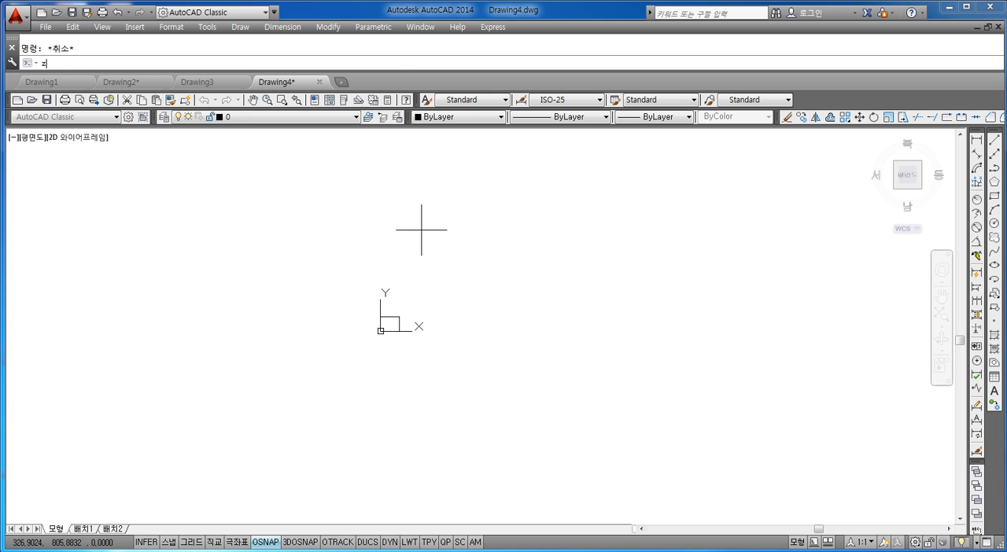
pyautogui.press('Return')
pyautogui.write('a')
pyautogui.press('Return')
pyautogui.write('z')
pyautogui.press('Return')
pyautogui.write('e')
pyautogui.press('Return')
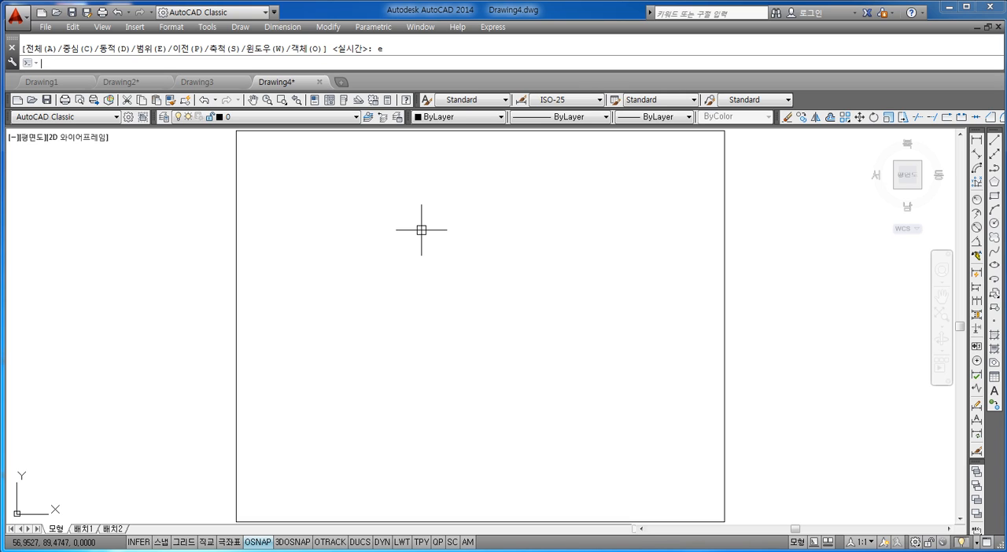
pyautogui.press('Return')
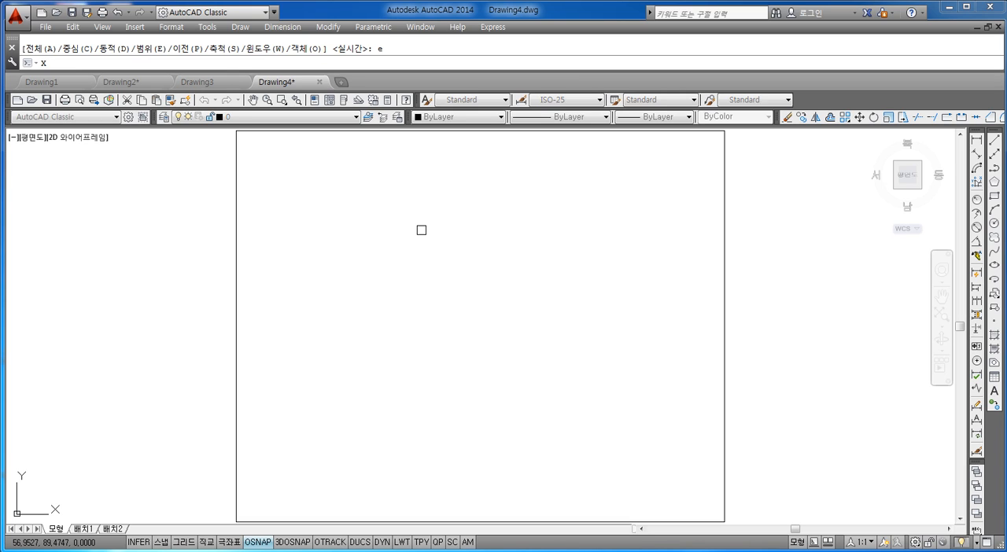
pyautogui.click(236, 201)
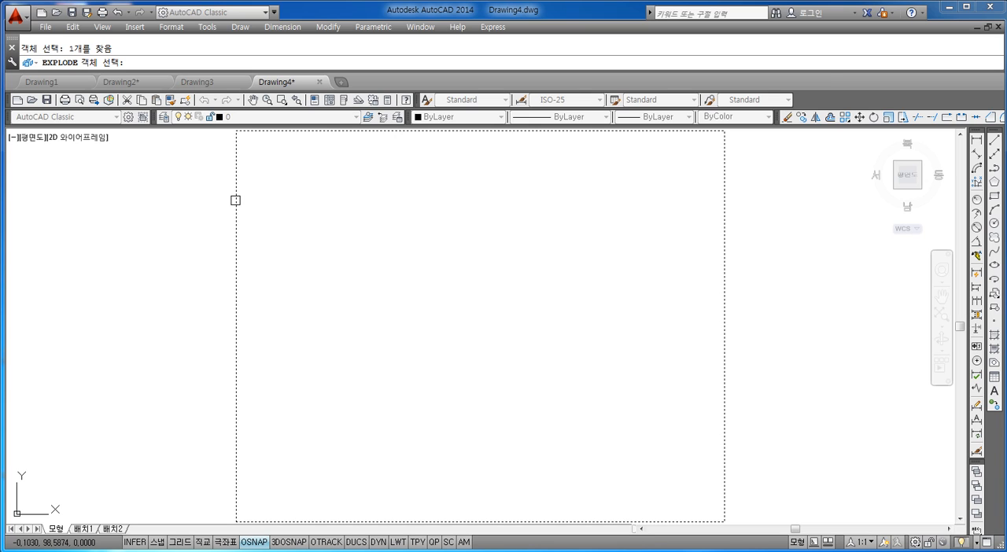
pyautogui.press('Return')
# Step: Select the rectangle's edges one after another to check whether each is a separate line
pyautogui.click(280, 205)
pyautogui.click(210, 246)
pyautogui.scroll(-4, 268, 254)
pyautogui.scroll(2, 275, 243)
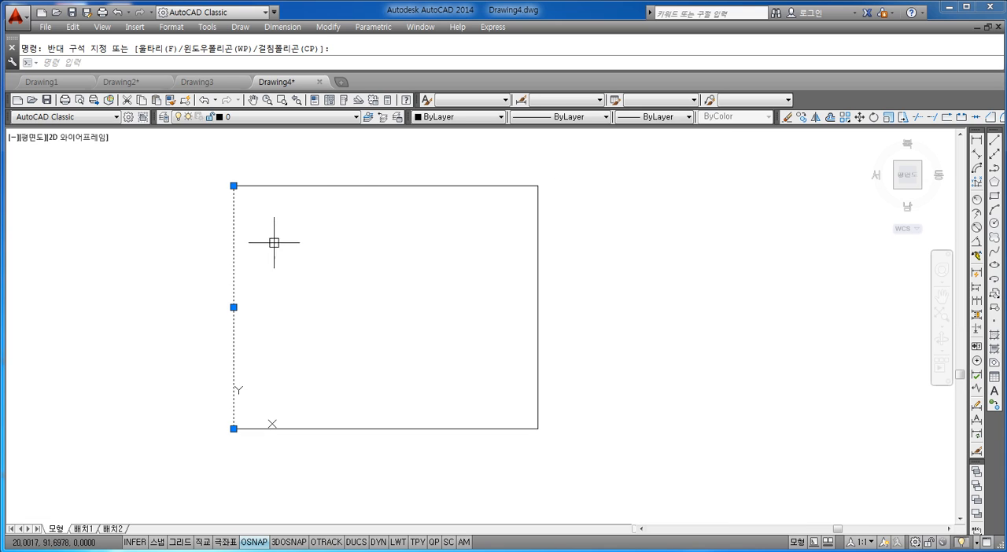
pyautogui.click(343, 175)
pyautogui.click(323, 225)
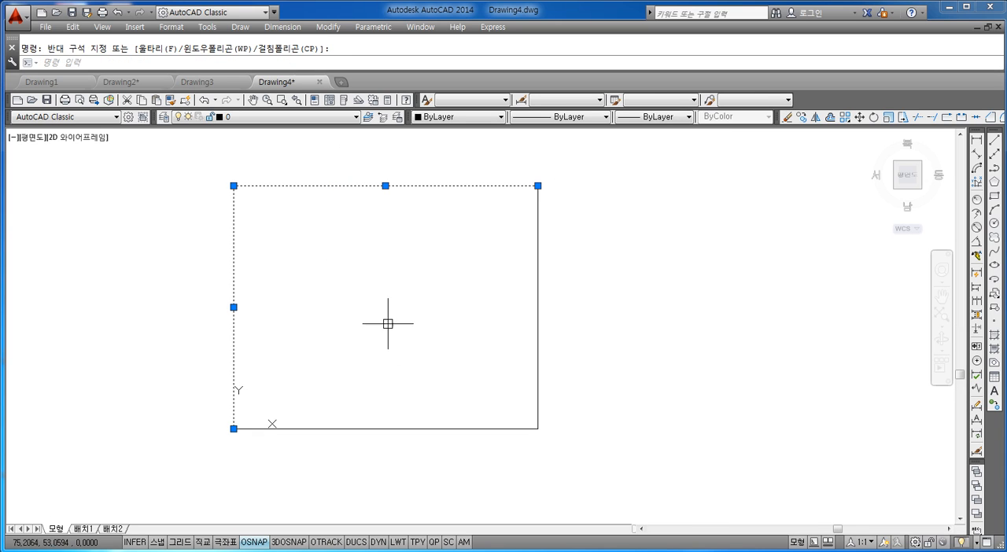
pyautogui.press('Escape')
pyautogui.click(430, 373)
pyautogui.click(386, 430)
pyautogui.press('Escape')
pyautogui.click(550, 302)
pyautogui.click(513, 329)
pyautogui.press('Escape')
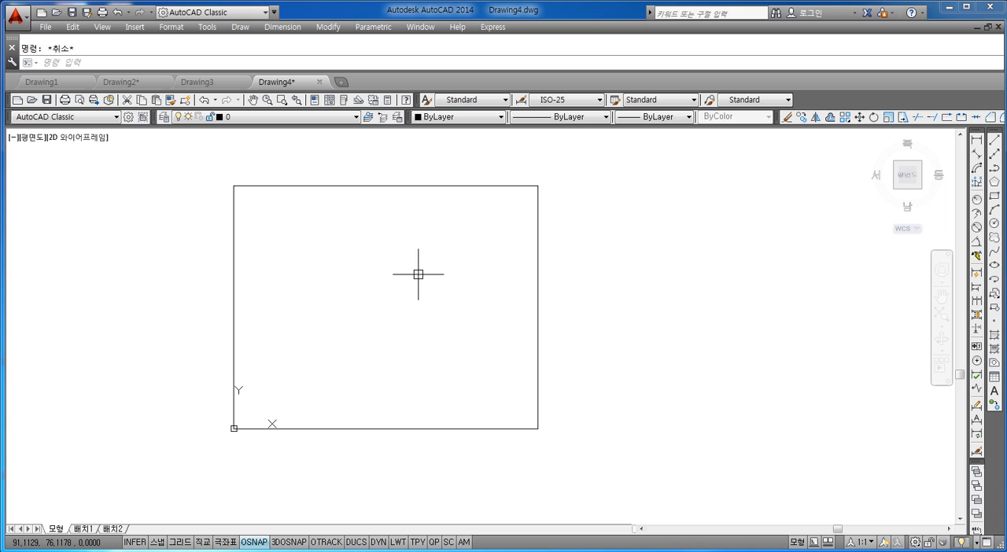
# Step: Offset the rectangle's left edge 20 units towards the inside
pyautogui.write('o')
pyautogui.press('Return')
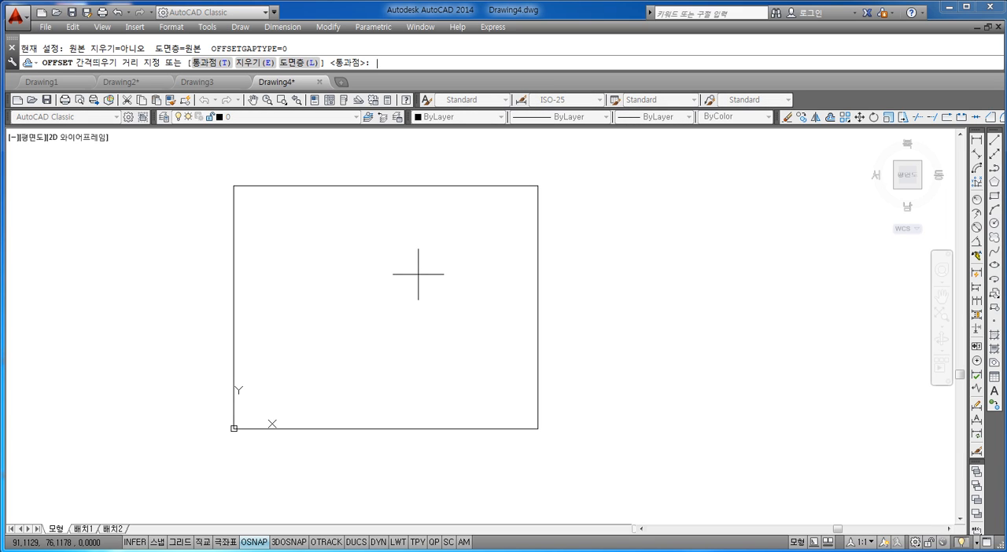
pyautogui.write('20')
pyautogui.press('Return')
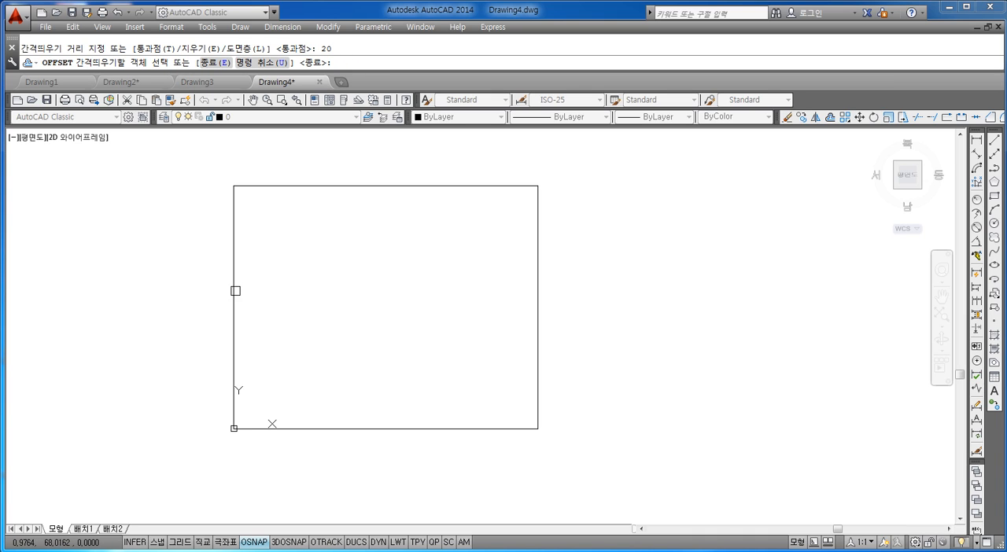
pyautogui.click(234, 290)
pyautogui.click(315, 303)
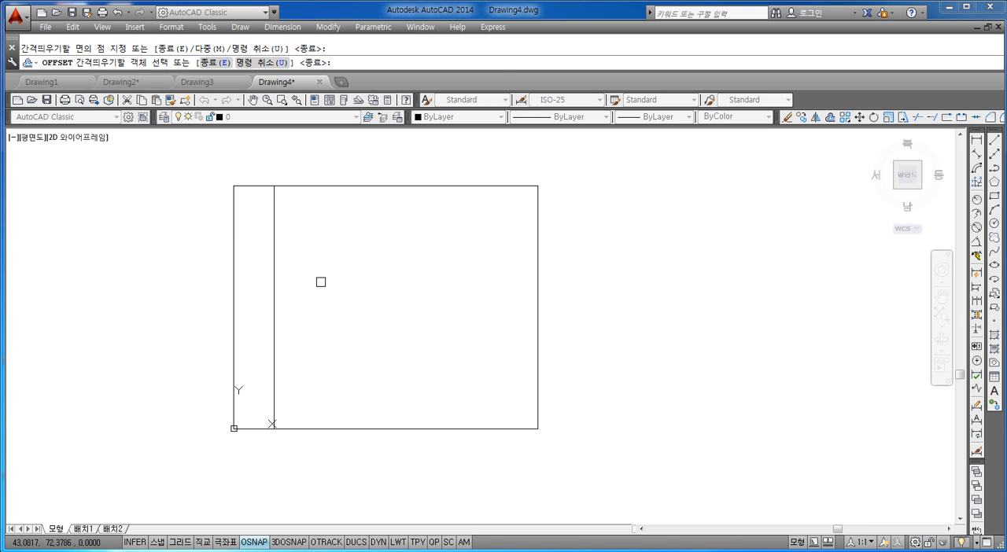
pyautogui.press('Return')
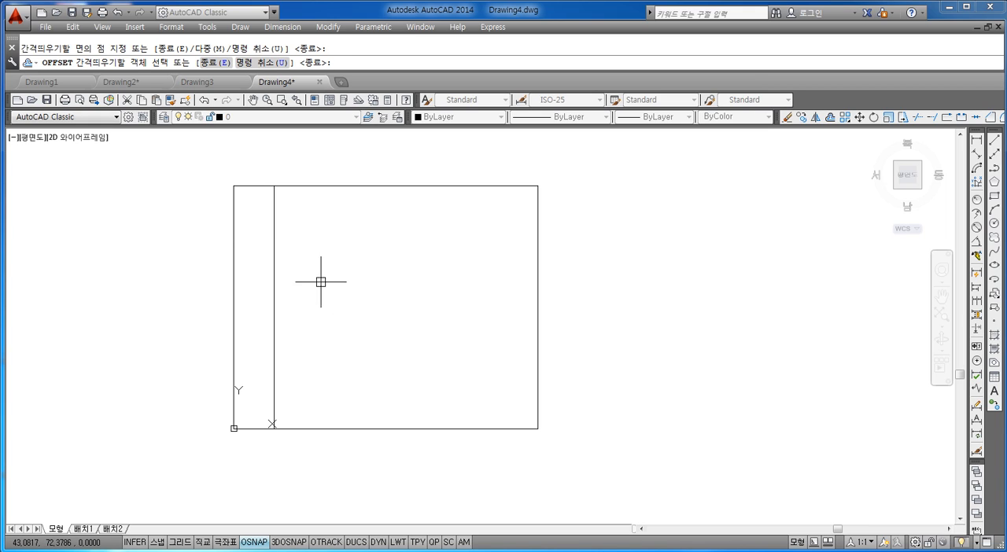
# Step: Offset the inner vertical line 55 units to the right, away from the left edge
pyautogui.press('Return')
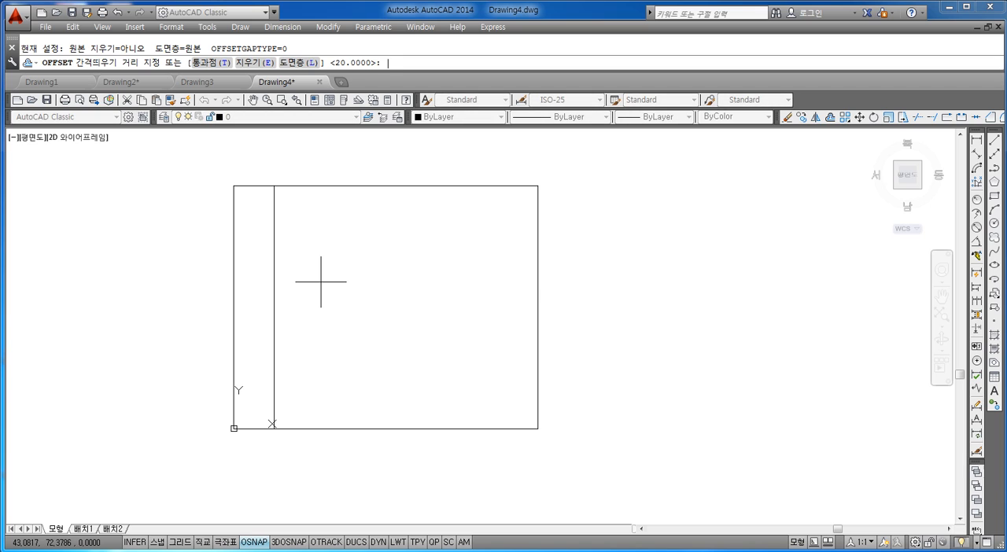
pyautogui.write('5')
pyautogui.press('Return')
pyautogui.press('Escape')
pyautogui.press('Return')
pyautogui.write('55')
pyautogui.press('Return')
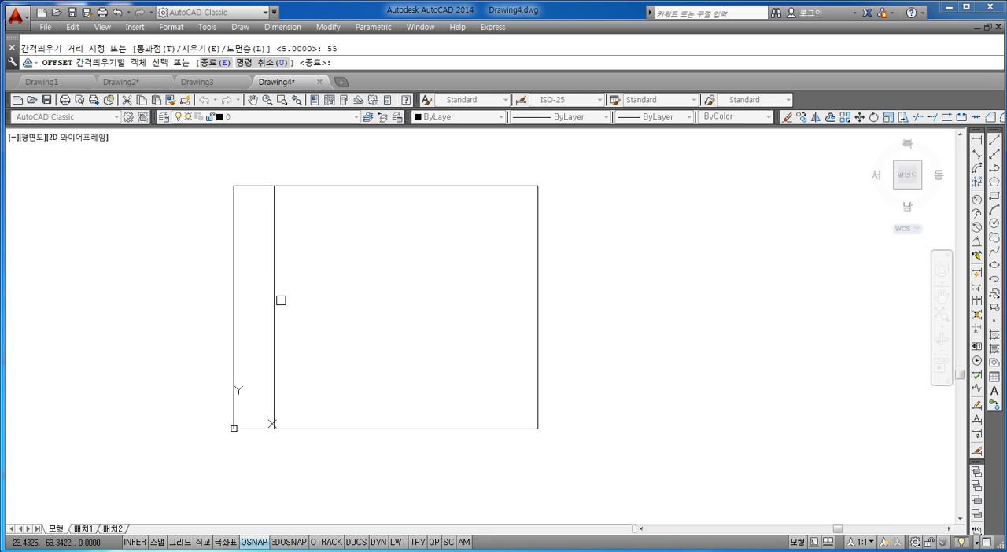
pyautogui.click(274, 296)
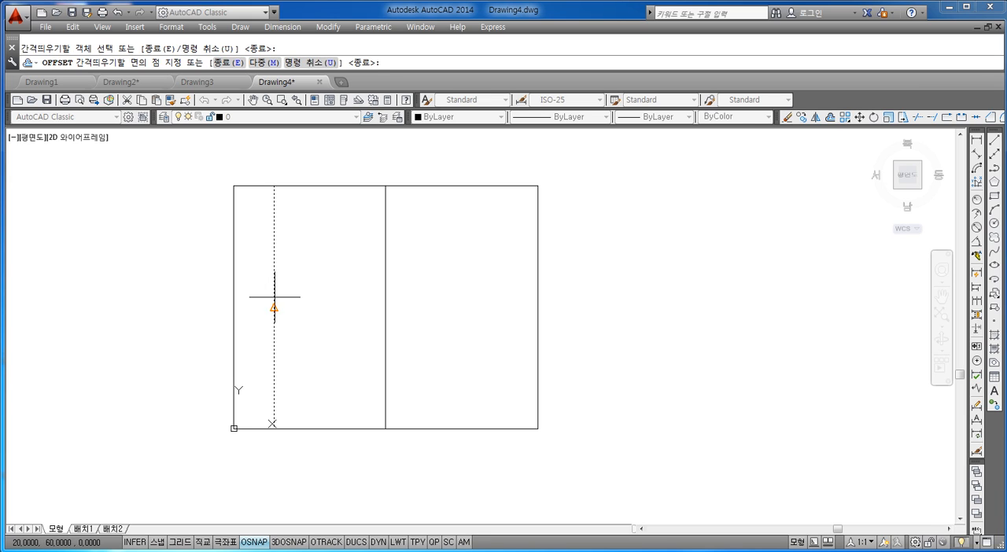
pyautogui.click(353, 296)
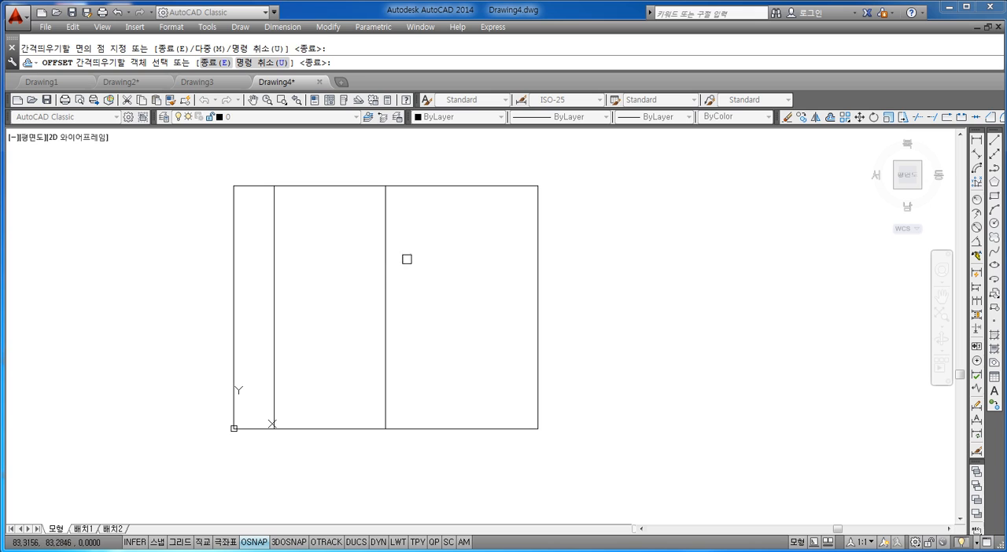
pyautogui.press('Escape')
# Step: Change the colour of the two inner vertical lines to red (빨간색)
pyautogui.click(420, 249)
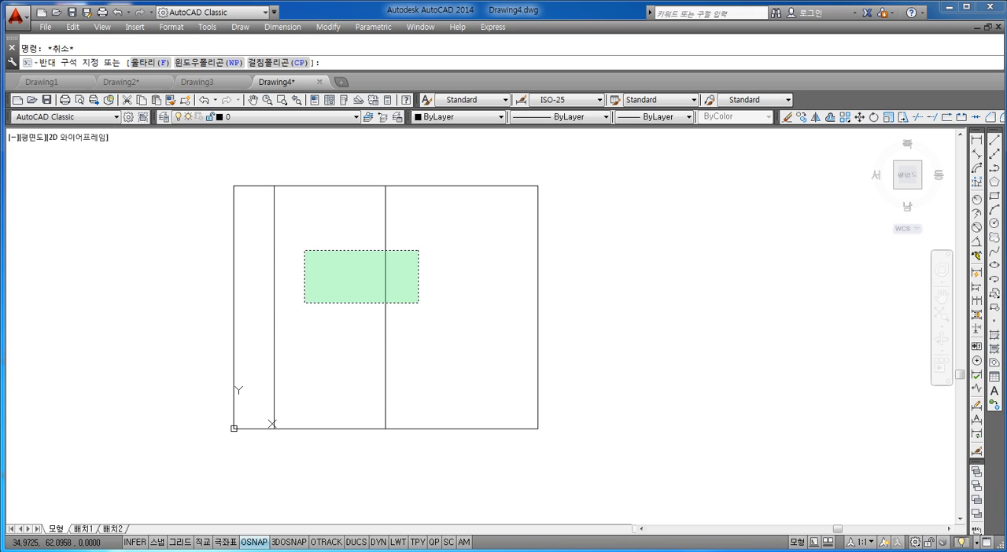
pyautogui.click(259, 325)
pyautogui.click(457, 116)
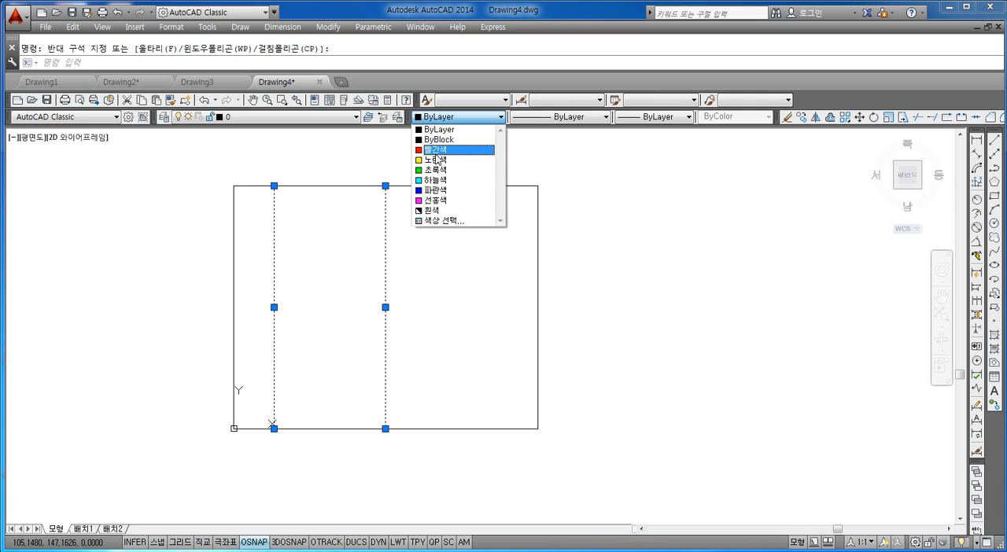
pyautogui.click(435, 150)
# Step: Change the colour of the two inner vertical lines to green (초록색)
pyautogui.click(440, 258)
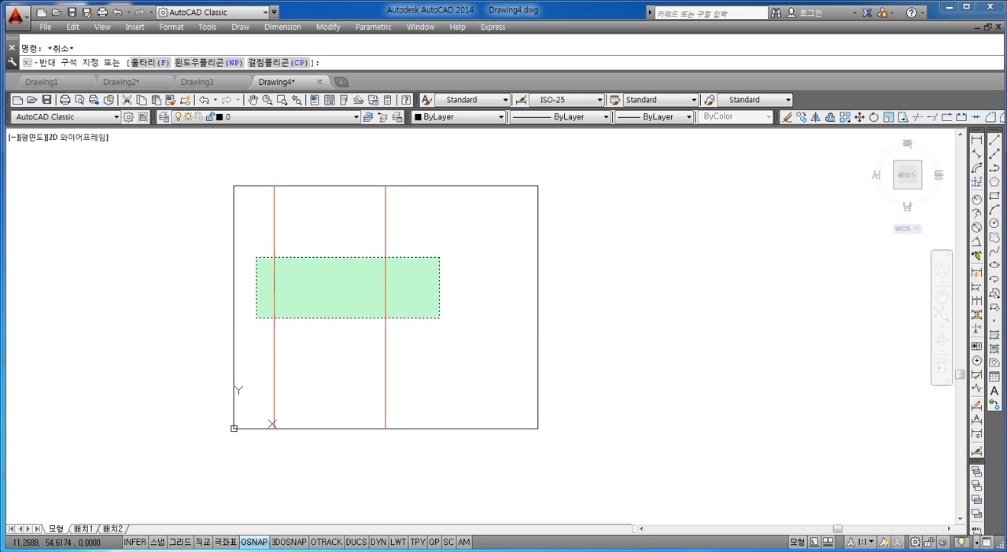
pyautogui.click(256, 322)
pyautogui.click(470, 118)
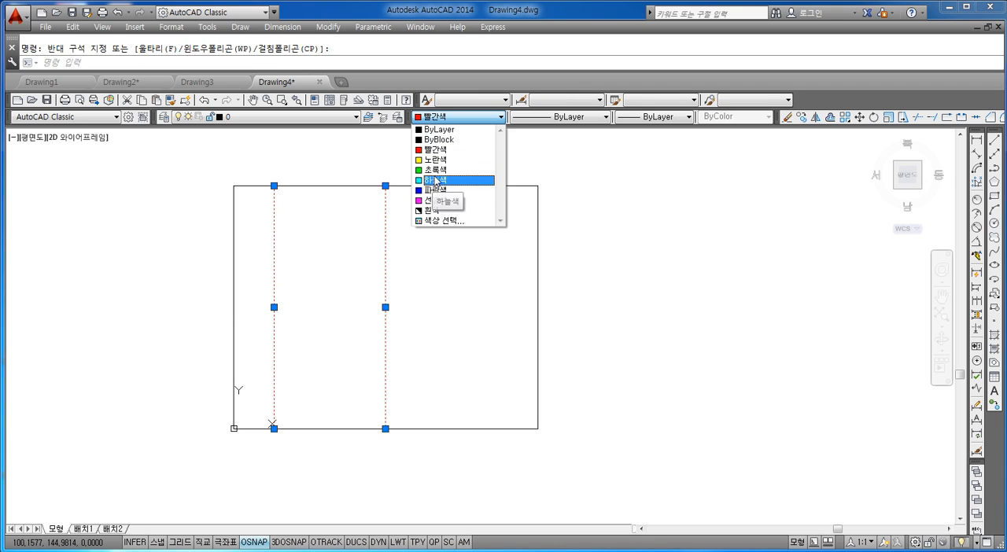
pyautogui.click(435, 170)
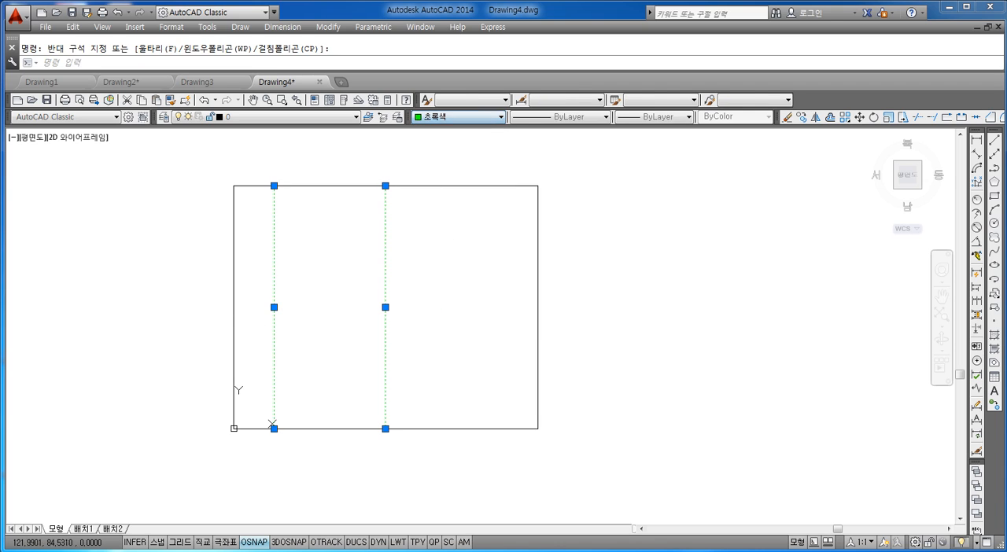
pyautogui.press('Escape')
# Step: Change the colour of the two inner vertical lines to yellow (노란색)
pyautogui.click(440, 224)
pyautogui.click(267, 323)
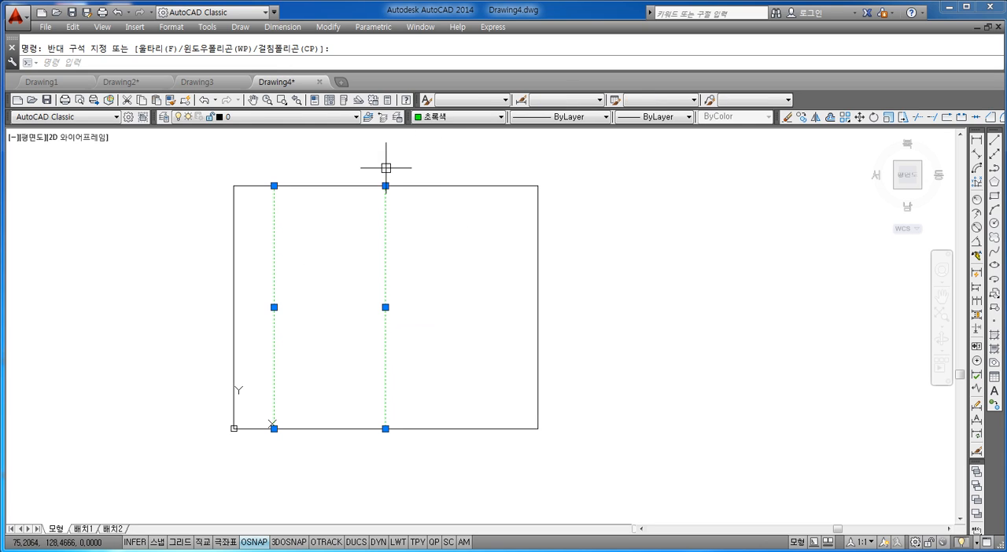
pyautogui.click(435, 120)
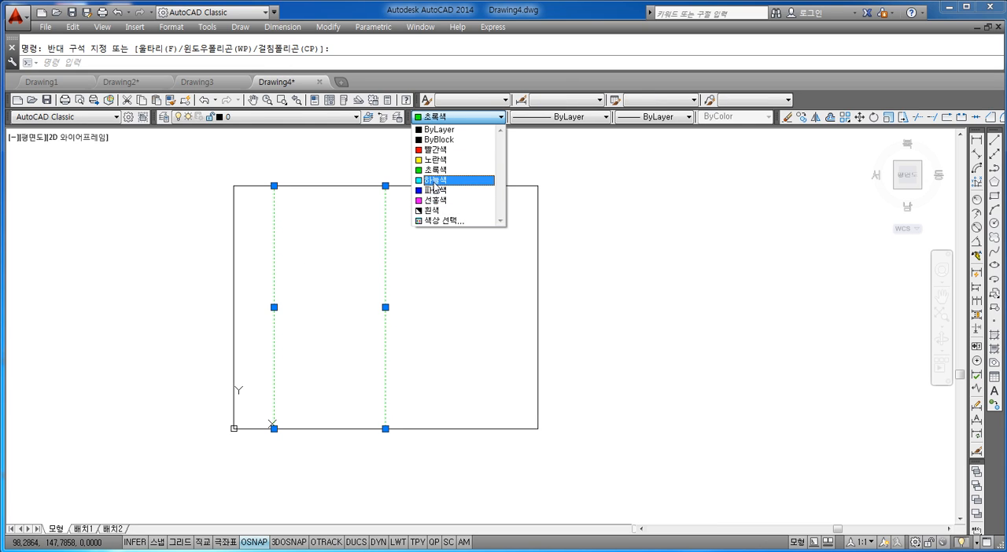
pyautogui.click(435, 161)
pyautogui.press('Escape')
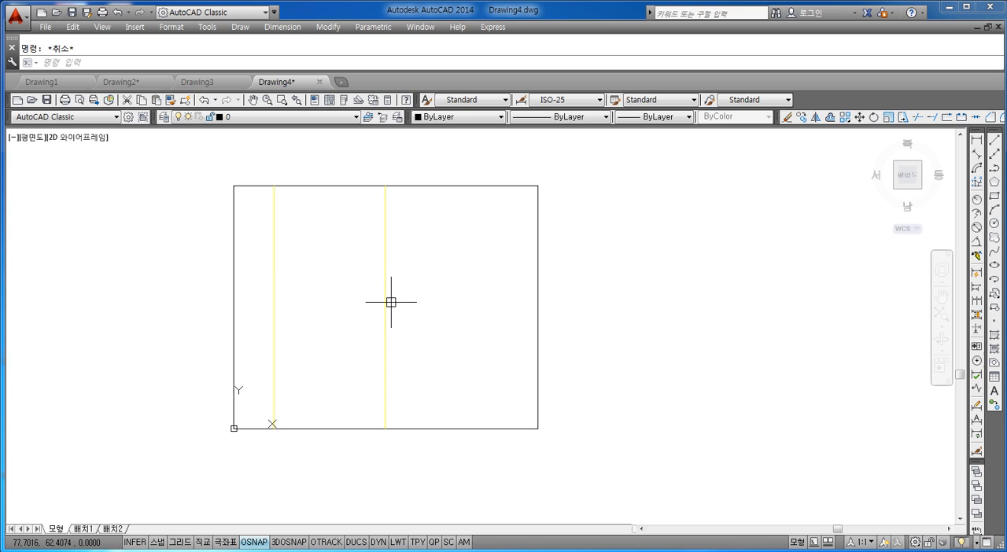
# Step: Set the two inner vertical lines back to red (빨간색)
pyautogui.click(449, 269)
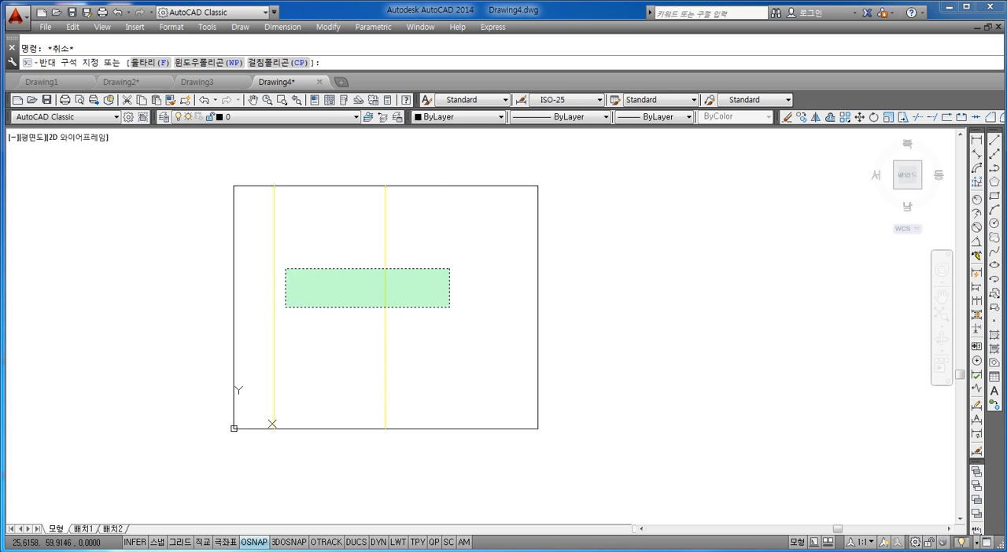
pyautogui.click(239, 318)
pyautogui.click(435, 117)
pyautogui.click(435, 150)
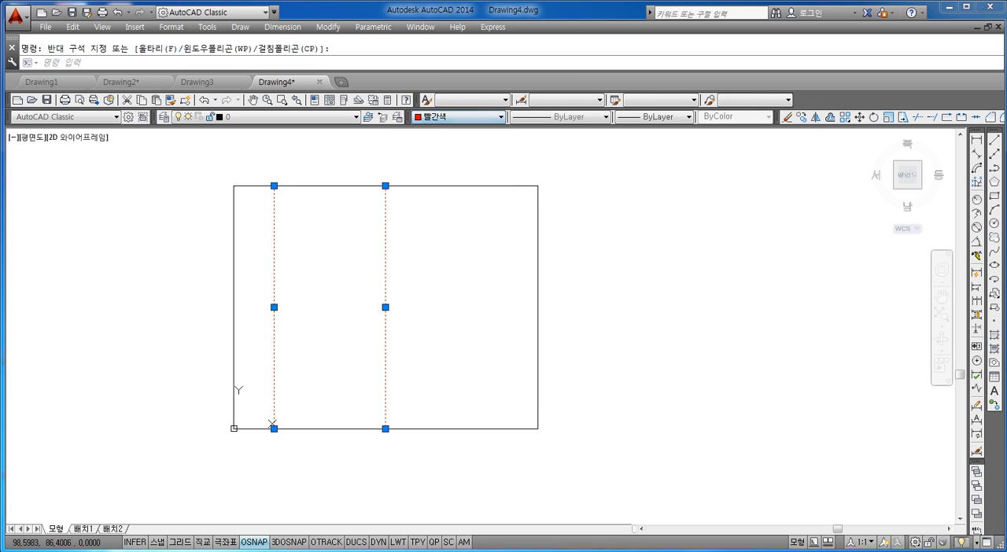
pyautogui.press('Escape')
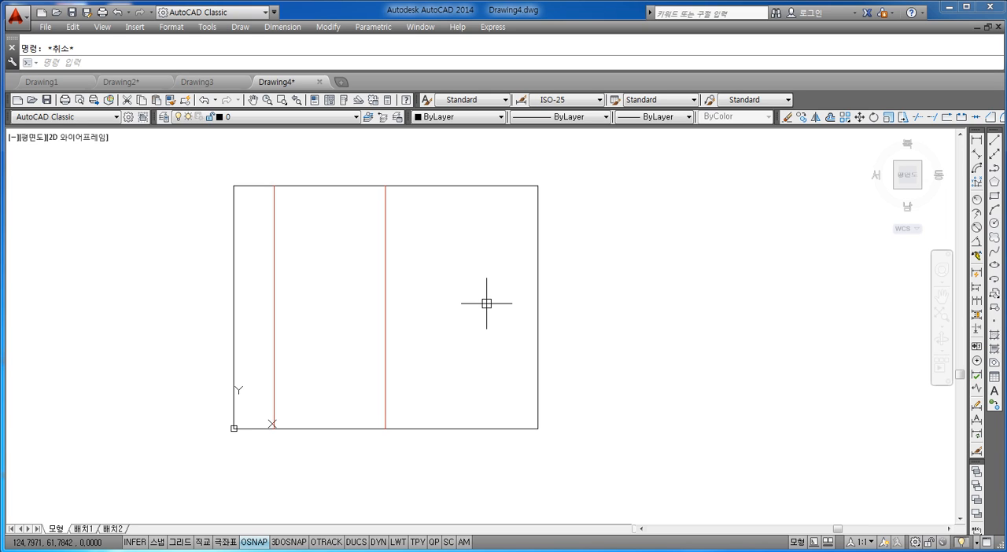
# Step: Offset the rectangle's right edge 14 units towards the inside
pyautogui.write('o')
pyautogui.press('Return')
pyautogui.write('14')
pyautogui.press('Return')
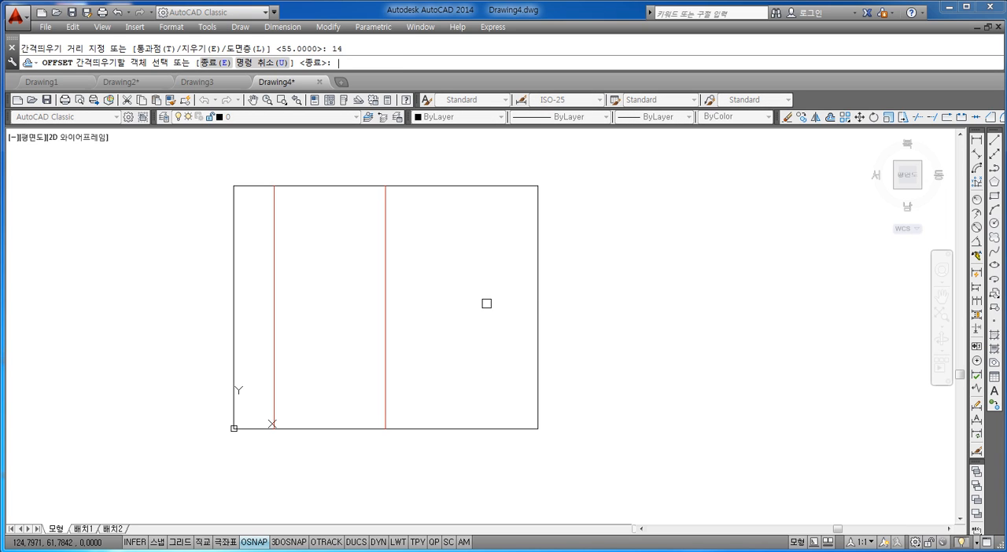
pyautogui.click(537, 292)
pyautogui.click(504, 289)
pyautogui.press('Escape')
pyautogui.press('Escape')
# Step: Change the colour of the new inner line near the right edge to red (빨간색)
pyautogui.click(521, 267)
pyautogui.click(490, 305)
pyautogui.click(441, 118)
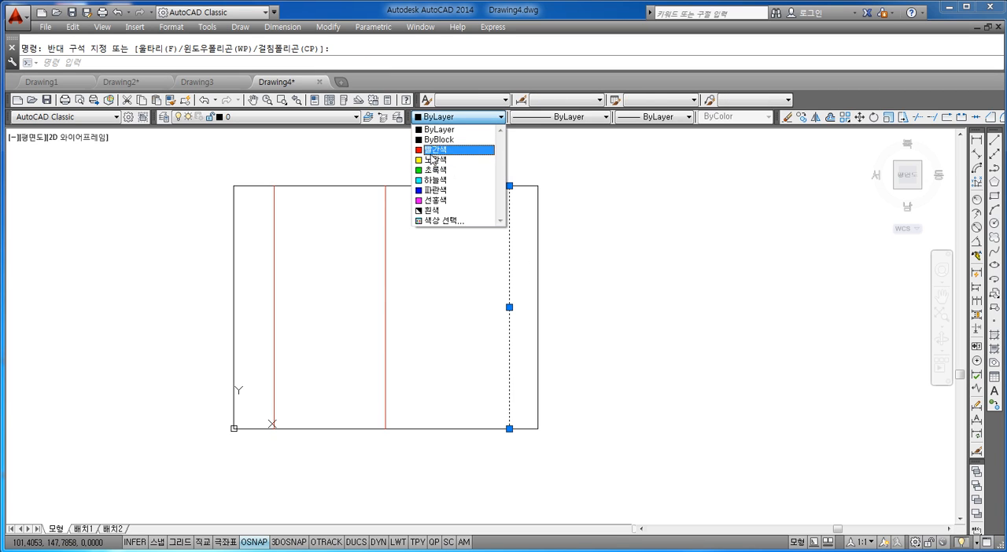
pyautogui.press('Escape')
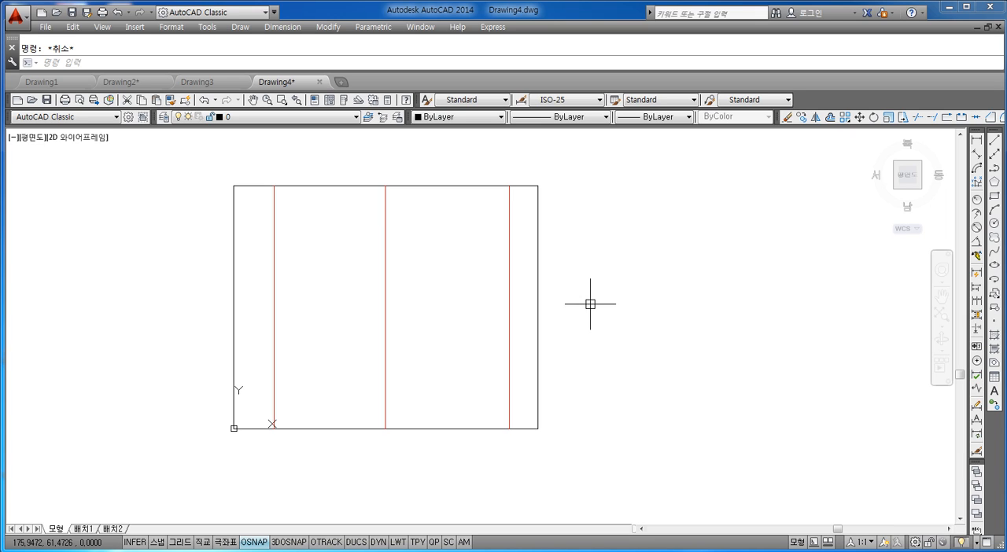
# Step: Select all three inner vertical lines together and apply red (빨간색) to them
pyautogui.click(417, 124)
pyautogui.click(416, 127)
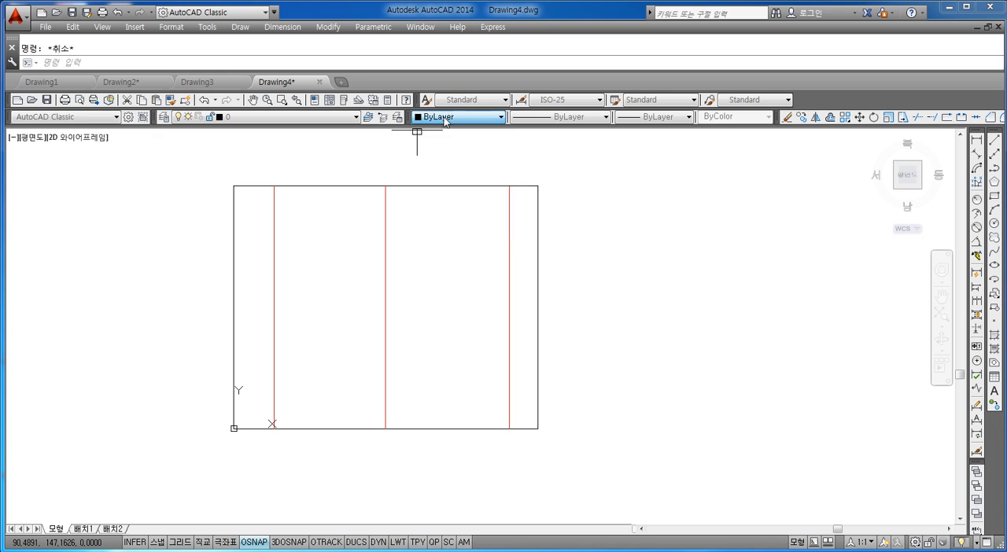
pyautogui.click(518, 232)
pyautogui.click(272, 339)
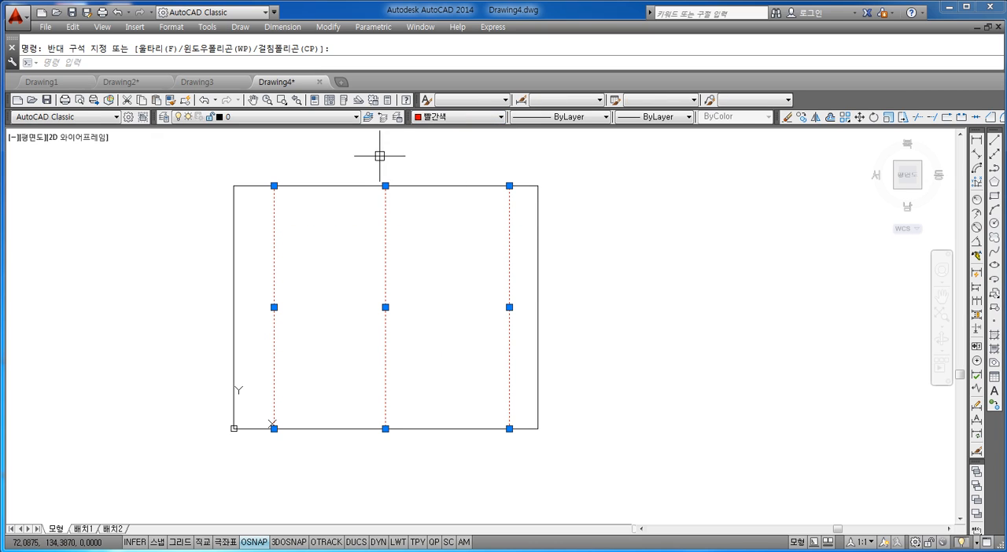
pyautogui.click(446, 118)
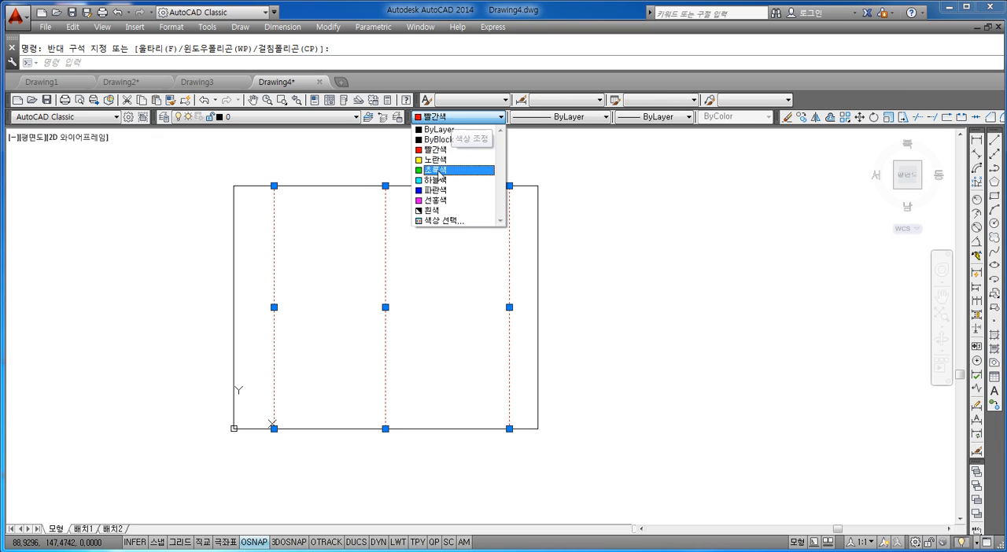
pyautogui.click(435, 149)
pyautogui.press('Escape')
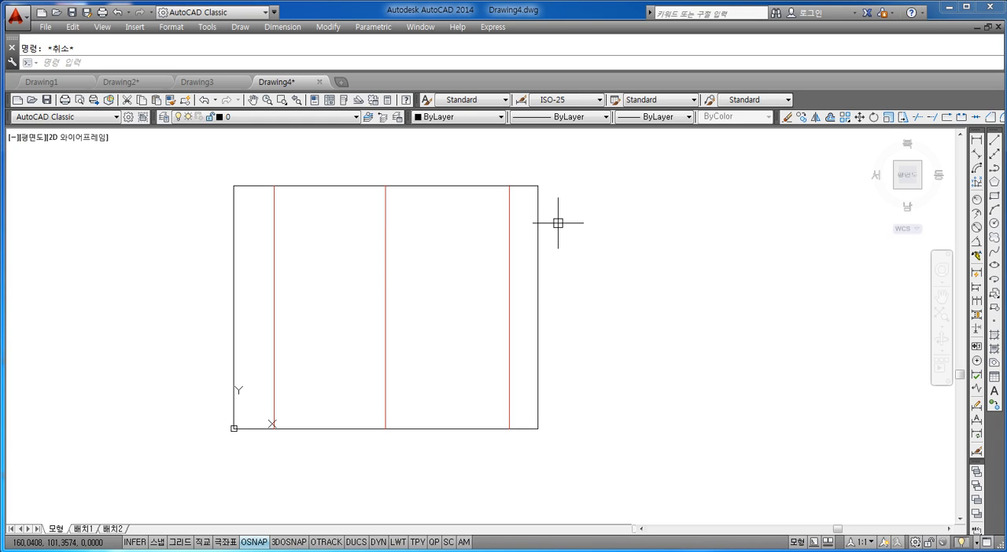
# Step: Offset the rectangle's top edge 60 units downward into the rectangle
pyautogui.write('o')
pyautogui.press('Return')
pyautogui.press('Escape')
pyautogui.write('ㅇ')
pyautogui.press('Return')
pyautogui.write('60')
pyautogui.press('Return')
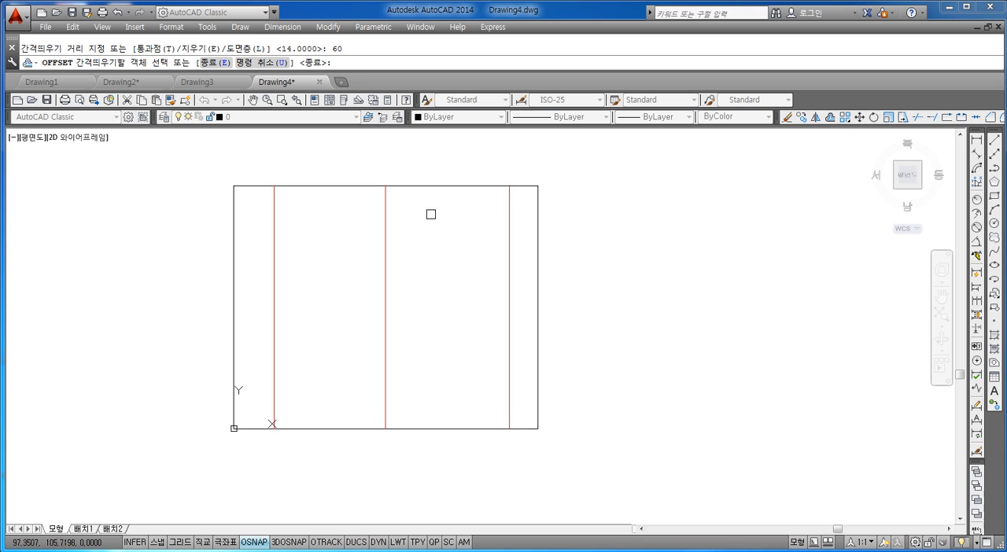
pyautogui.click(431, 185)
pyautogui.click(427, 277)
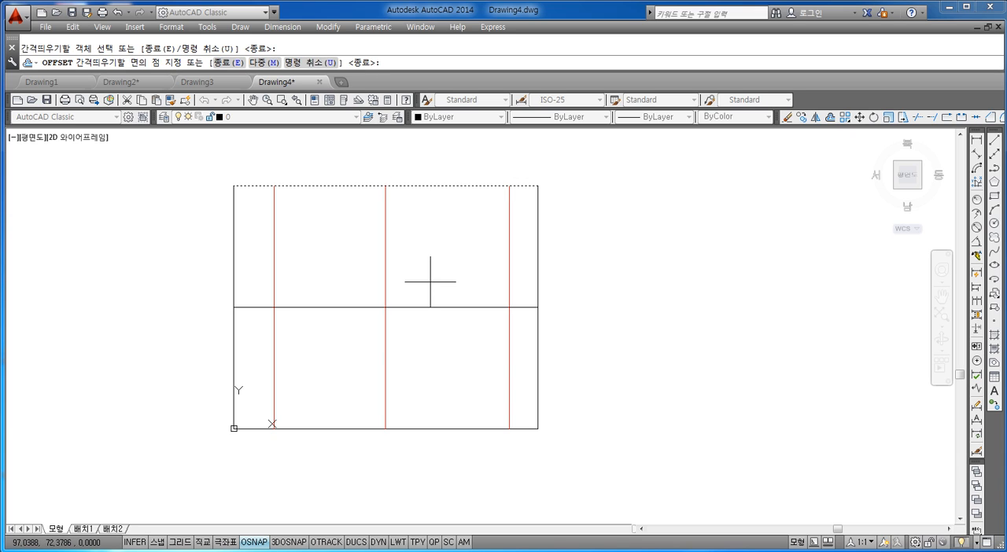
pyautogui.press('Escape')
# Step: Change the colour of the inner horizontal line to red (빨간색)
pyautogui.click(449, 279)
pyautogui.click(429, 350)
pyautogui.click(472, 116)
pyautogui.click(429, 149)
pyautogui.press('Escape')
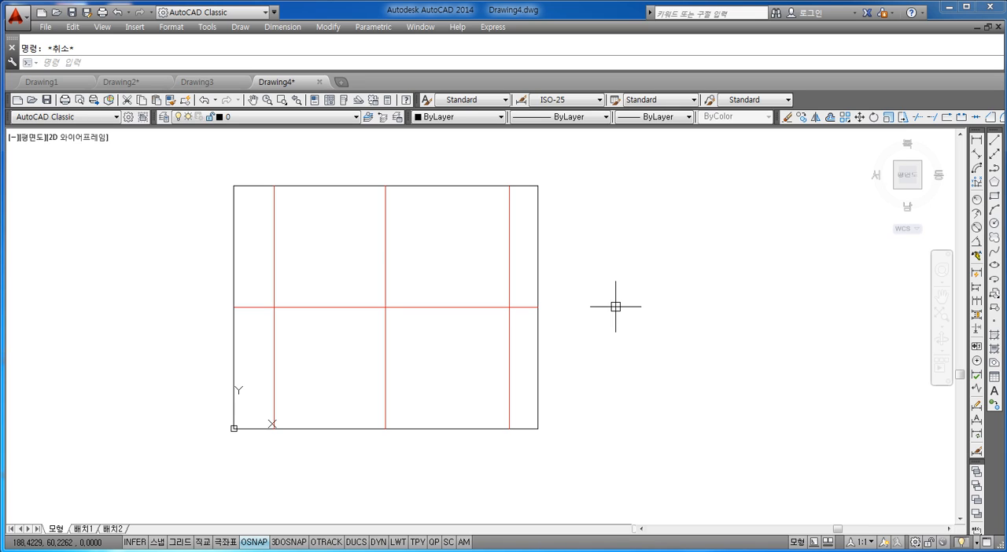
# Step: Check the object snap modes and draw a 20-diameter circle centred where the middle vertical and horizontal red lines cross
pyautogui.write('c')
pyautogui.press('Return')
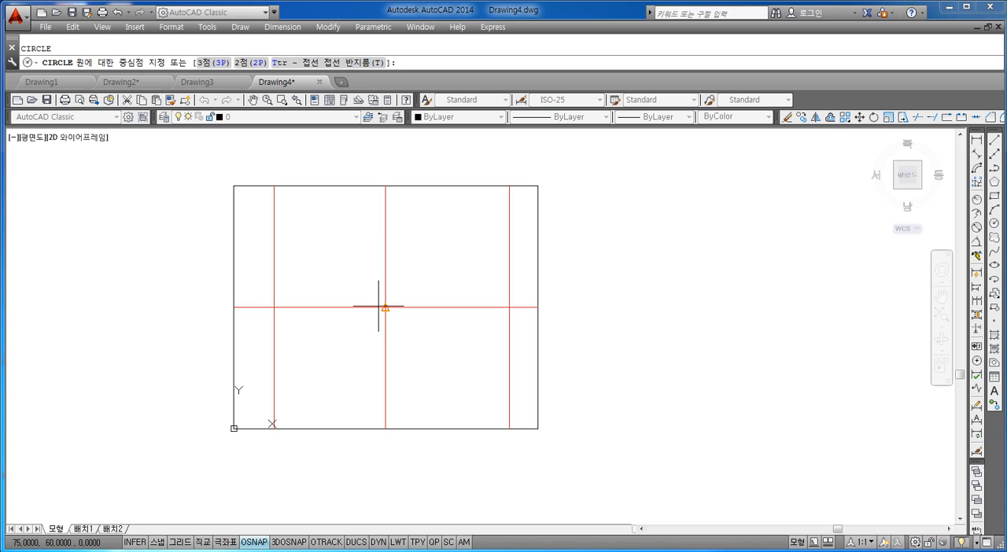
pyautogui.rightClick(257, 544)
pyautogui.click(293, 515)
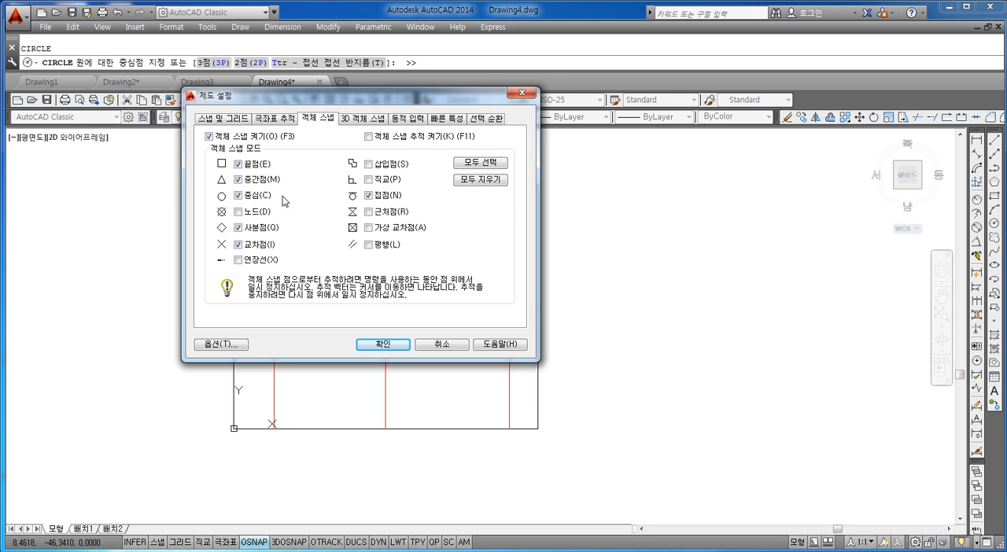
pyautogui.click(394, 345)
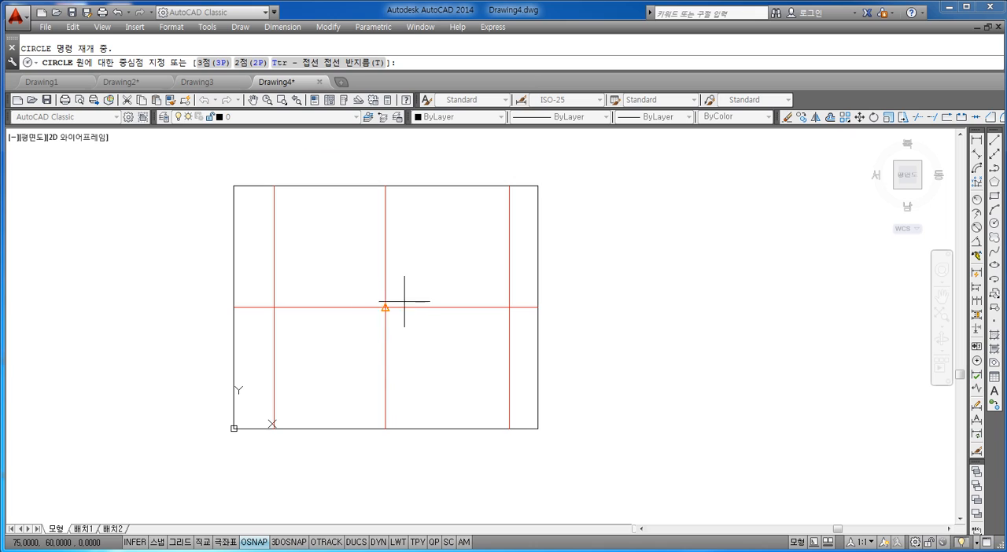
pyautogui.click(385, 306)
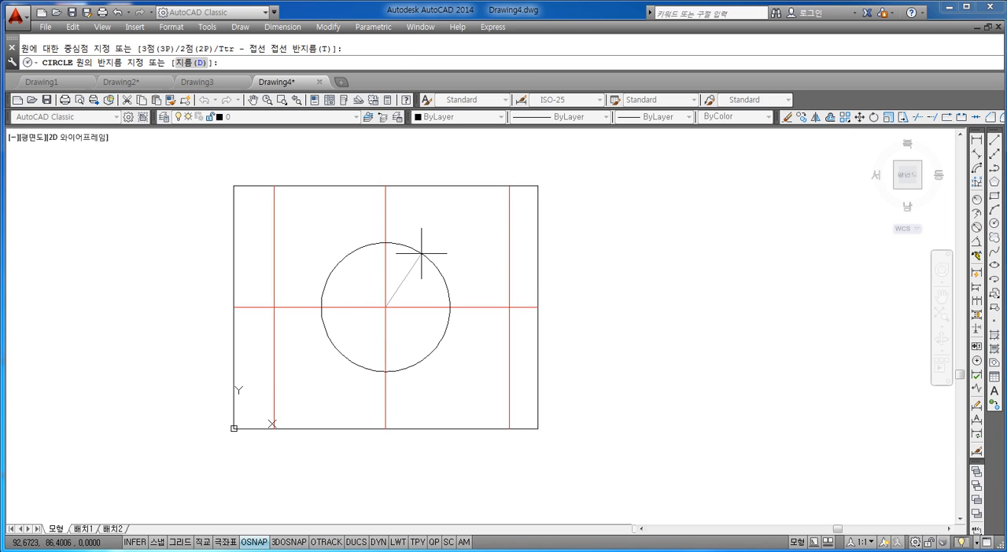
pyautogui.write('d')
pyautogui.press('Return')
pyautogui.write('20')
pyautogui.press('Return')
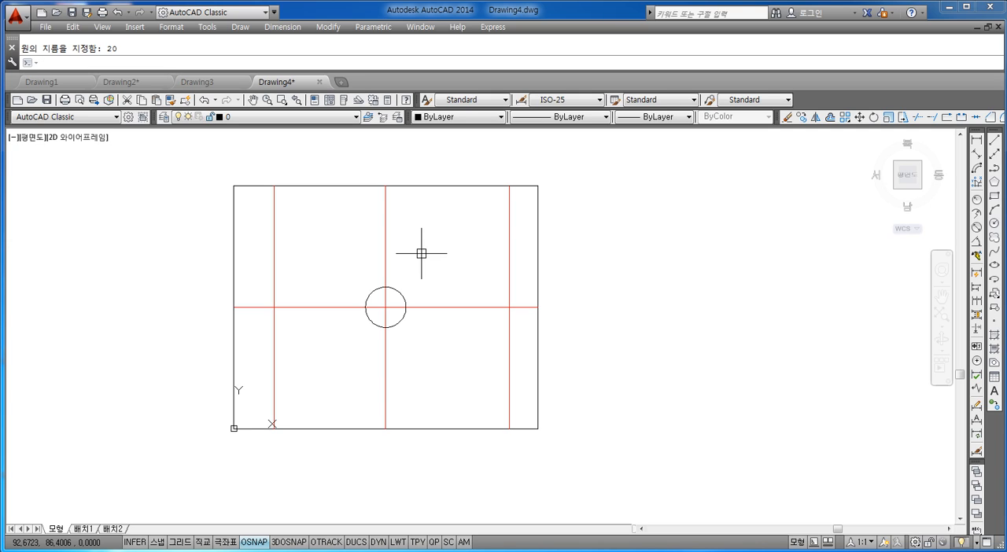
# Step: Draw a concentric circle with a diameter of 60 around the small circle
pyautogui.press('Return')
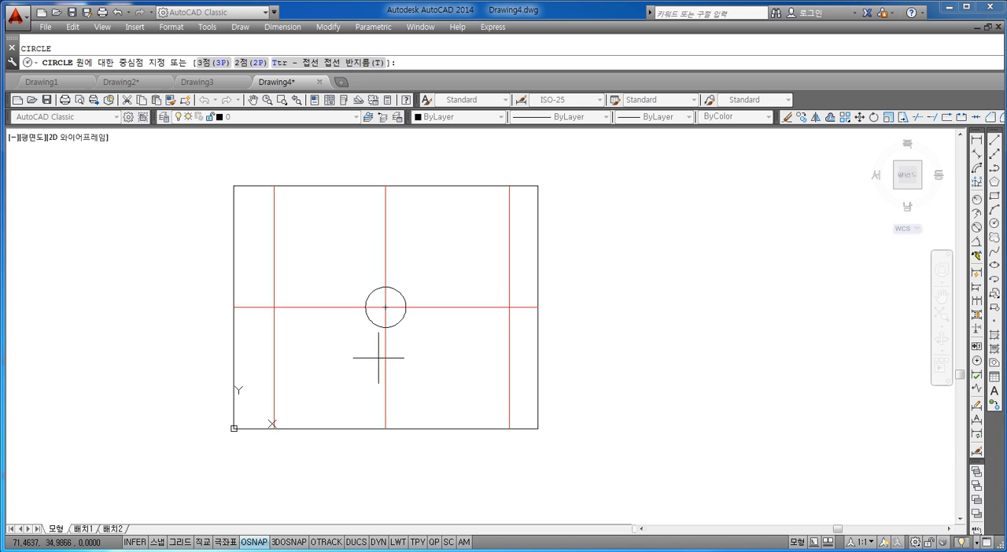
pyautogui.click(385, 308)
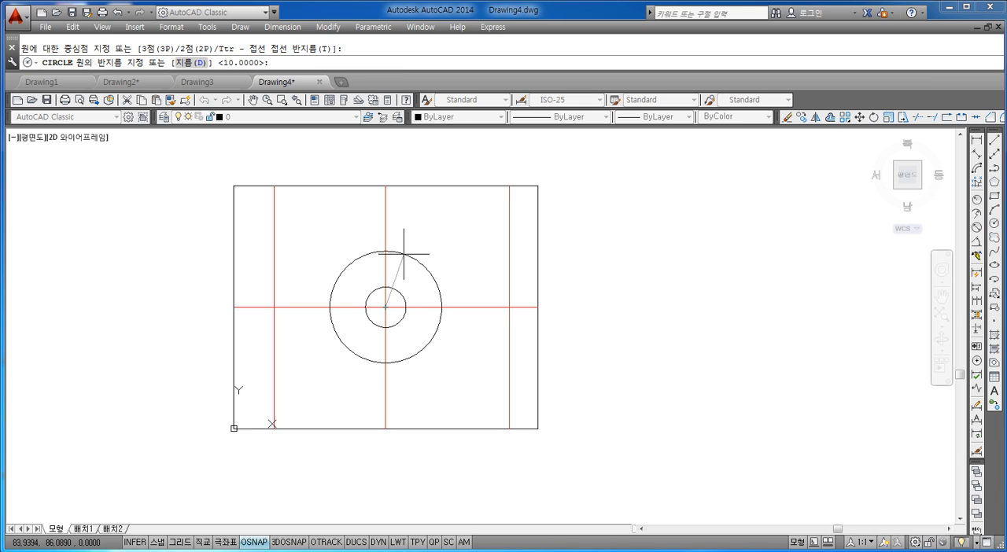
pyautogui.write('d')
pyautogui.press('Return')
pyautogui.write('60')
pyautogui.press('Return')
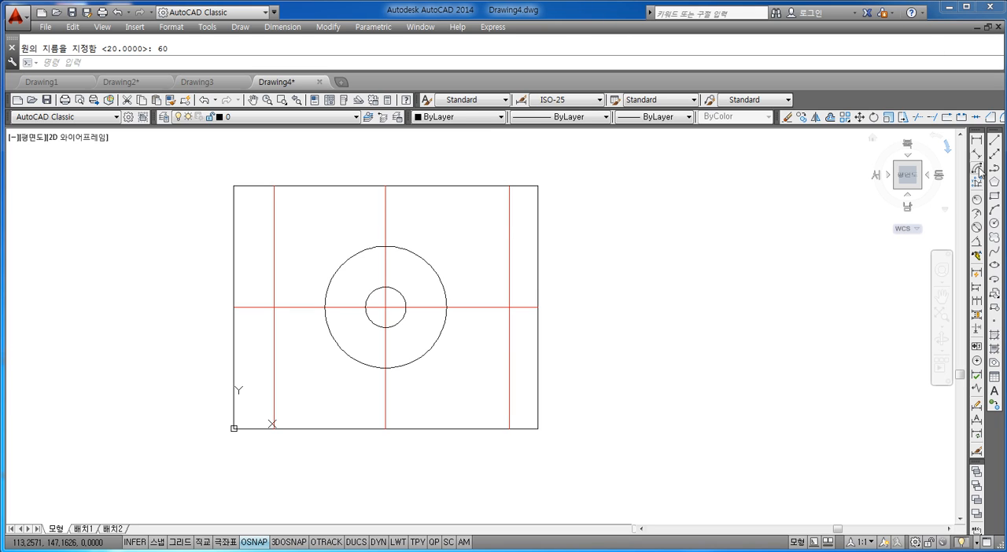
# Step: Dock the dimension toolbar horizontally above the drawing area, directly below the modify toolbar
pyautogui.moveTo(977, 132); pyautogui.dragTo(966, 132)
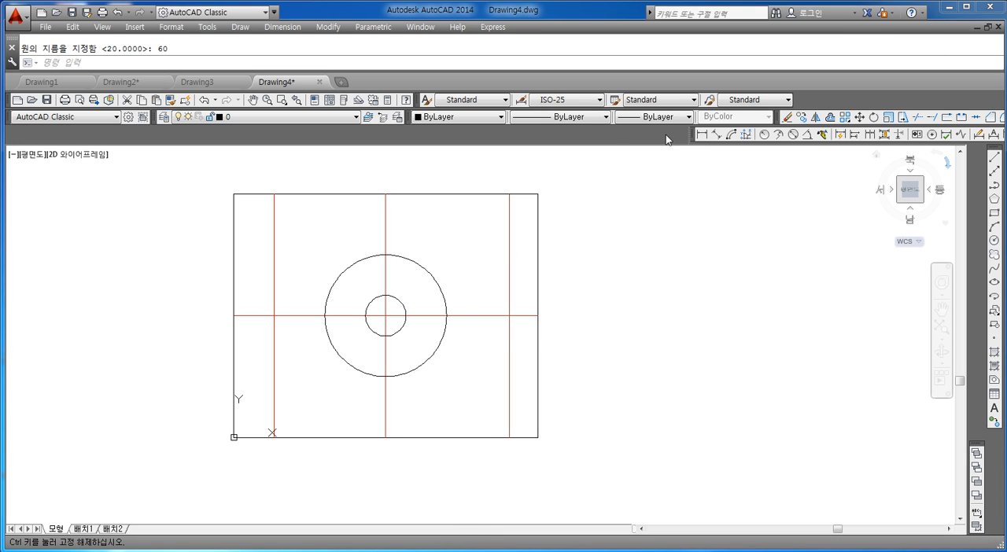
pyautogui.moveTo(559, 140); pyautogui.dragTo(531, 135)
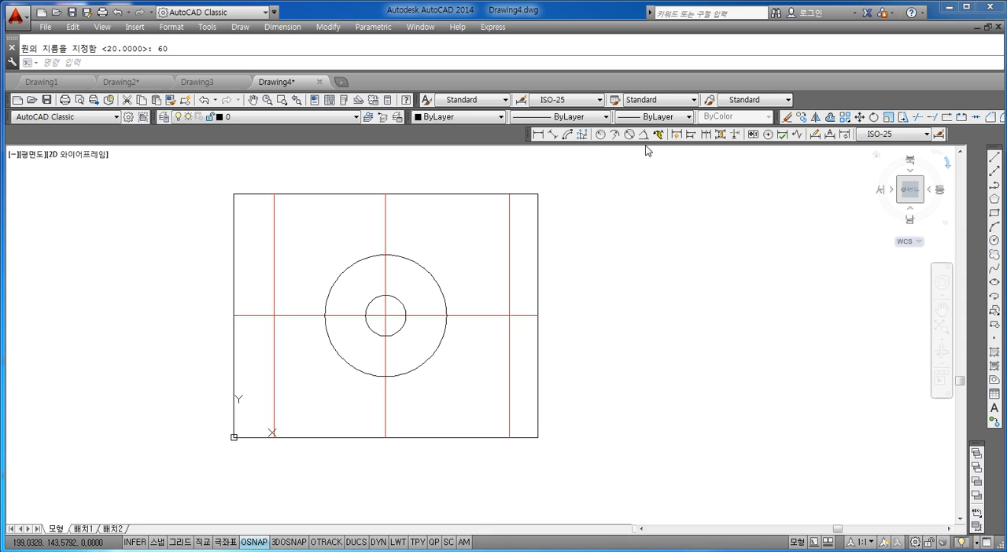
pyautogui.click(98, 65)
pyautogui.press('Escape')
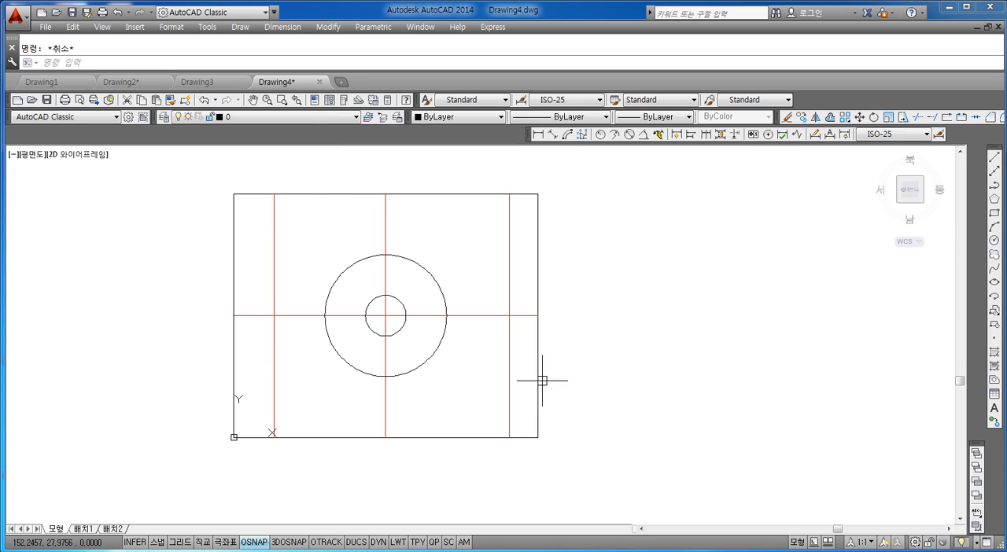
# Step: Add a diameter dimension to the large circle with DIMDIAMETER, placing its text outside the circle's upper right
pyautogui.click(98, 65)
pyautogui.write('D')
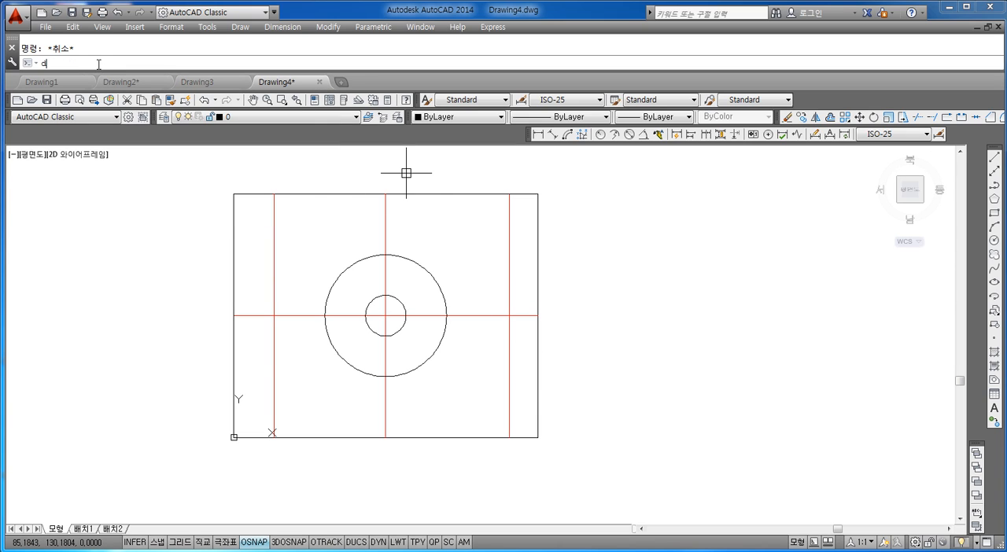
pyautogui.write('IMDIA')
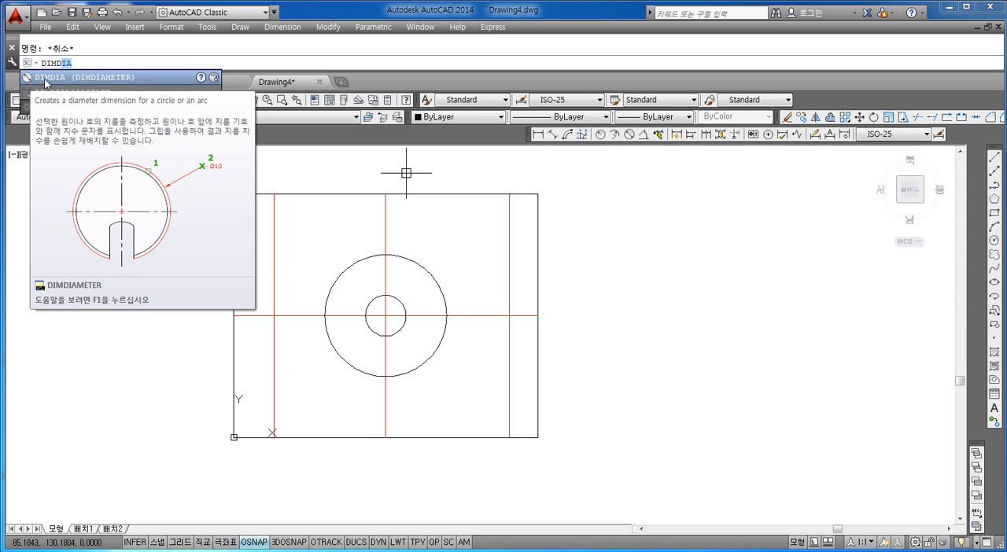
pyautogui.click(85, 79)
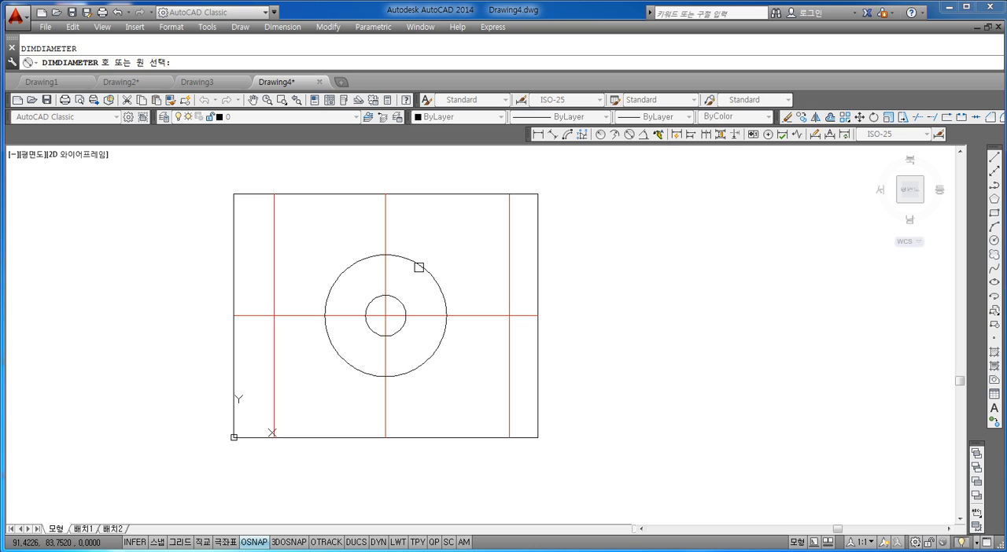
pyautogui.click(419, 267)
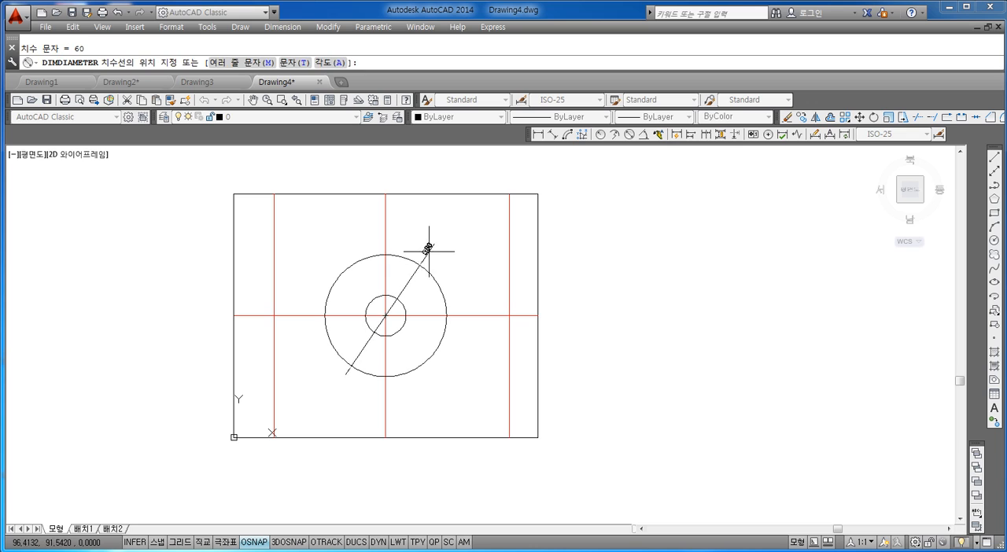
# Step: Add a diameter dimension to the small circle, placing its text outside the large circle's lower right
pyautogui.press('Return')
pyautogui.click(400, 330)
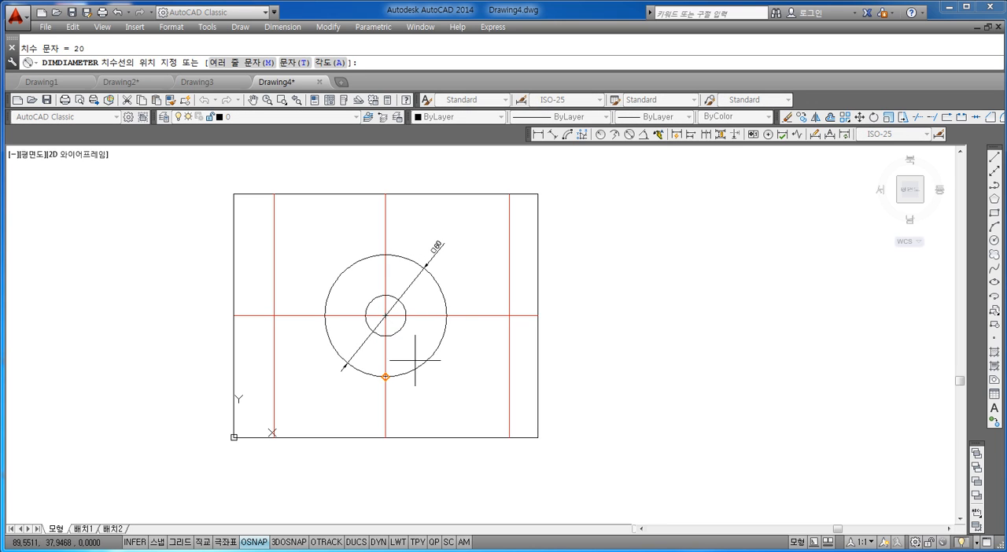
pyautogui.click(447, 377)
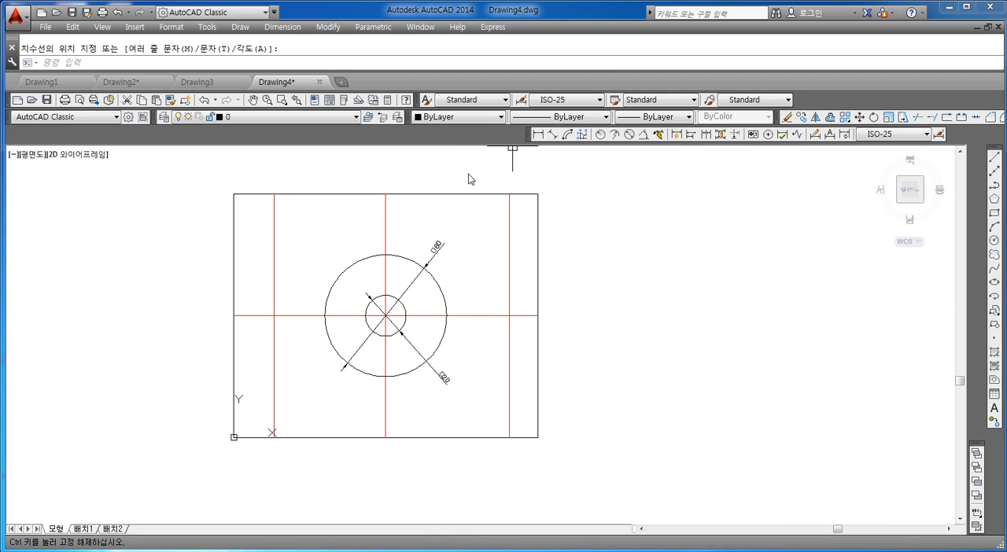
# Step: Undock the dimension toolbar so it floats just above the rectangle
pyautogui.doubleClick(528, 135)
pyautogui.moveTo(261, 166); pyautogui.dragTo(256, 155)
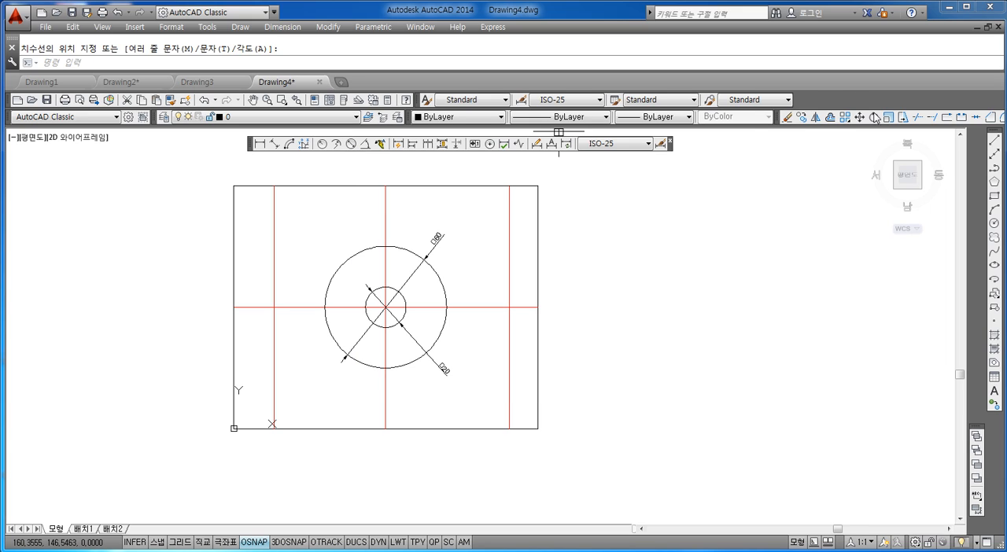
# Step: Examine the list of available AutoCAD toolbars and which of them are turned on
pyautogui.rightClick(823, 105)
pyautogui.moveTo(846, 108)
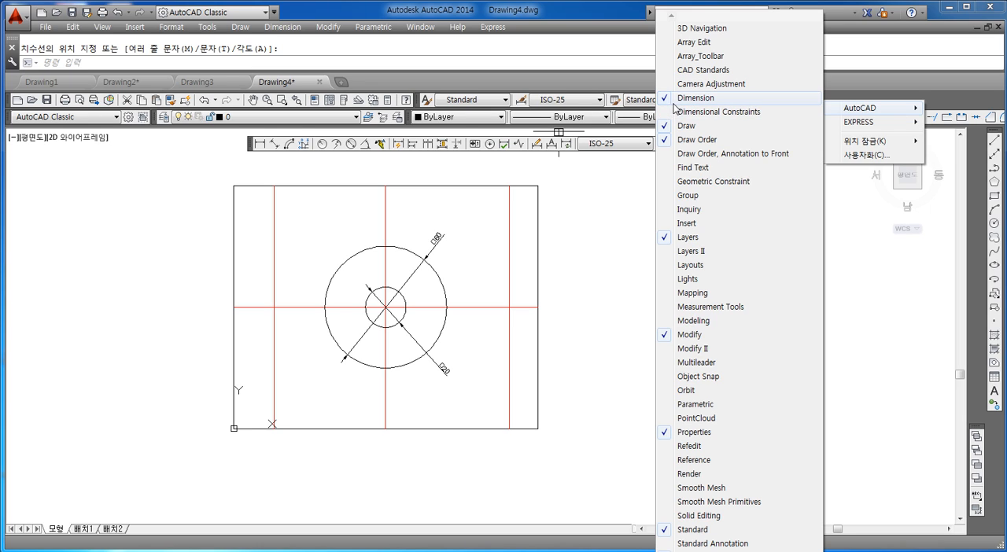
pyautogui.click(882, 80)
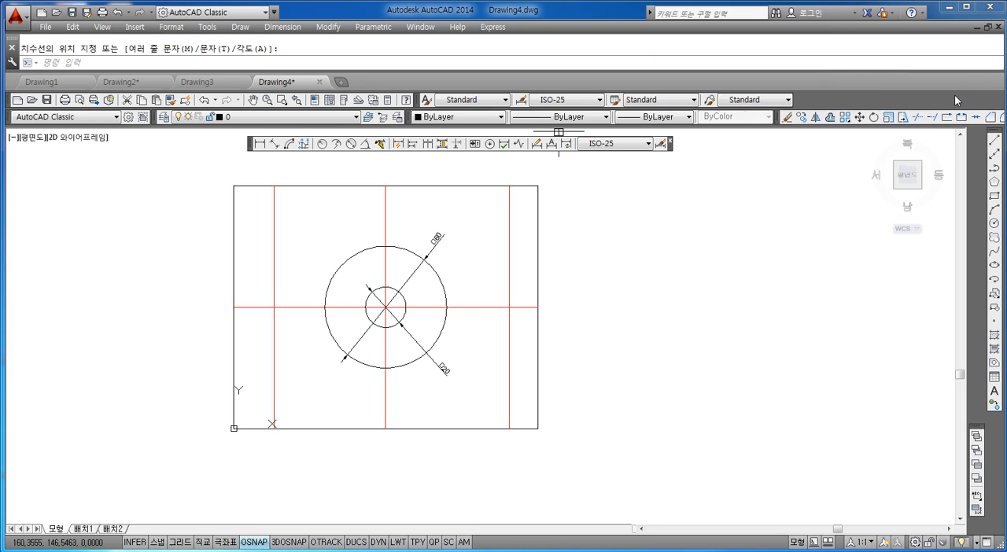
pyautogui.rightClick(828, 100)
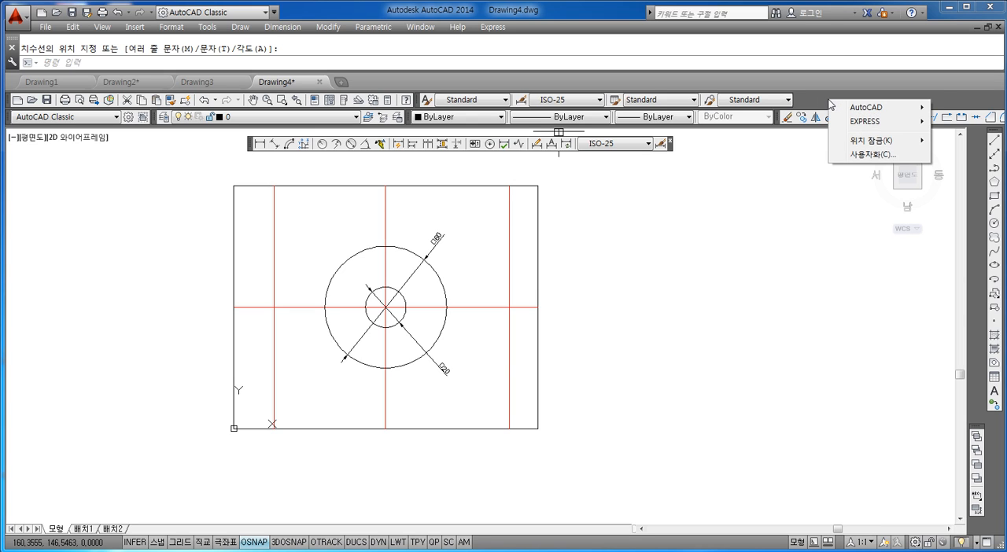
pyautogui.moveTo(859, 108)
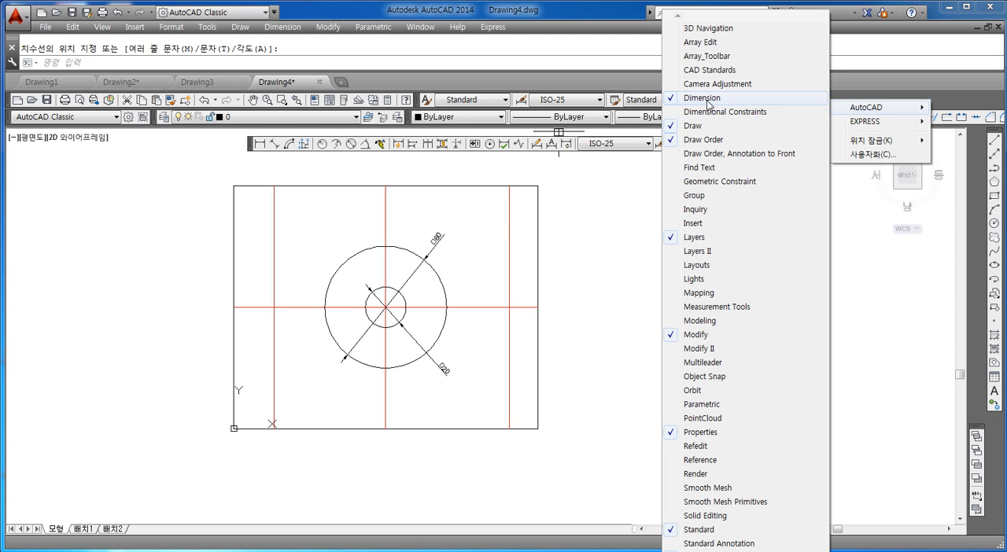
pyautogui.click(606, 223)
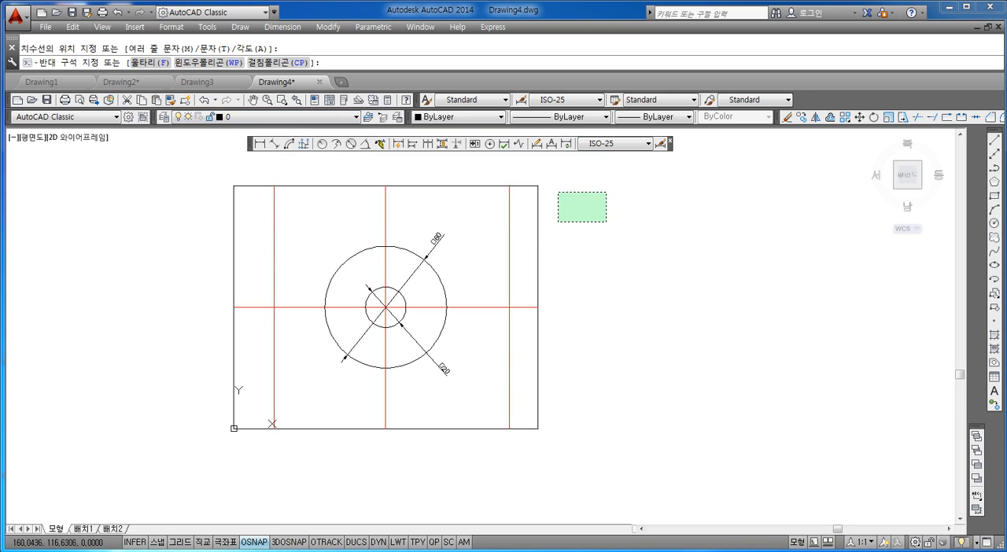
pyautogui.press('Escape')
# Step: Move the floating dimension toolbar beside the view cube so that it overlaps the draw toolbar
pyautogui.moveTo(249, 143); pyautogui.dragTo(926, 199)
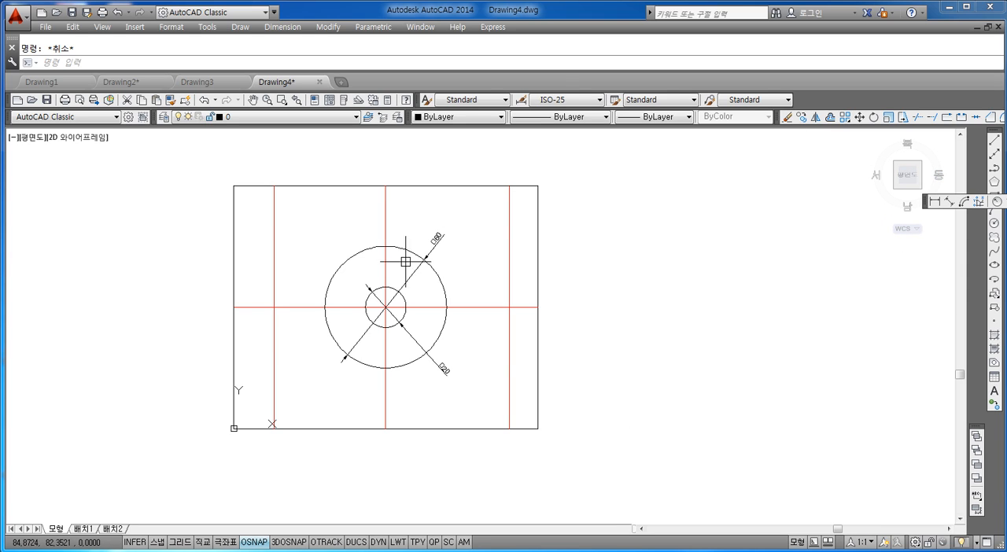
pyautogui.scroll(1, 406, 262)
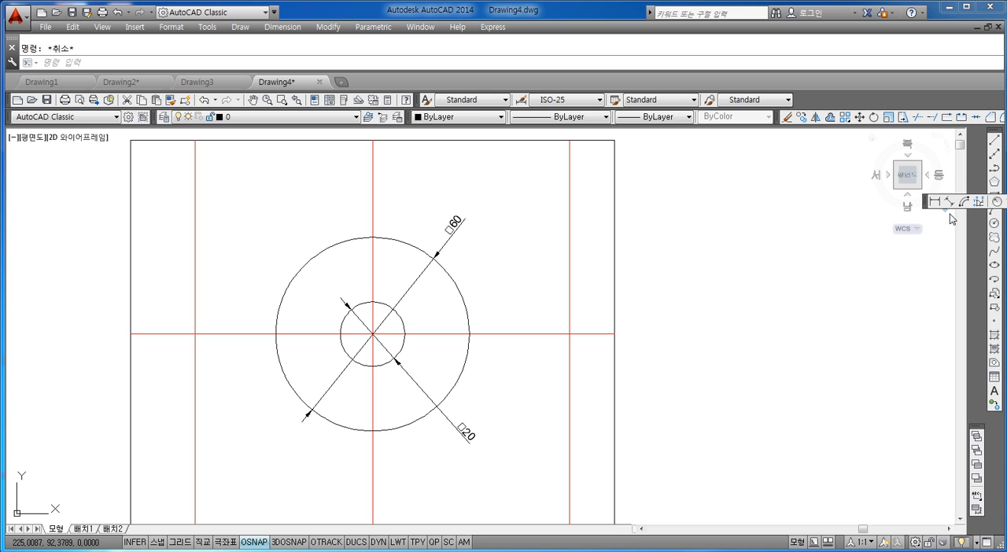
pyautogui.scroll(-2, 900, 226)
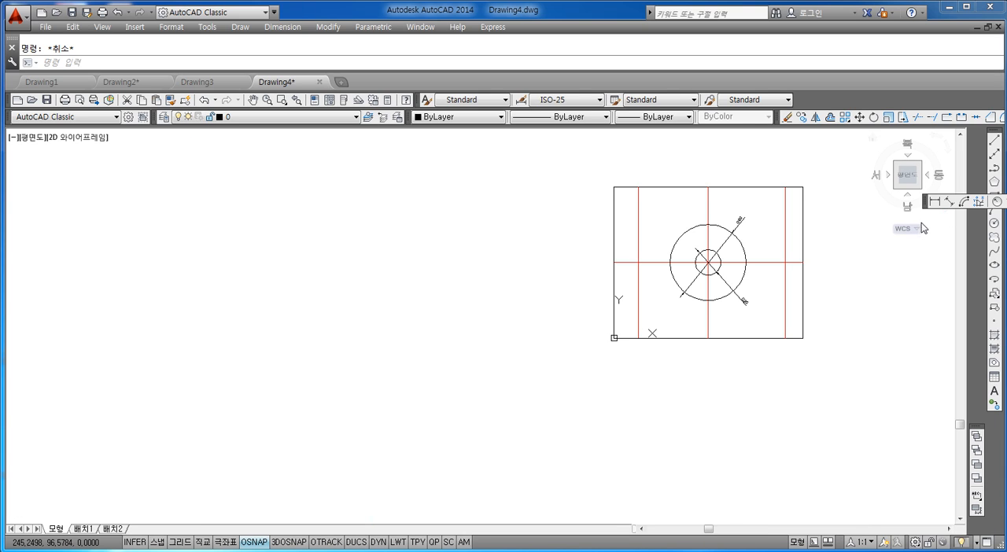
pyautogui.scroll(2, 855, 213)
pyautogui.scroll(-2, 802, 215)
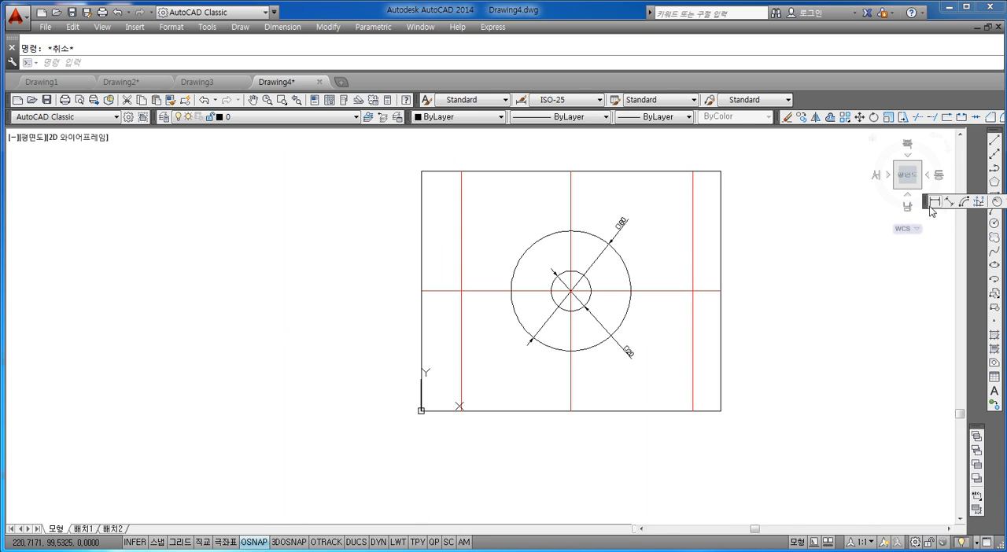
# Step: Turn the dimension toolbar off and on again, and move it below the view cube
pyautogui.rightClick(868, 100)
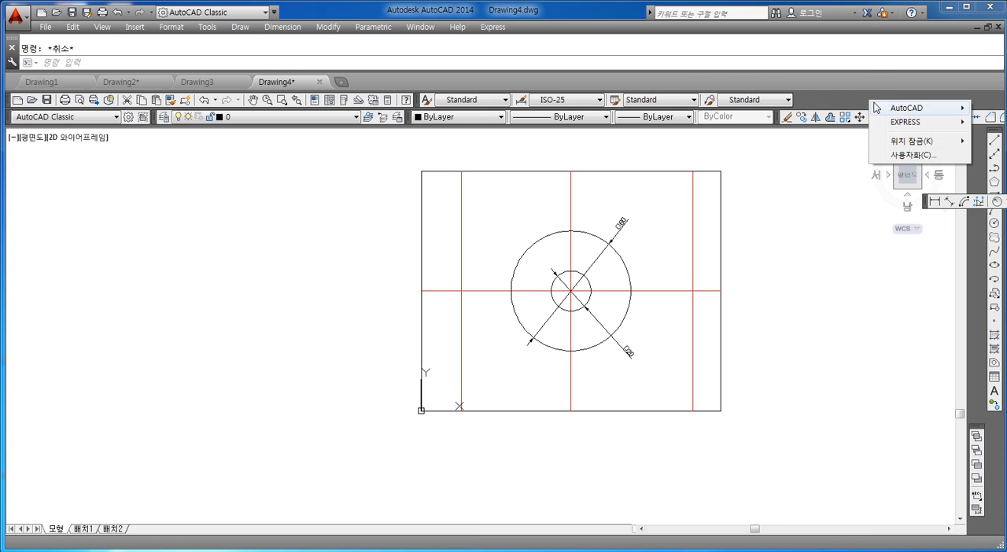
pyautogui.moveTo(905, 107)
pyautogui.click(749, 113)
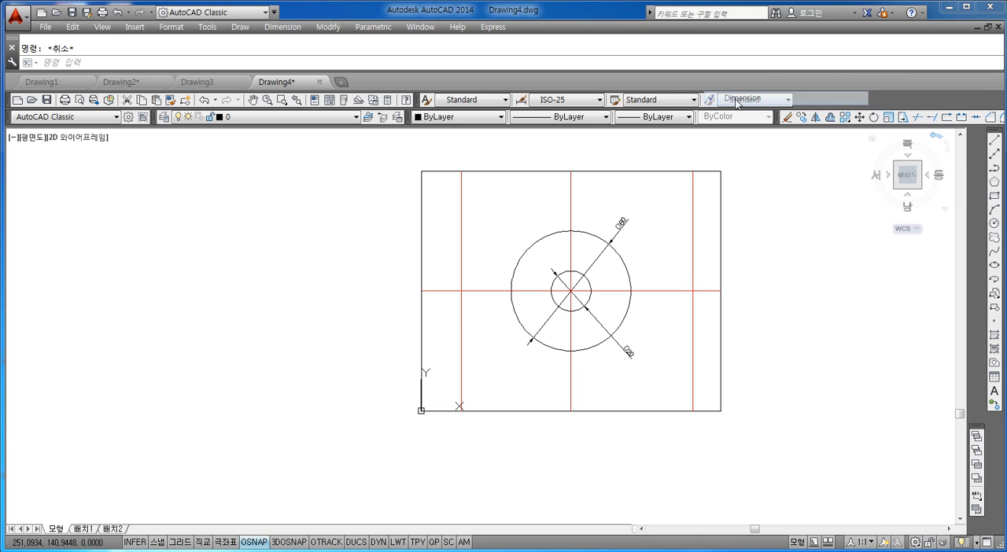
pyautogui.rightClick(834, 97)
pyautogui.moveTo(864, 122)
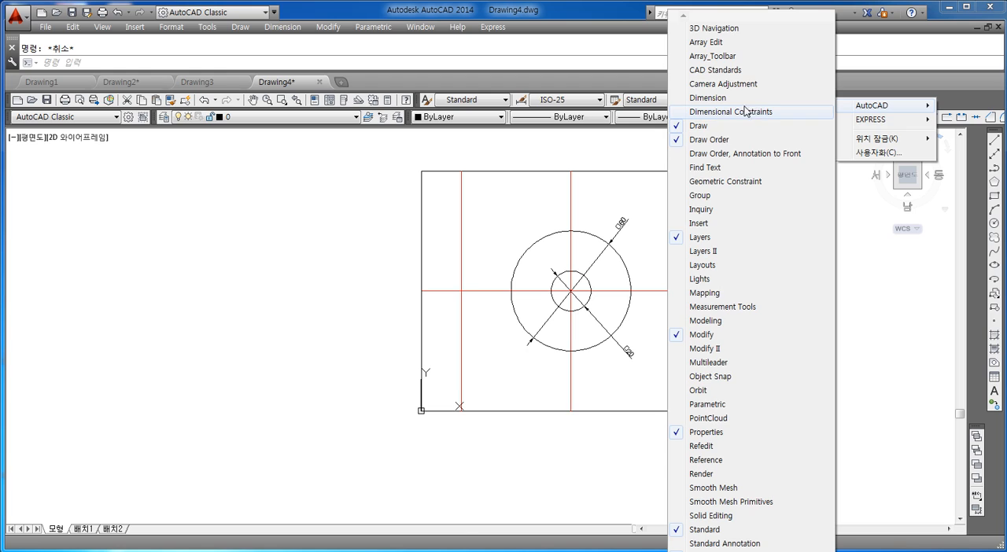
pyautogui.click(745, 111)
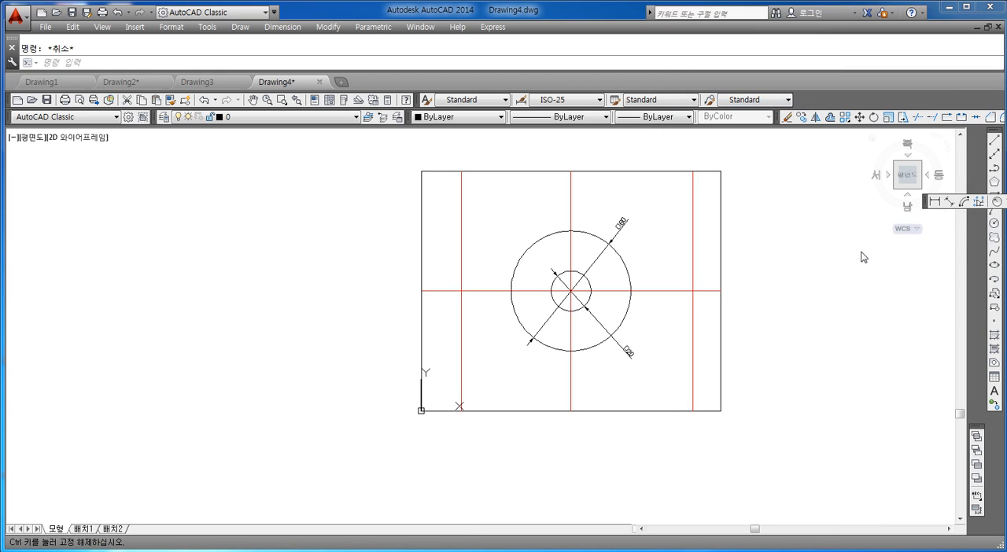
pyautogui.moveTo(861, 257); pyautogui.dragTo(863, 252)
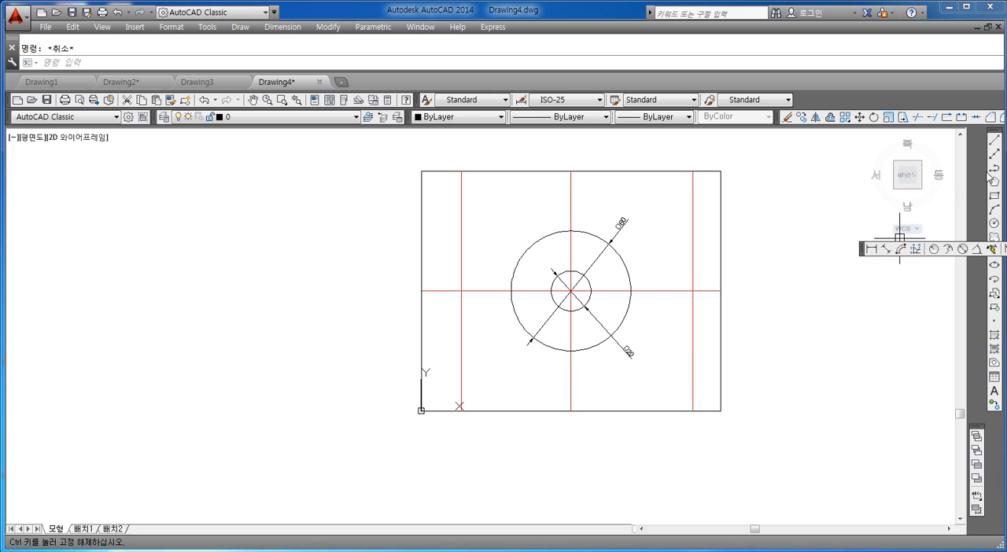
pyautogui.moveTo(987, 172); pyautogui.dragTo(844, 270)
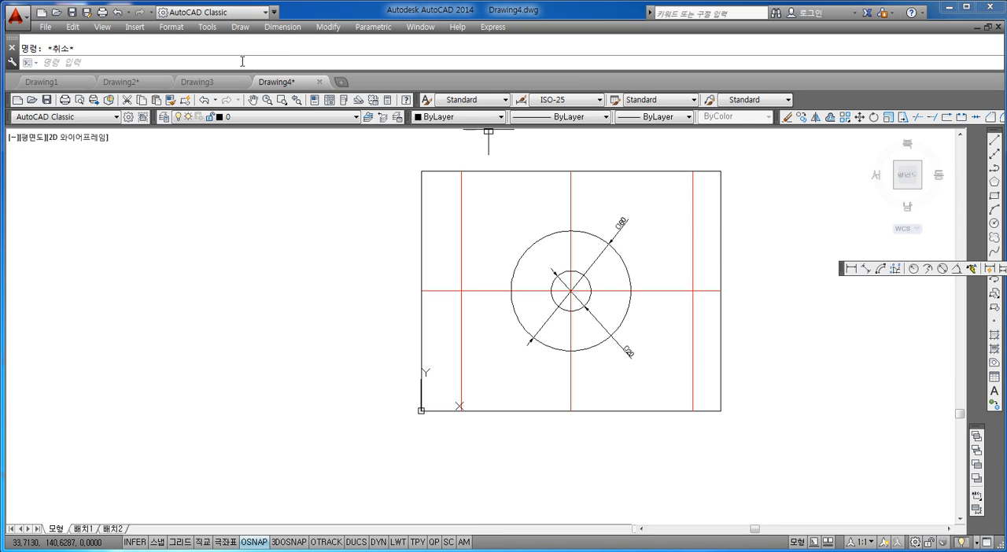
pyautogui.click(119, 61)
pyautogui.write('pol')
pyautogui.press('Return')
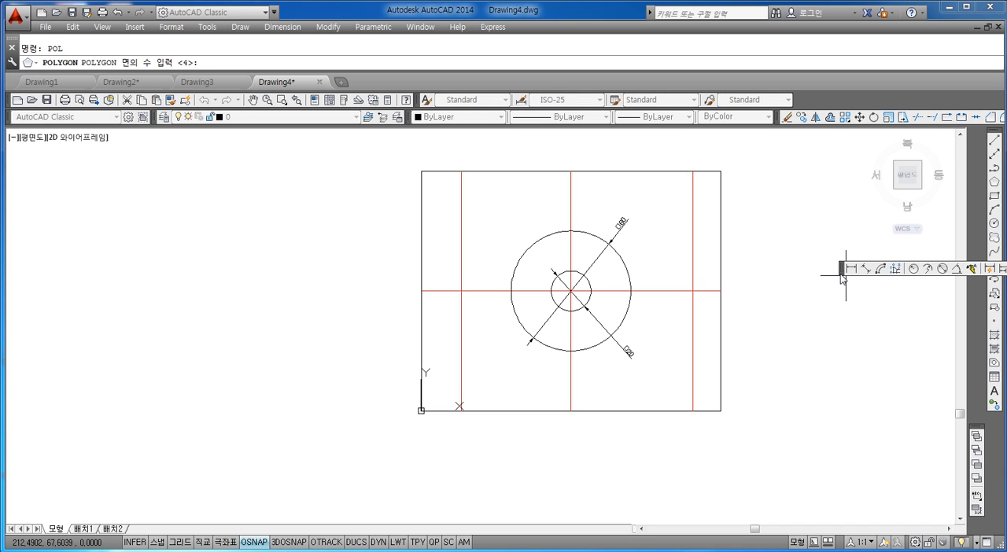
# Step: Dock the dimension toolbar horizontally between the styles toolbar row and the modify toolbar row
pyautogui.moveTo(847, 269)
pyautogui.mouseDown()
pyautogui.moveTo(837, 124)
pyautogui.moveTo(818, 97)
pyautogui.moveTo(818, 115)
pyautogui.mouseUp()
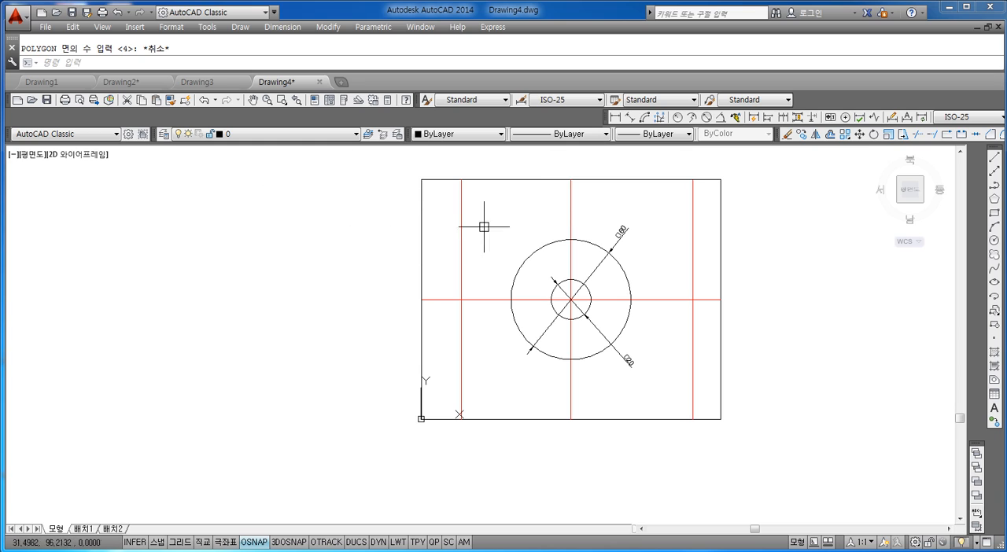
pyautogui.press('Escape')
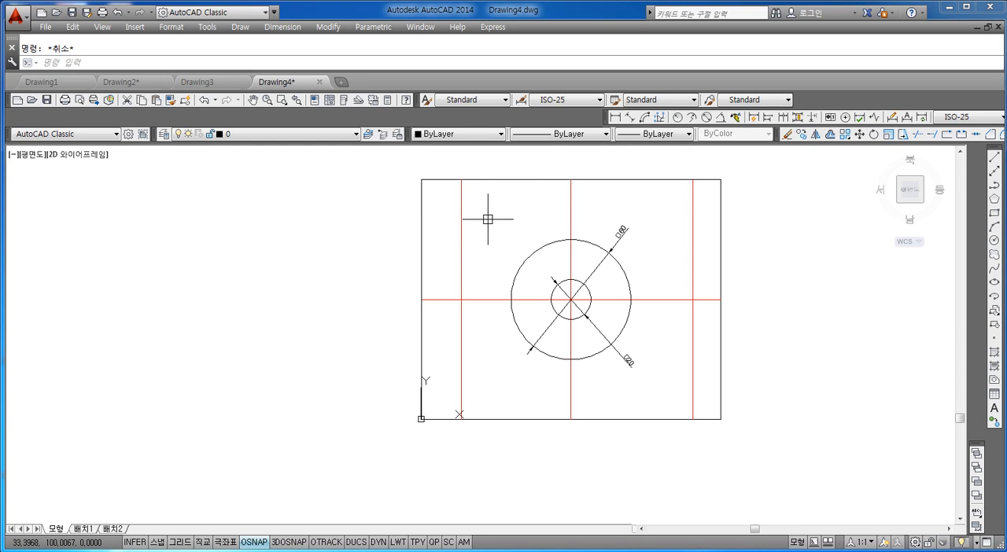
# Step: Draw a six-sided polygon circumscribed about the large circle, centred on the circles and sized to the circle's right quadrant
pyautogui.write('pol')
pyautogui.press('Return')
pyautogui.write('6')
pyautogui.press('Return')
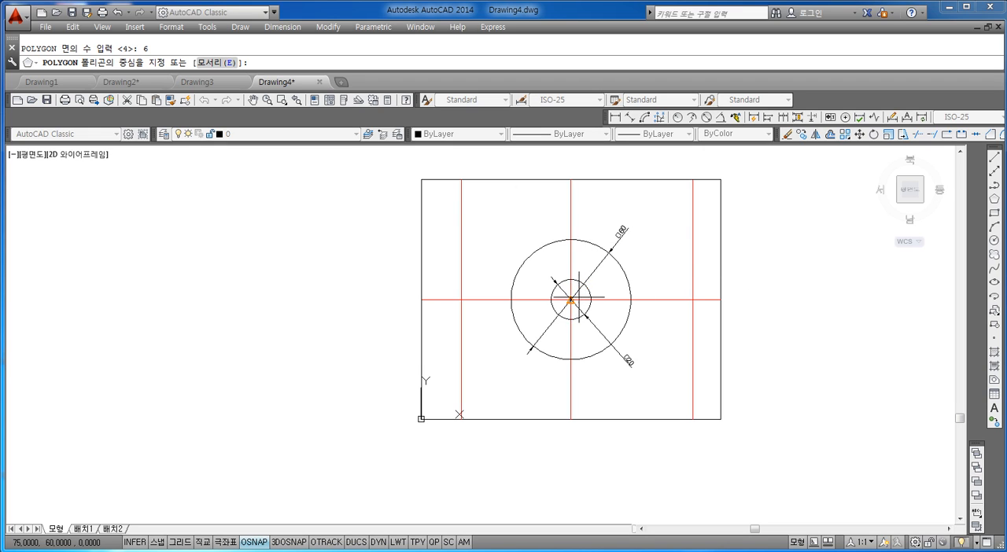
pyautogui.click(577, 300)
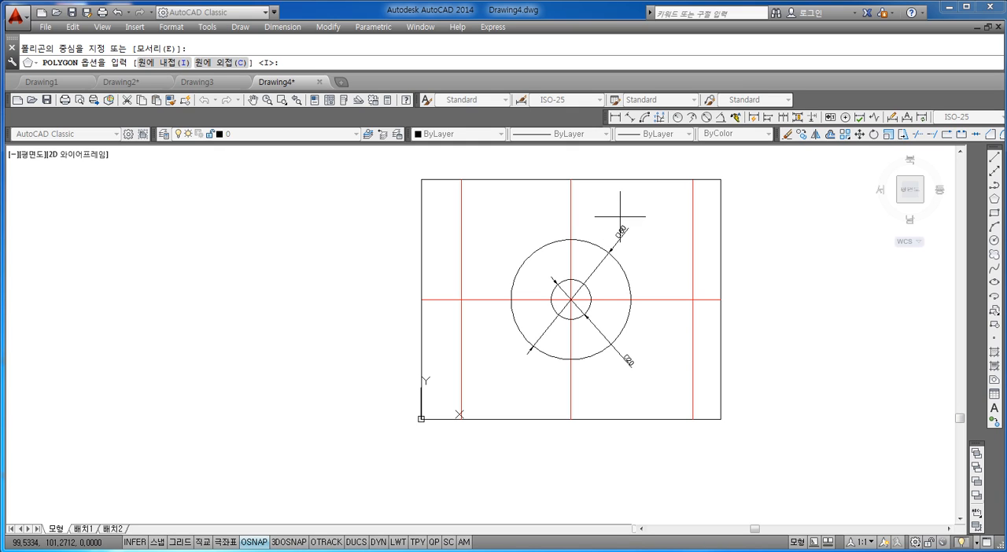
pyautogui.write('c')
pyautogui.press('Return')
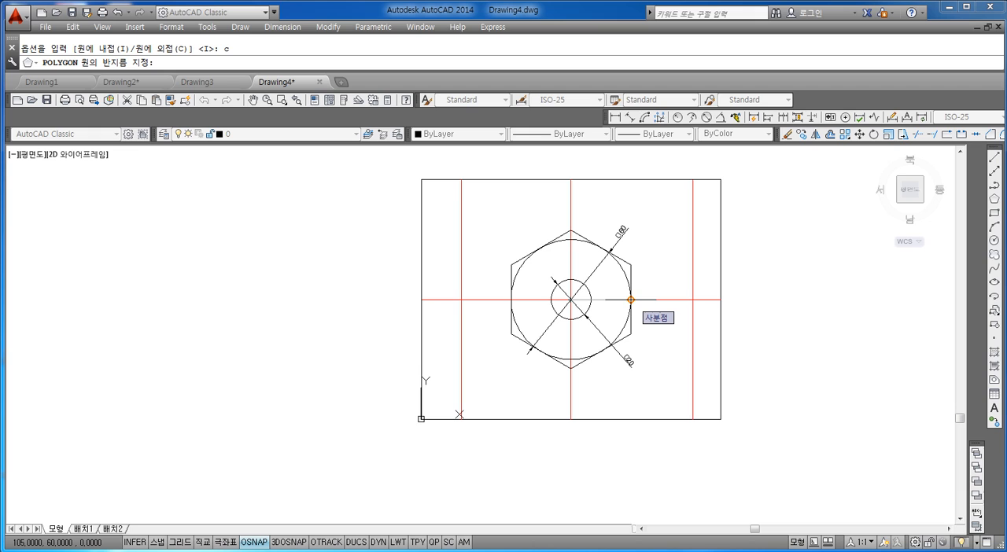
pyautogui.click(630, 300)
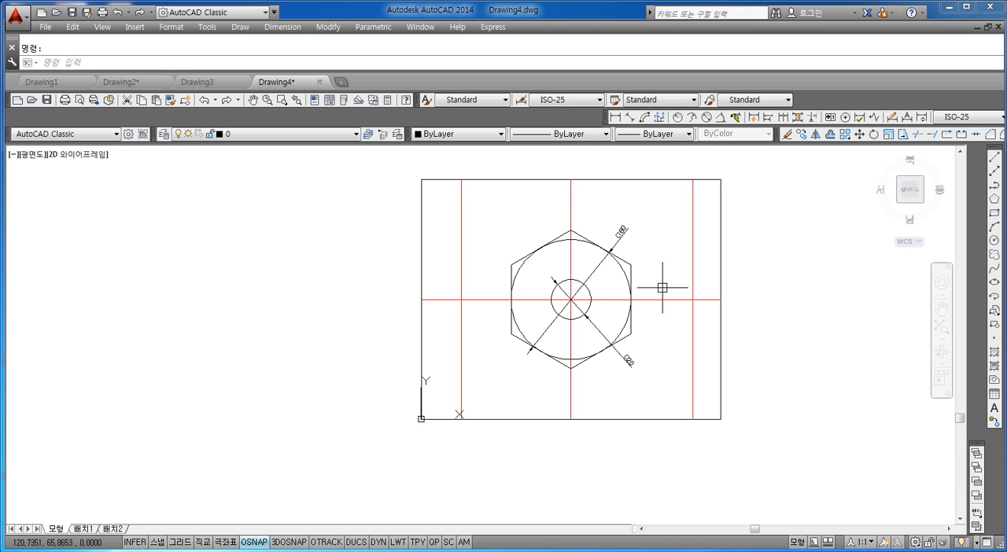
# Step: Fillet the rectangle's upper-left corner with radius 20, selecting its top and left edges
pyautogui.scroll(2, 635, 285)
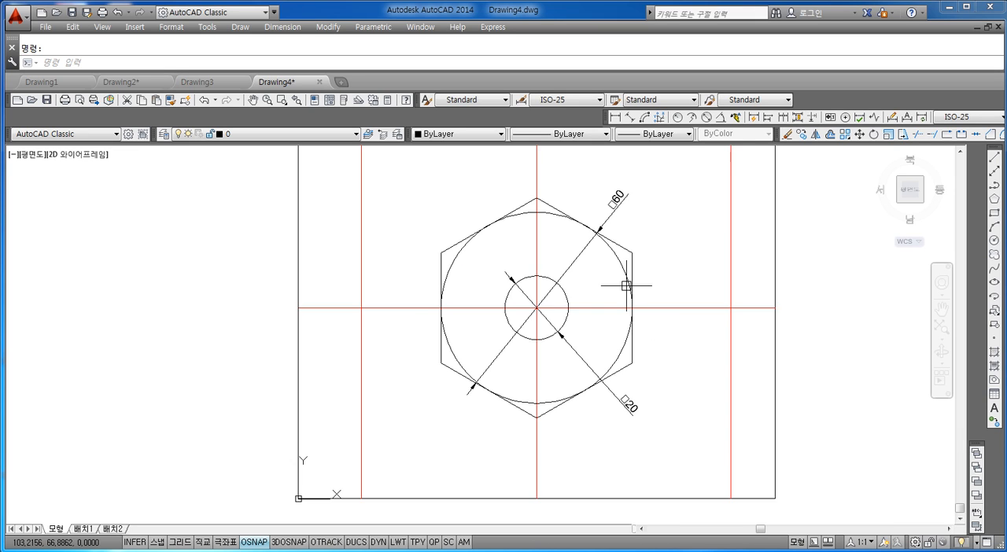
pyautogui.scroll(-2, 599, 303)
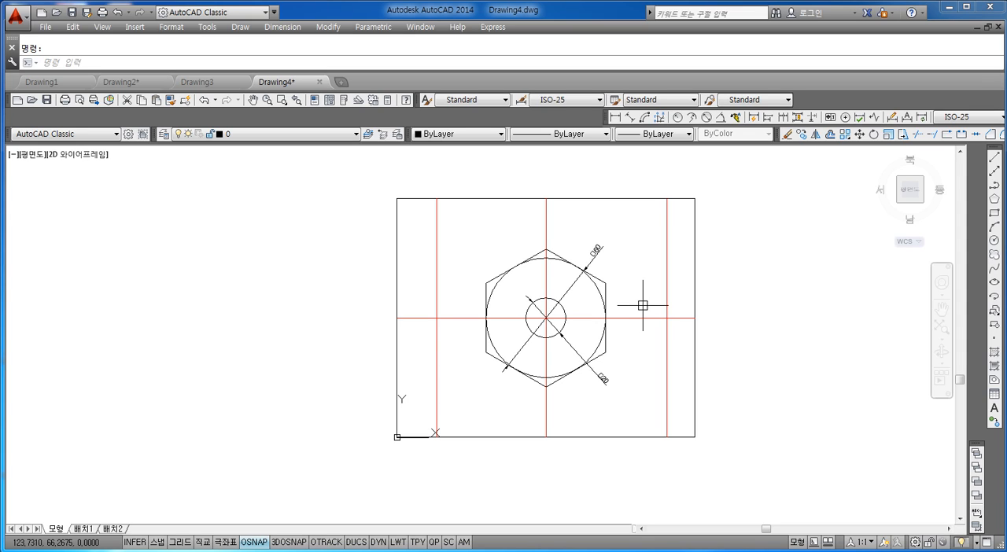
pyautogui.press('Escape')
pyautogui.write('f')
pyautogui.press('Return')
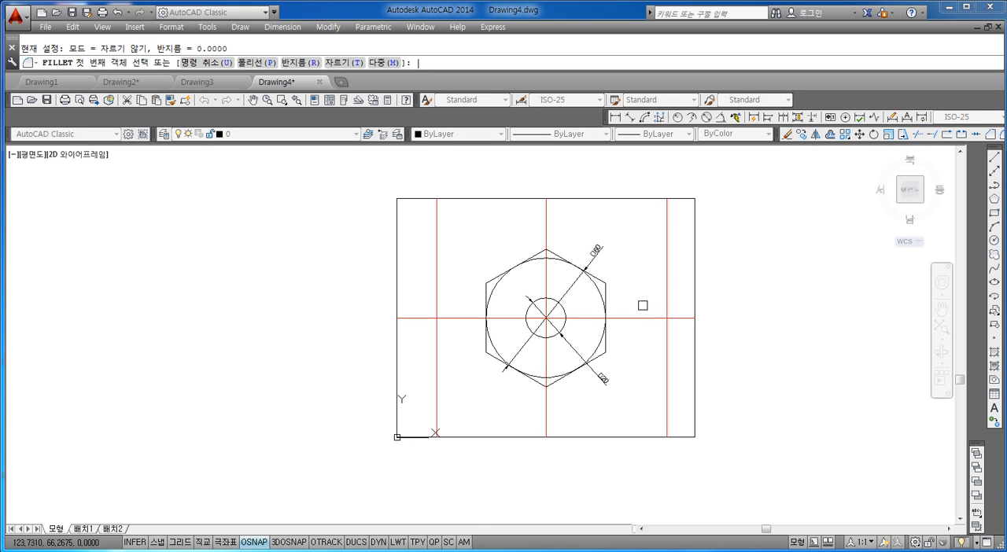
pyautogui.write('r')
pyautogui.press('Return')
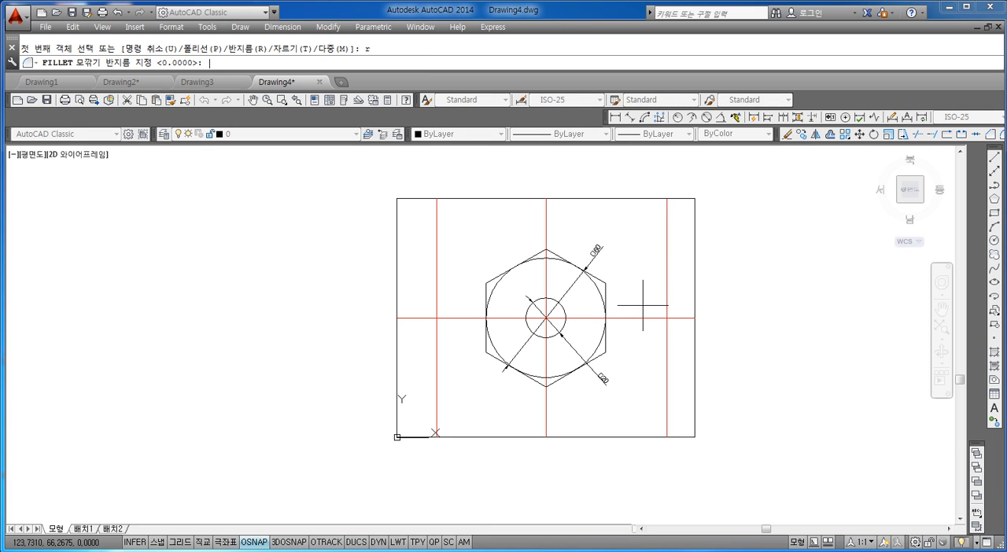
pyautogui.write('20')
pyautogui.press('Return')
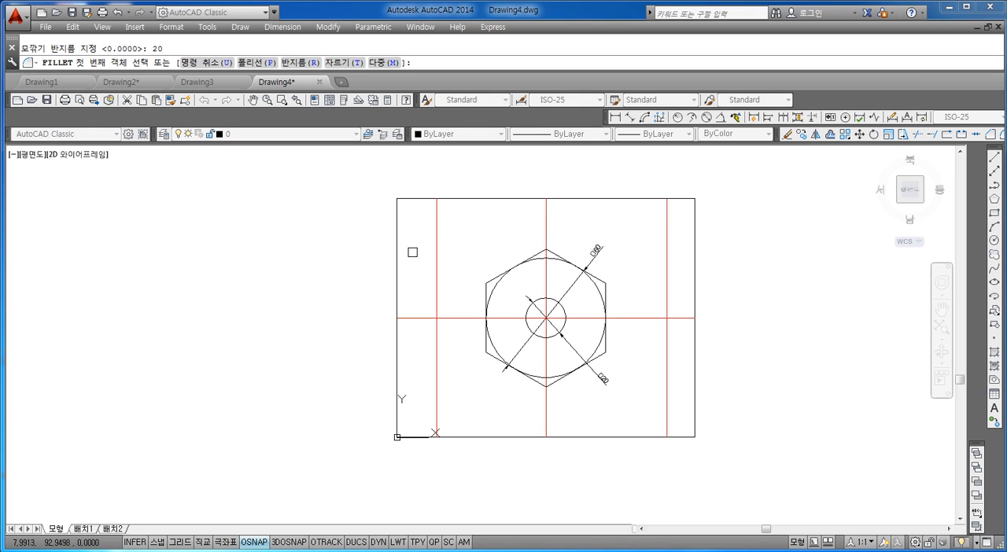
pyautogui.click(419, 199)
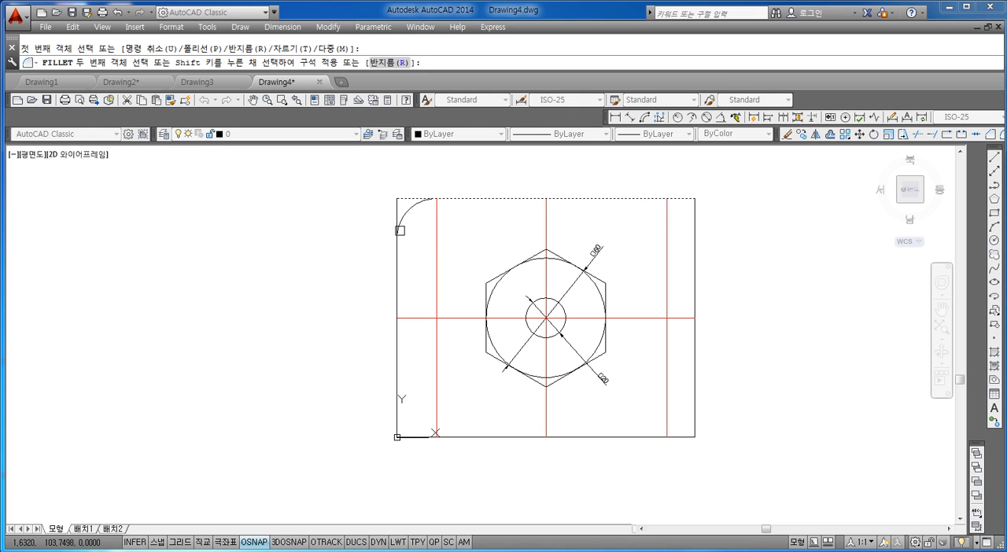
pyautogui.click(400, 231)
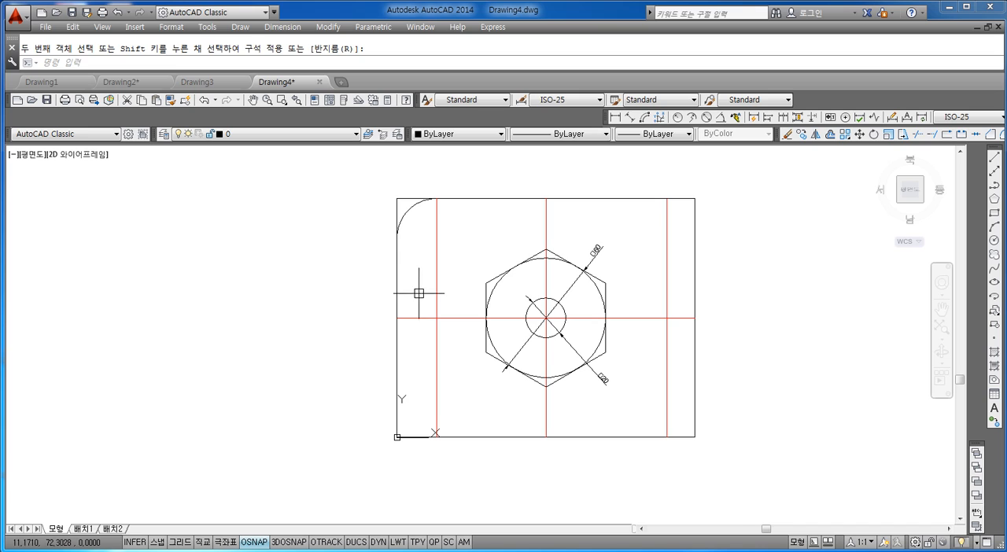
# Step: Fillet the rectangle's upper-left corner again with radius 20 in Trim mode, selecting its top and left edges
pyautogui.scroll(6, 403, 206)
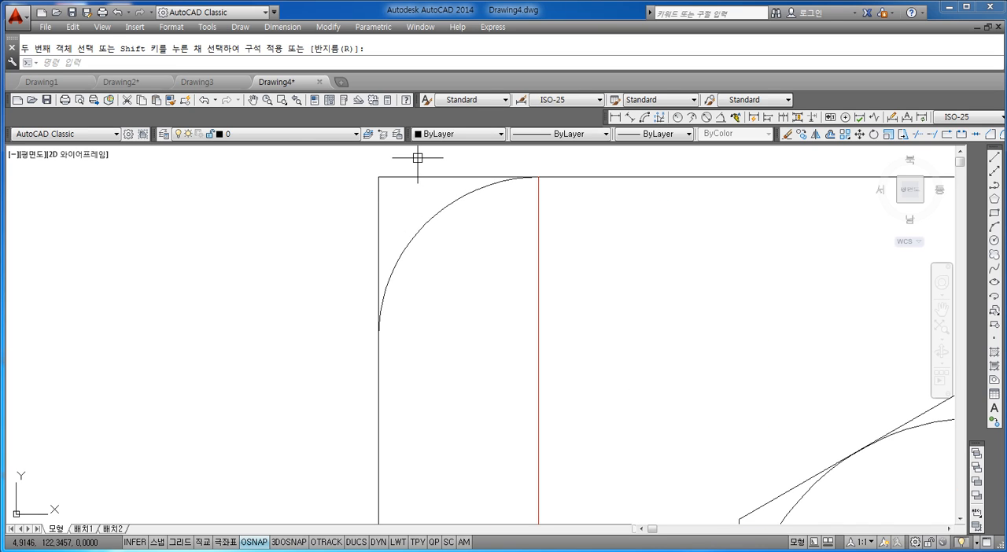
pyautogui.scroll(-6, 422, 287)
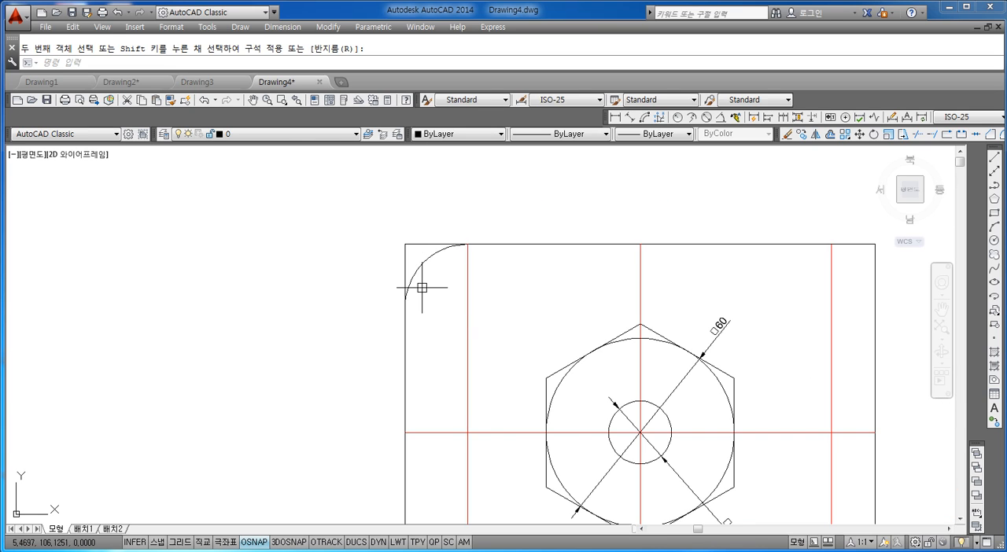
pyautogui.press('Escape')
pyautogui.write('F')
pyautogui.press('Return')
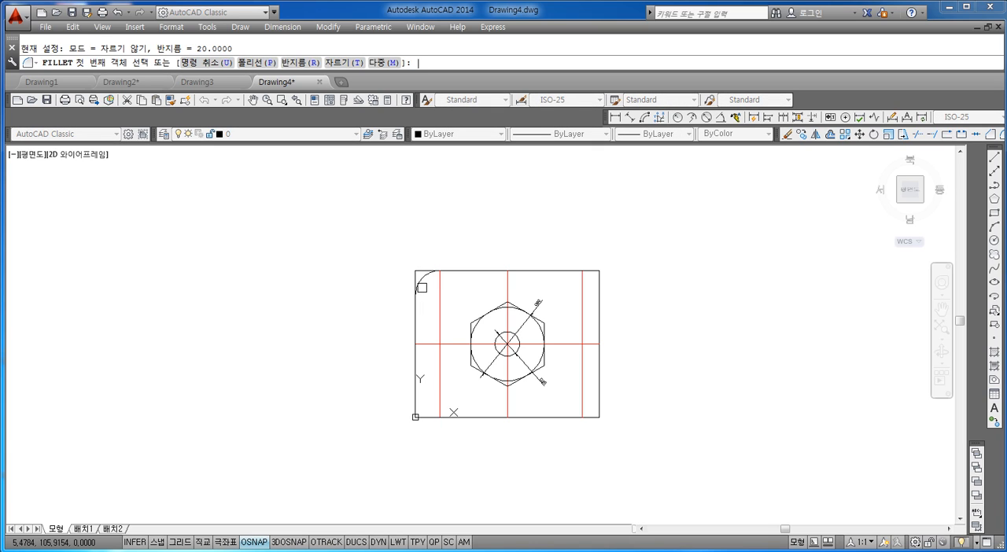
pyautogui.write('t')
pyautogui.press('Return')
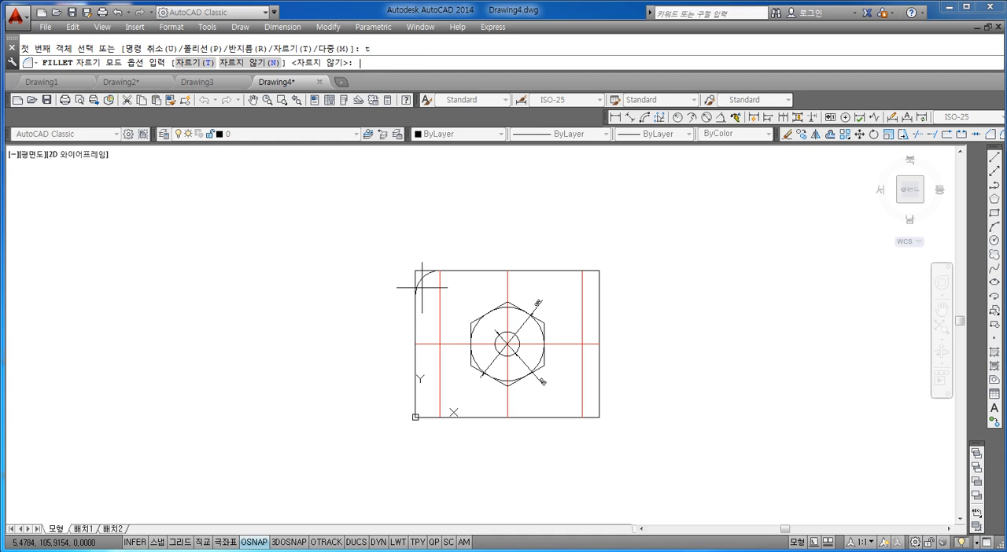
pyautogui.write('t')
pyautogui.press('Return')
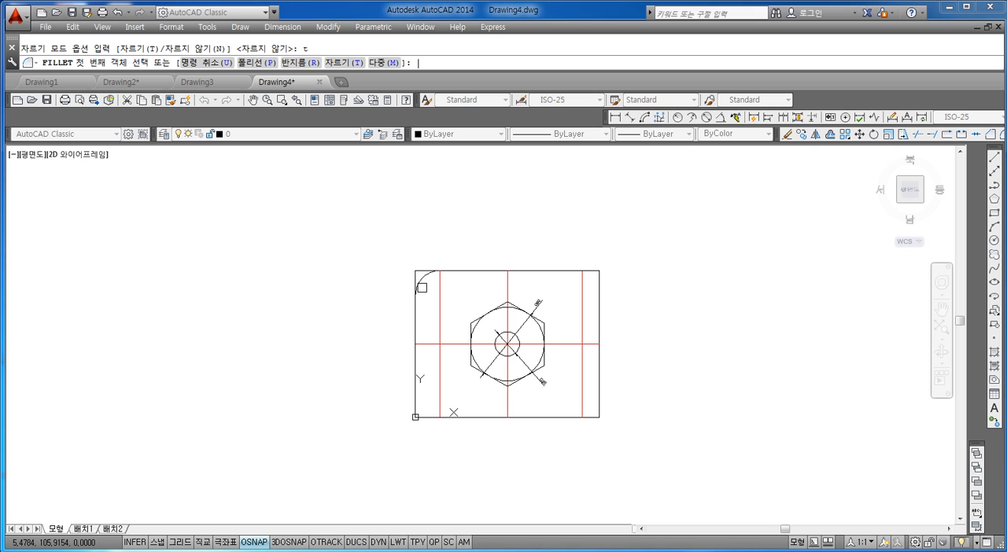
pyautogui.scroll(5, 435, 292)
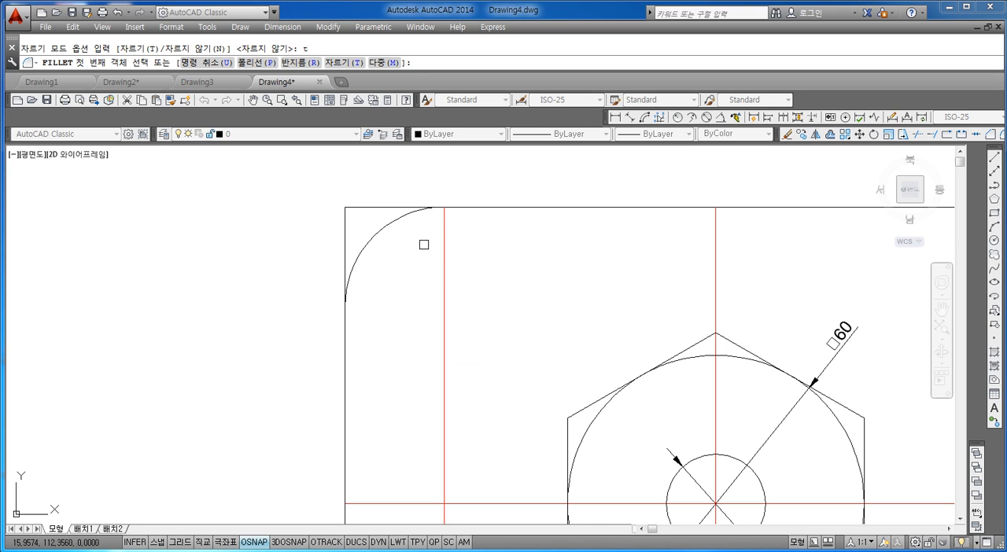
pyautogui.click(465, 208)
pyautogui.click(344, 328)
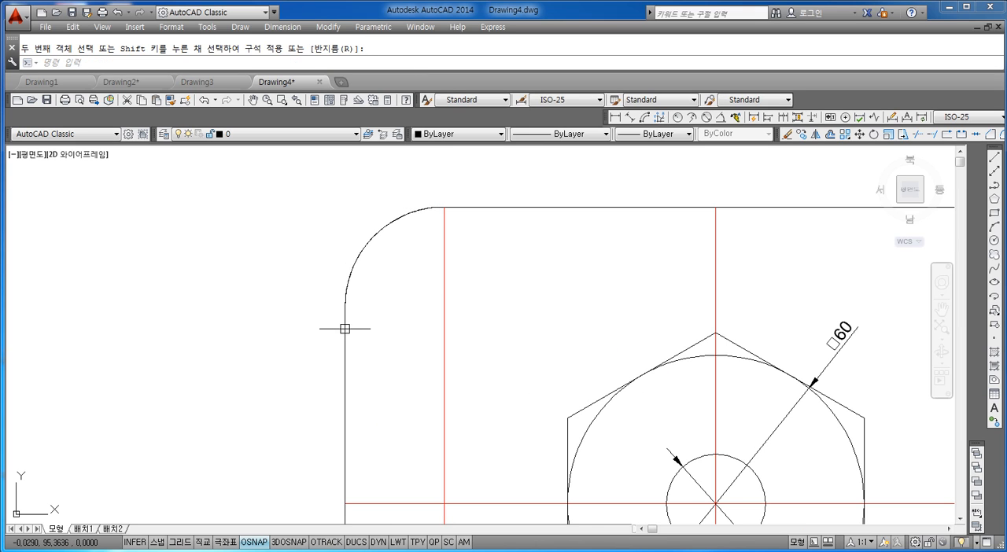
# Step: Fillet the rectangle's lower-left corner with radius 20 in Trim mode, between its left and bottom edges
pyautogui.scroll(-6, 401, 276)
pyautogui.scroll(4, 380, 266)
pyautogui.scroll(-4, 380, 266)
pyautogui.scroll(2, 354, 255)
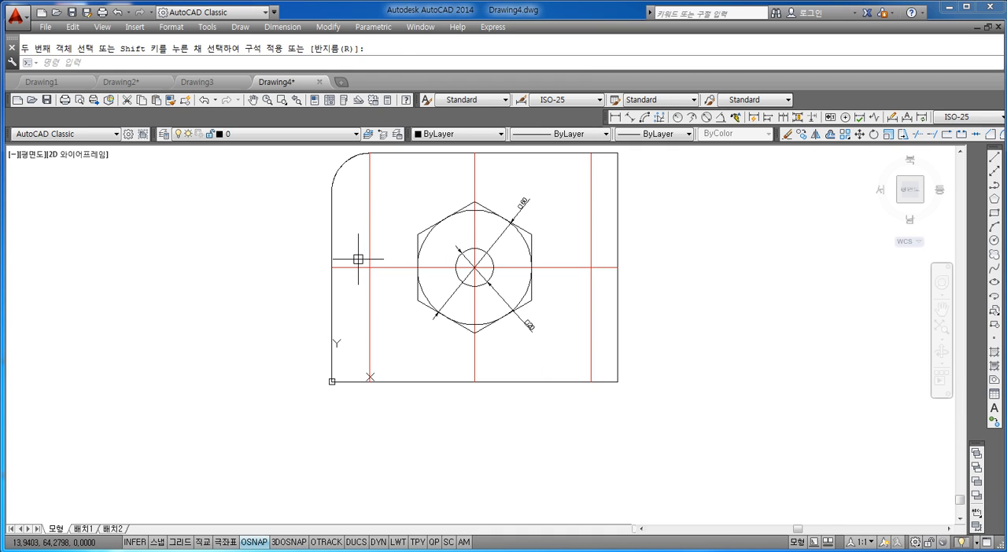
pyautogui.press('Return')
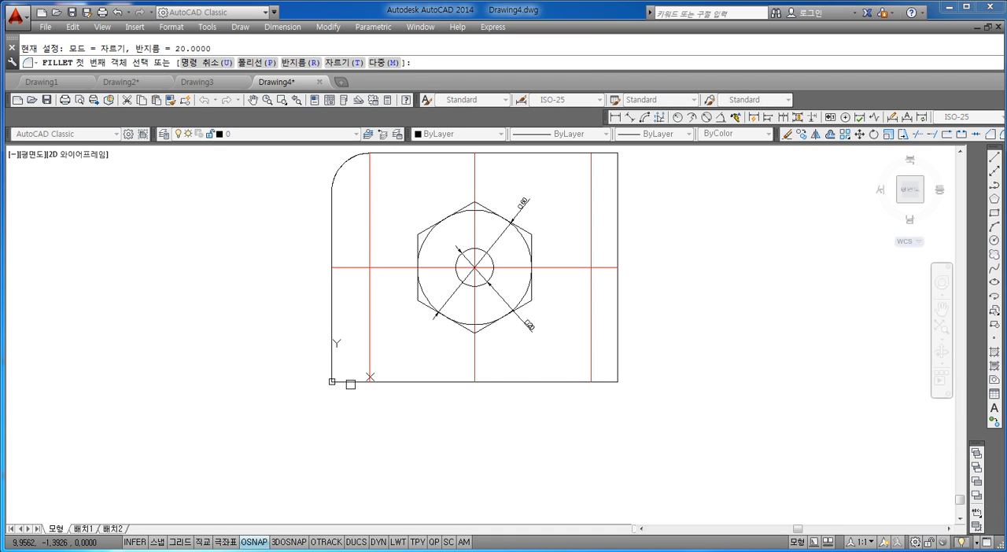
pyautogui.click(334, 355)
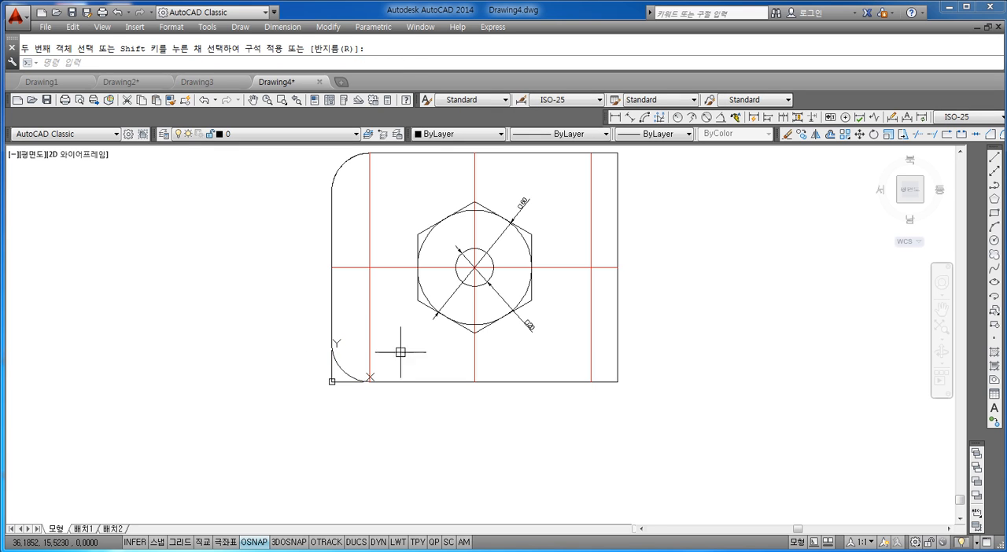
pyautogui.scroll(3, 380, 387)
pyautogui.scroll(-4, 383, 323)
pyautogui.scroll(2, 359, 323)
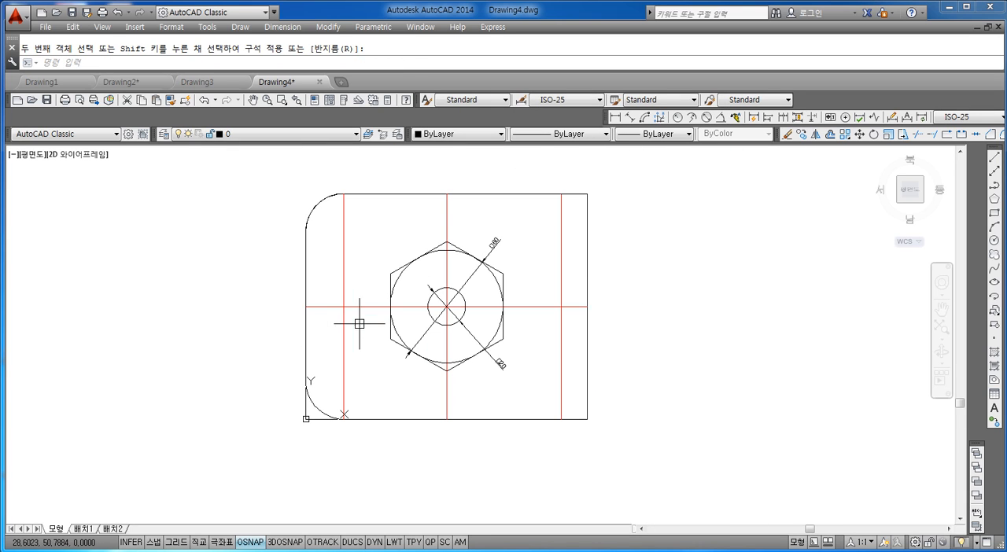
pyautogui.scroll(2, 321, 225)
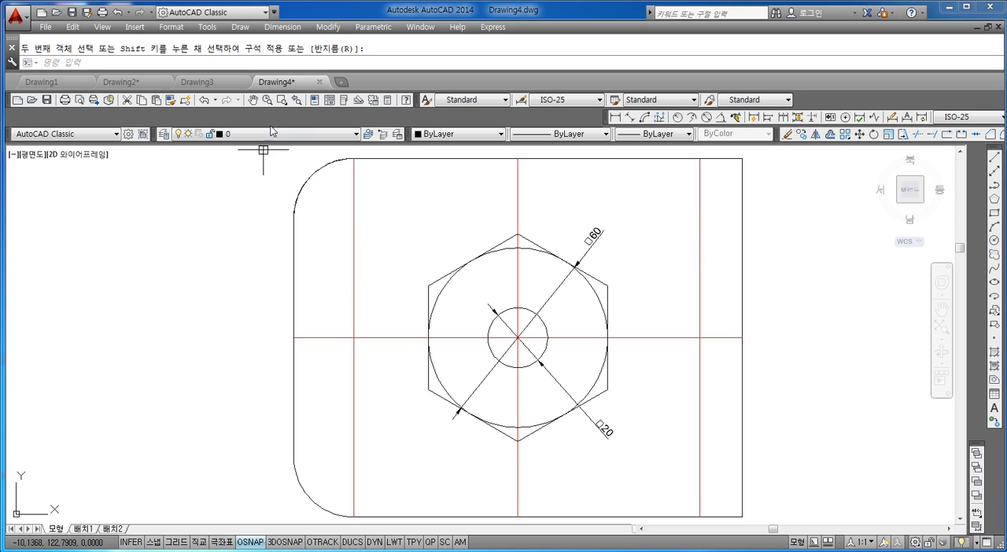
# Step: Delete the duplicate fillet arc at the rectangle's upper-left corner, keeping a single arc there
pyautogui.press('Escape')
pyautogui.click(305, 175)
pyautogui.moveTo(312, 174)
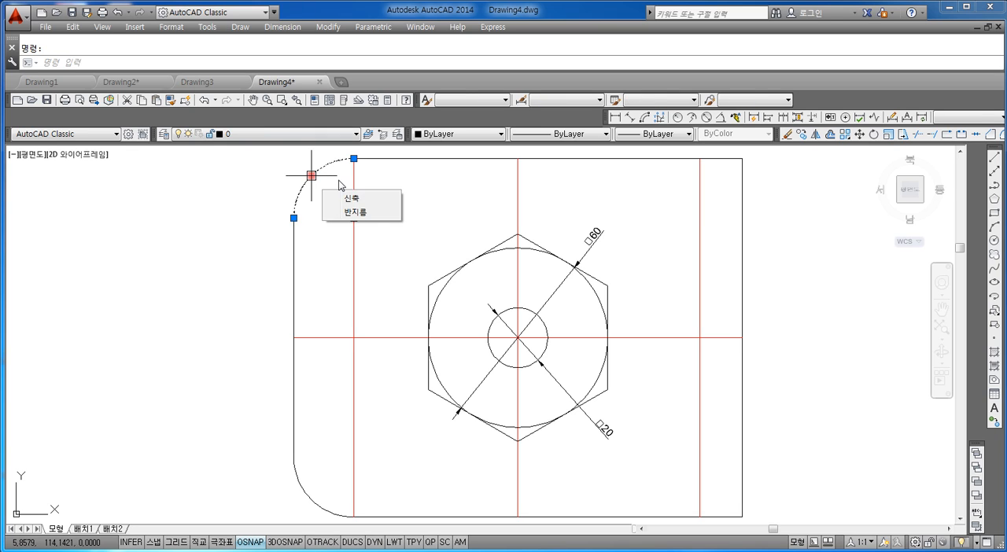
pyautogui.press('Escape')
pyautogui.scroll(4, 327, 163)
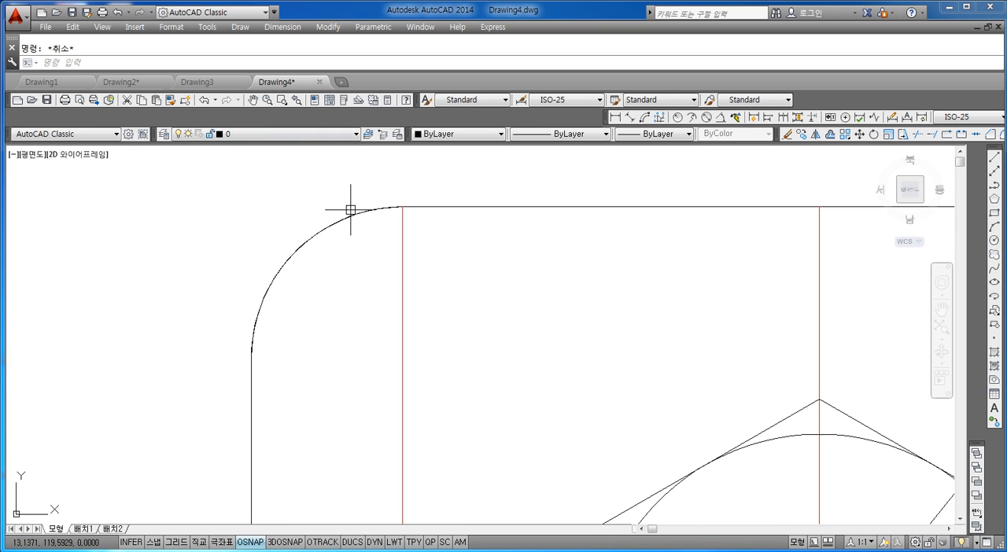
pyautogui.click(343, 223)
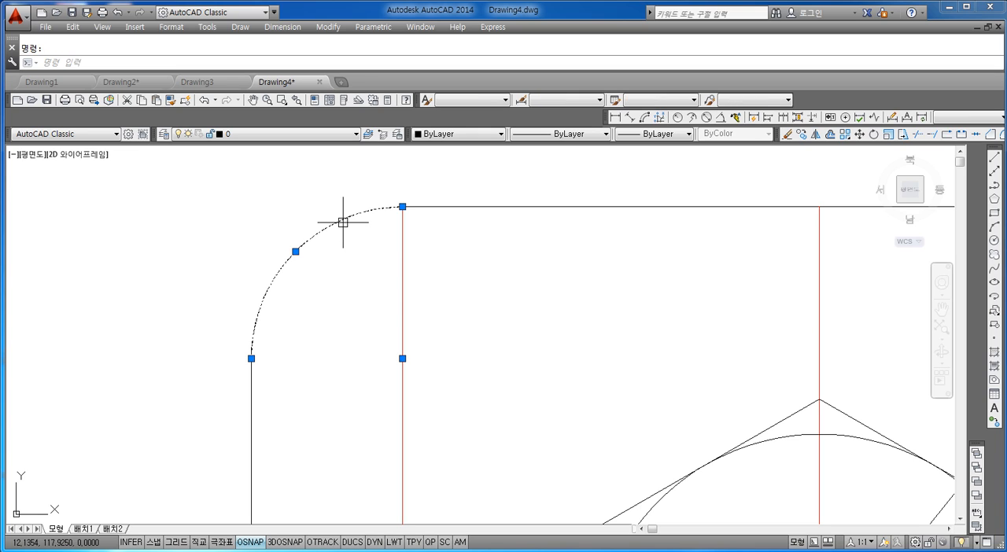
pyautogui.press('Delete')
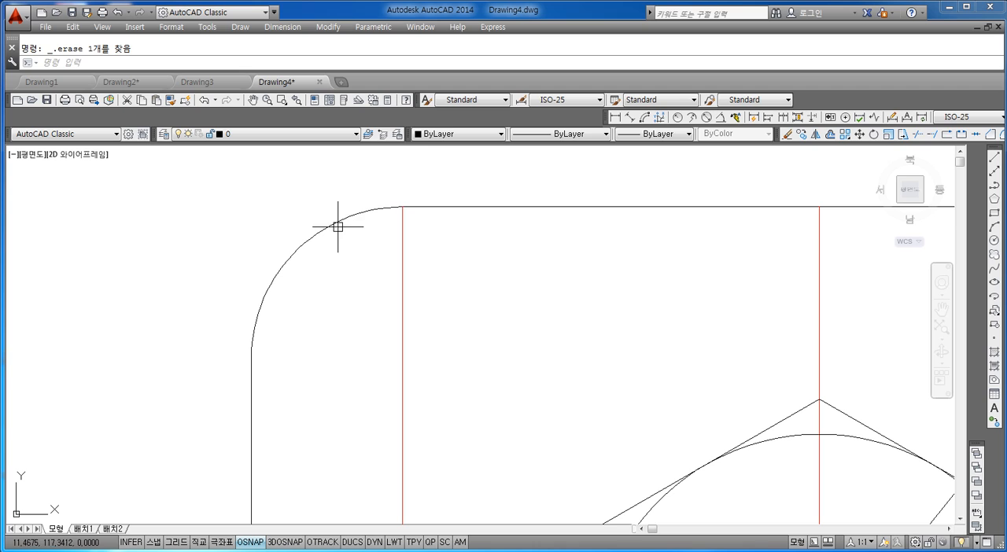
pyautogui.click(334, 222)
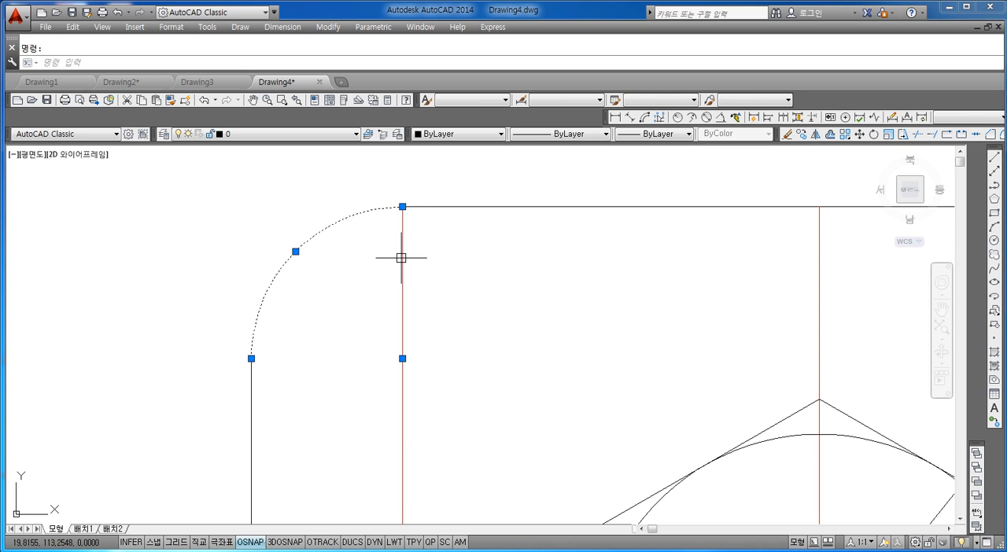
pyautogui.press('Escape')
# Step: Draw a circle of diameter 20 centred on the centre of the upper-left fillet arc
pyautogui.scroll(-4, 389, 253)
pyautogui.moveTo(390, 252); pyautogui.dragTo(382, 241, button='middle')
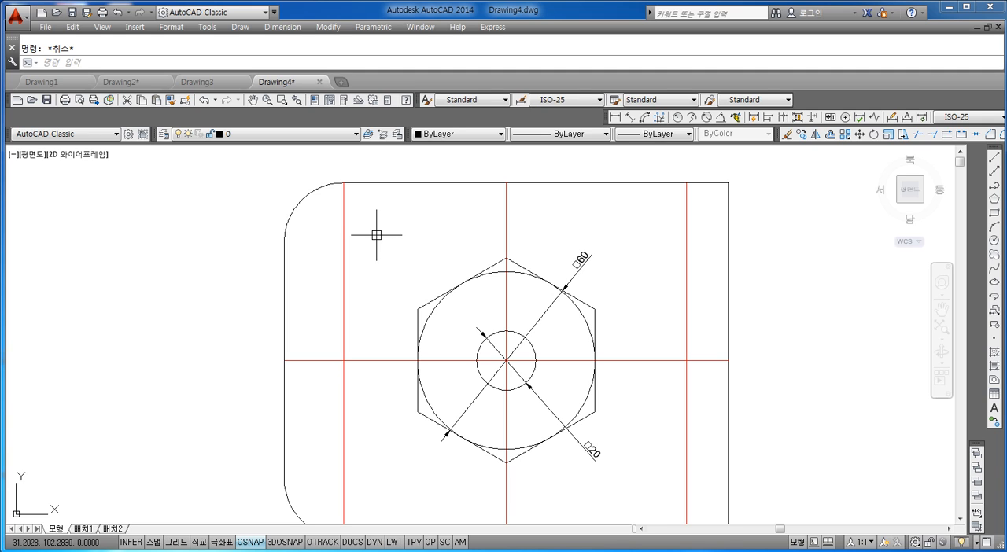
pyautogui.scroll(-2, 377, 236)
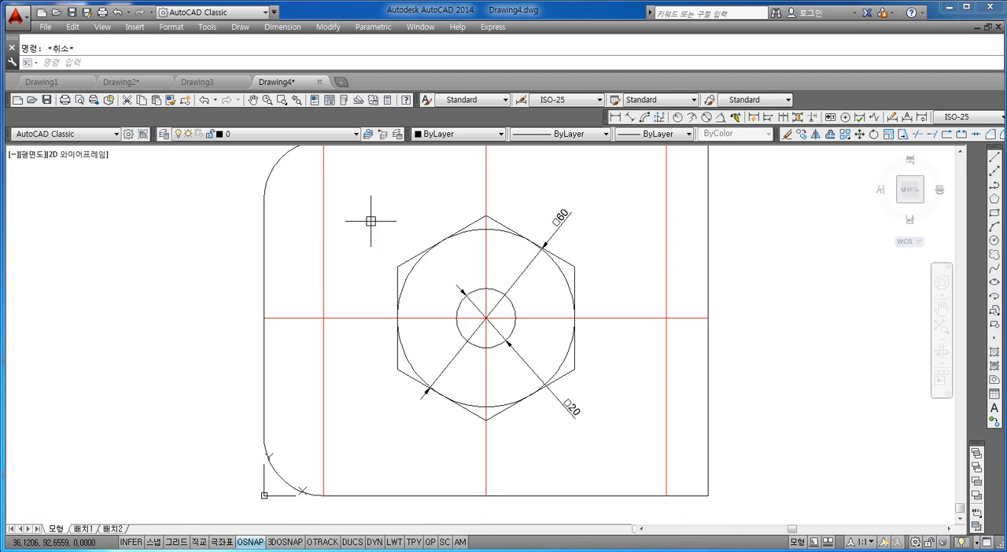
pyautogui.scroll(2, 377, 242)
pyautogui.moveTo(377, 241); pyautogui.dragTo(378, 261, button='middle')
pyautogui.scroll(-2, 378, 262)
pyautogui.scroll(2, 378, 261)
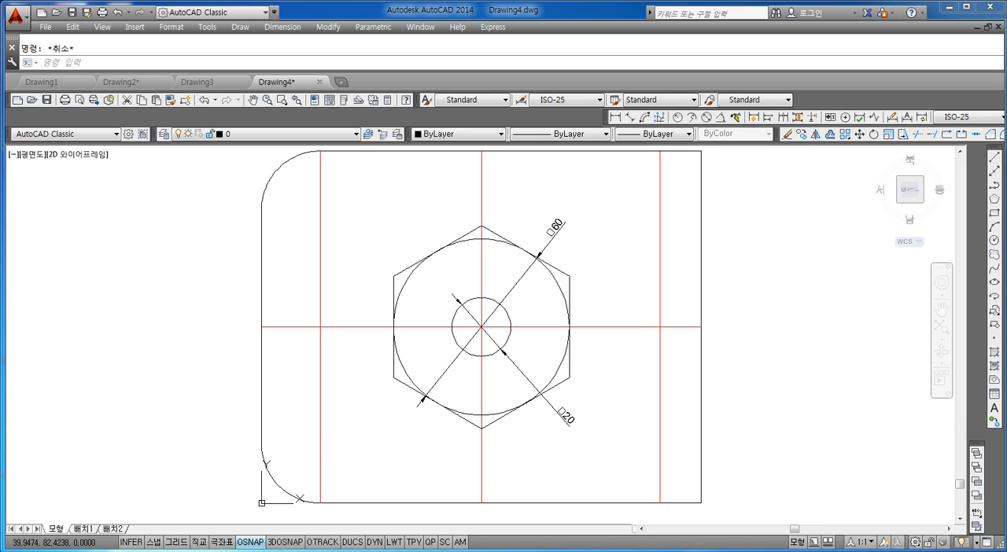
pyautogui.write('c')
pyautogui.press('Return')
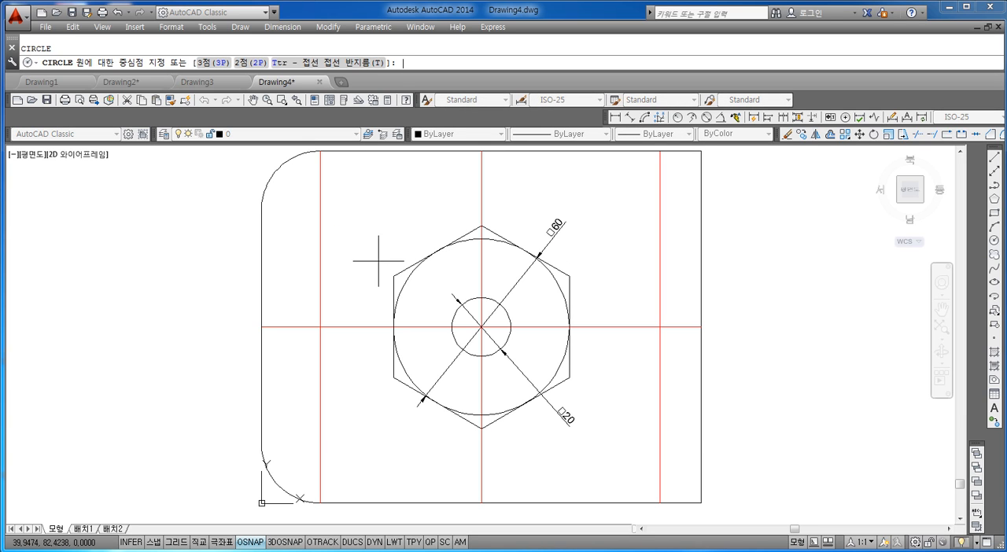
pyautogui.moveTo(331, 234); pyautogui.dragTo(343, 257, button='middle')
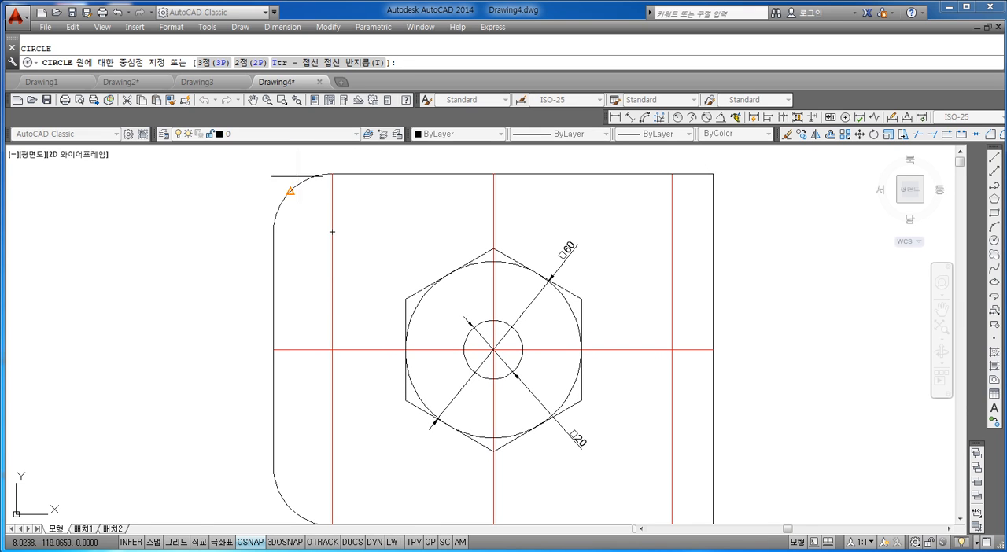
pyautogui.click(332, 233)
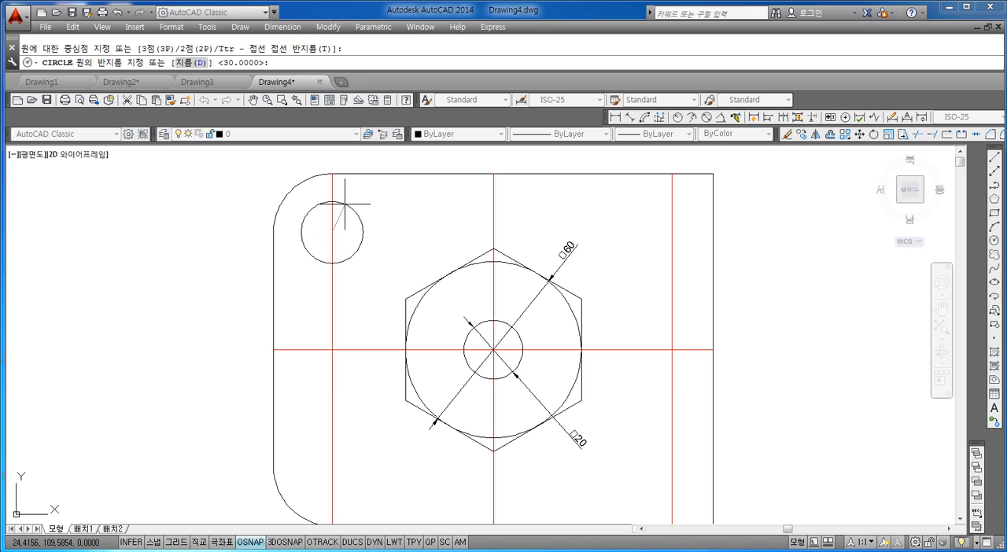
pyautogui.write('d')
pyautogui.press('Return')
pyautogui.write('20')
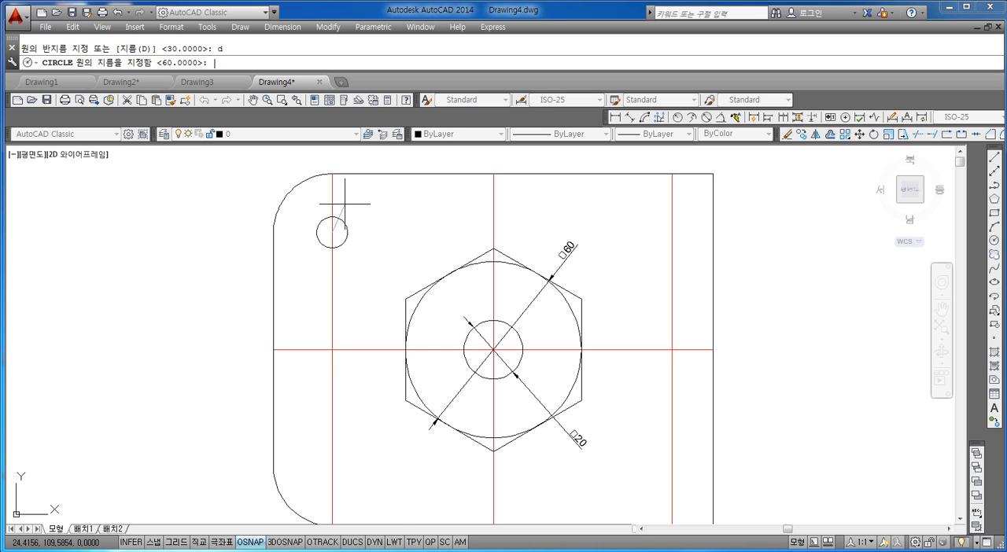
pyautogui.press('Return')
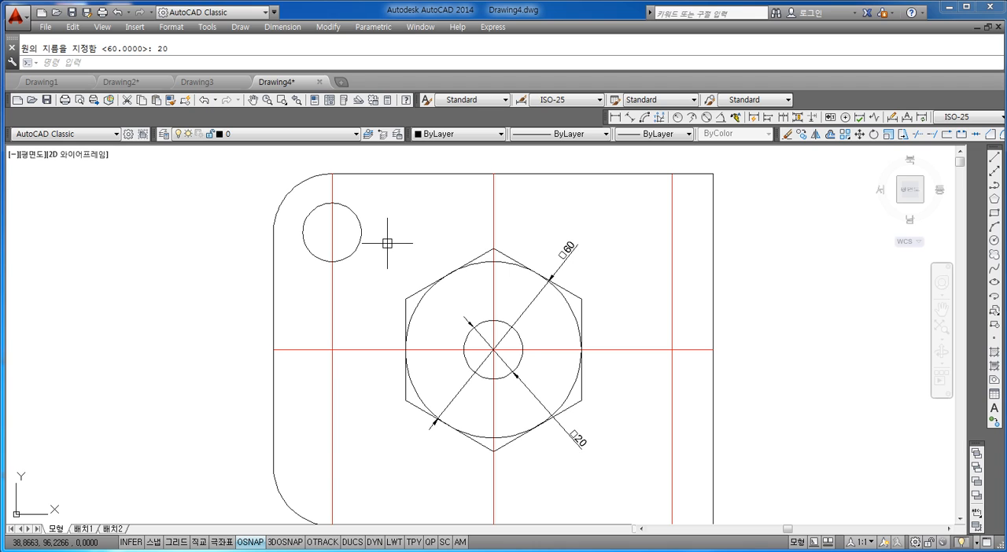
# Step: Copy the upper-left circle by its centre to the lower-left fillet's centre and the intersection of the right vertical and horizontal red lines
pyautogui.scroll(-2, 373, 268)
pyautogui.scroll(2, 373, 269)
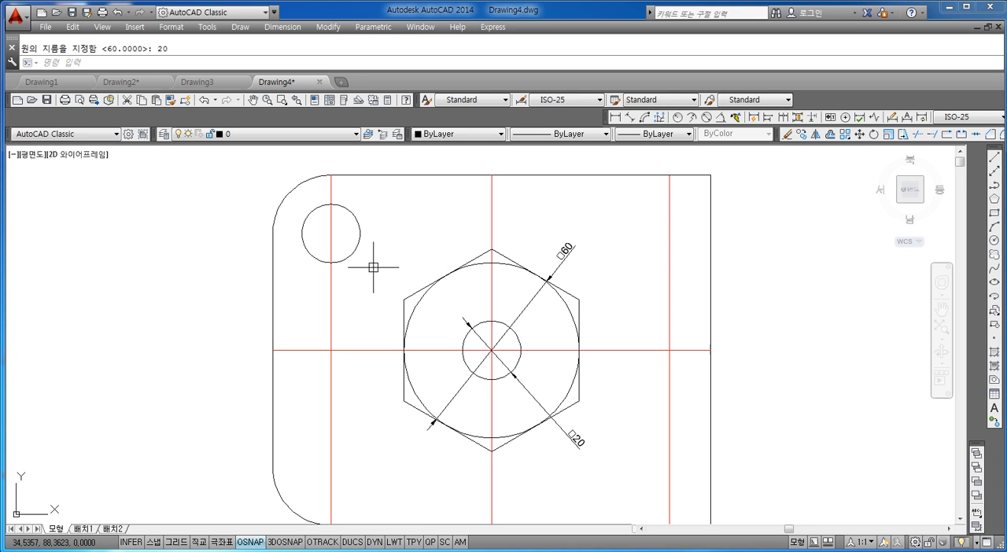
pyautogui.moveTo(370, 260); pyautogui.dragTo(368, 252, button='middle')
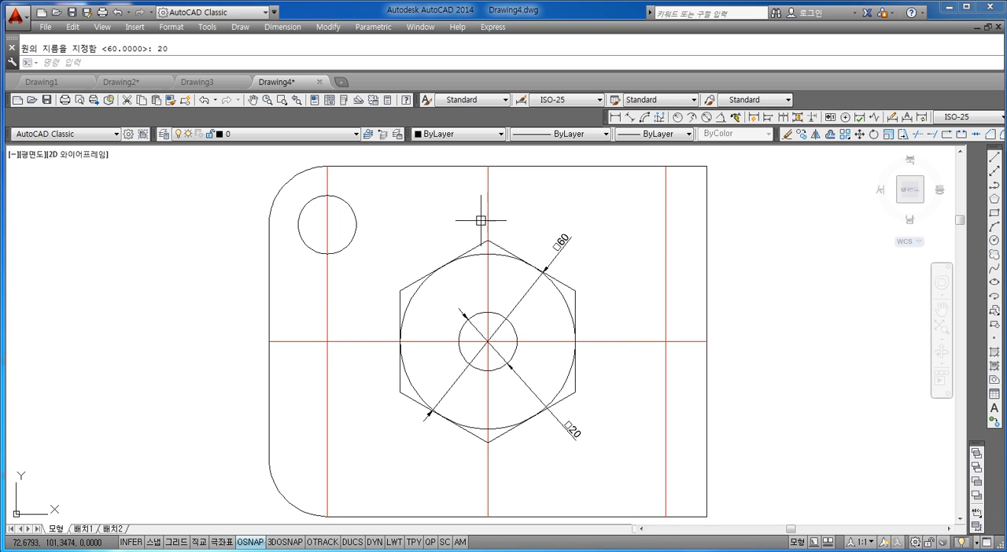
pyautogui.press('Escape')
pyautogui.write('co')
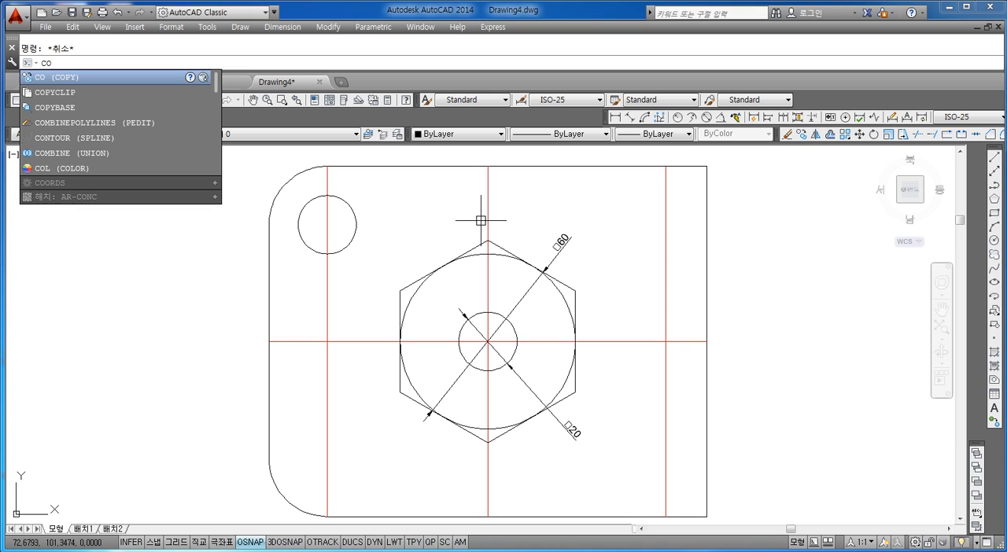
pyautogui.press('Return')
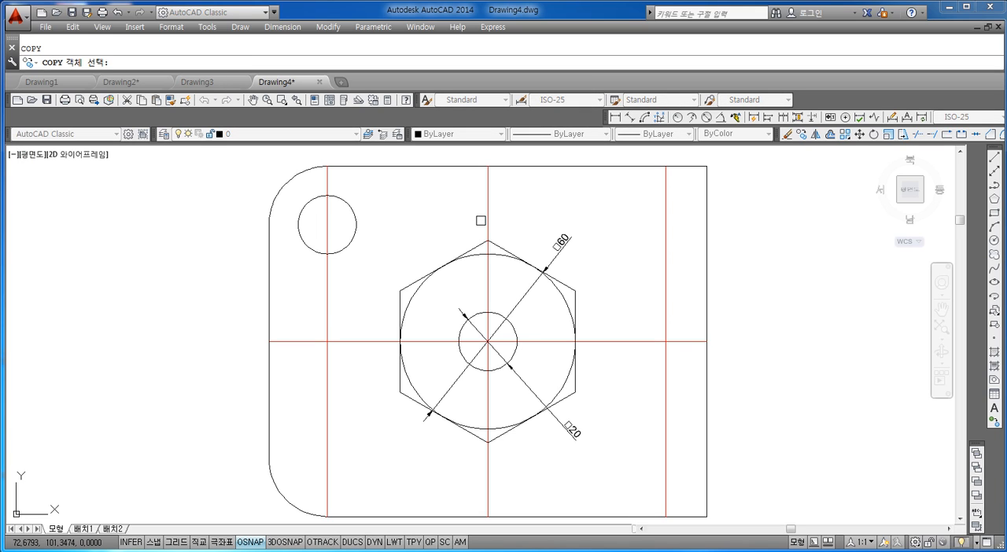
pyautogui.click(354, 240)
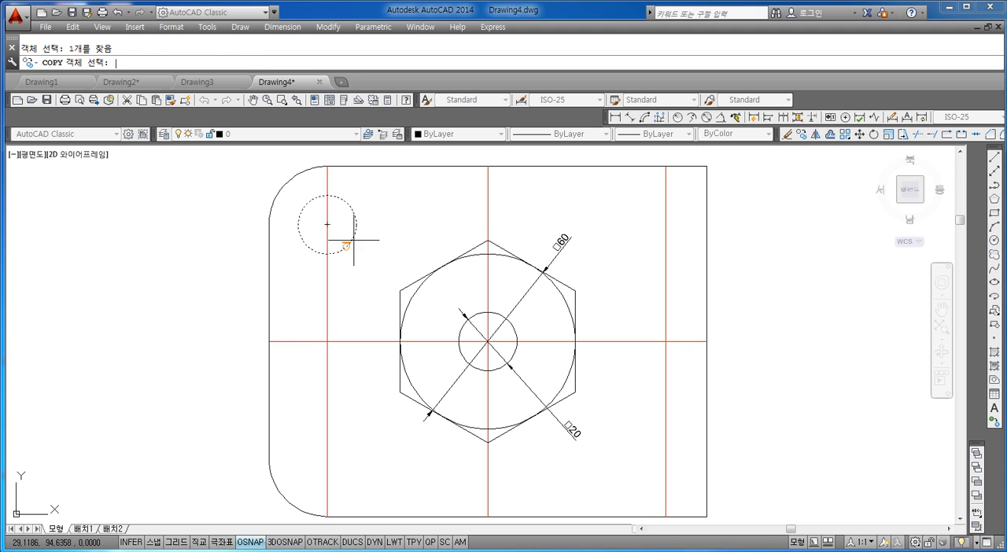
pyautogui.press('Return')
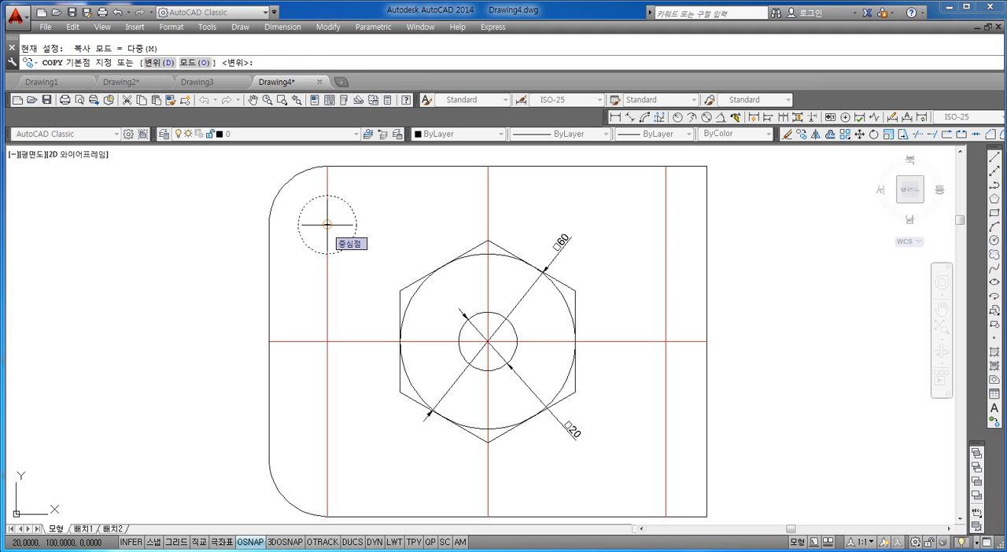
pyautogui.click(328, 225)
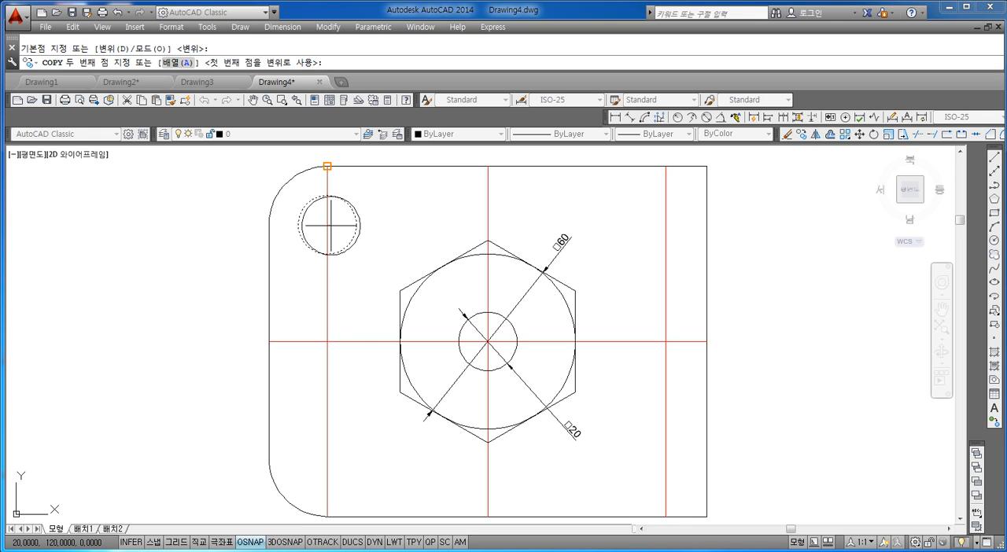
pyautogui.moveTo(329, 366); pyautogui.dragTo(326, 299, button='middle')
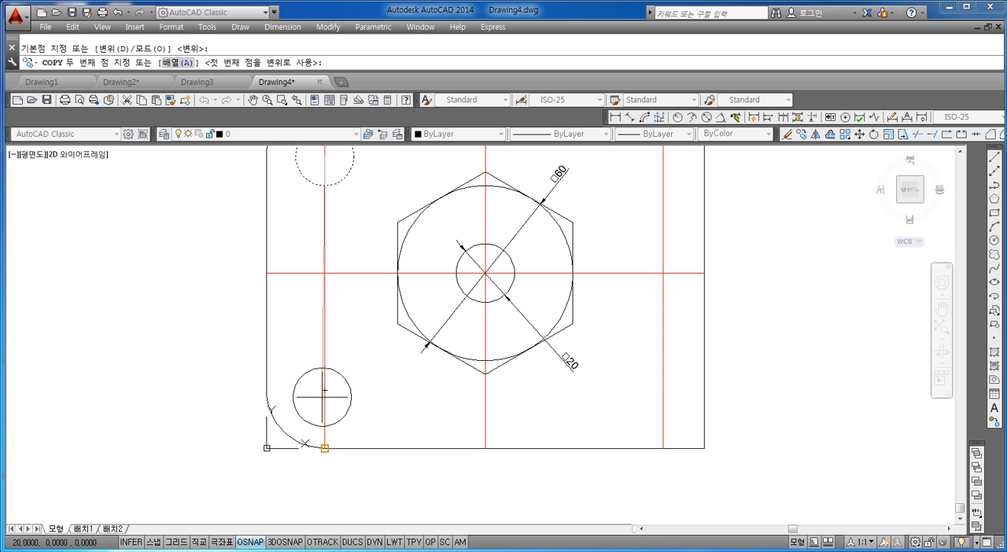
pyautogui.click(323, 397)
pyautogui.moveTo(324, 391); pyautogui.dragTo(227, 473, button='middle')
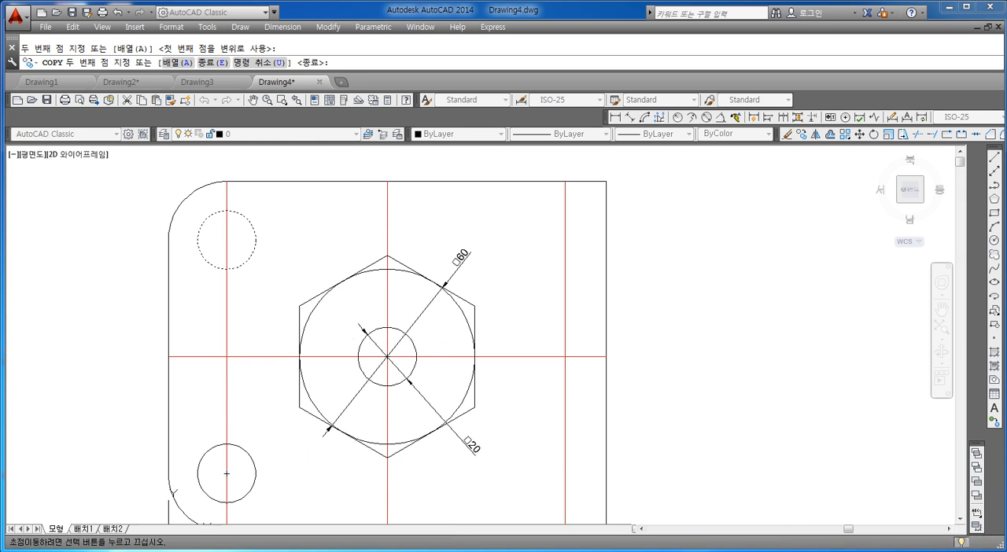
pyautogui.click(564, 356)
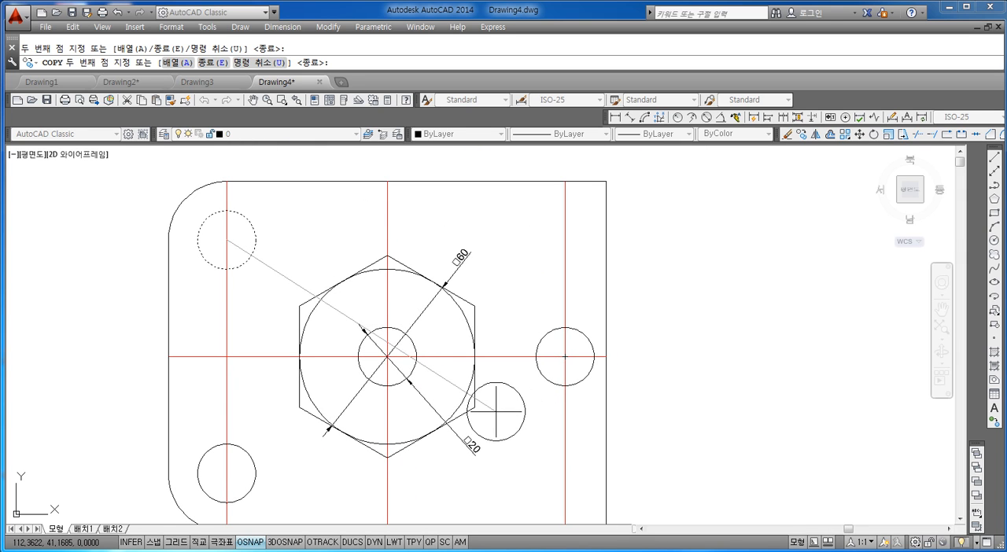
# Step: End the circle copying with the lower-left and right-hand copies in place
pyautogui.scroll(-2, 482, 268)
pyautogui.scroll(2, 424, 322)
pyautogui.scroll(-2, 452, 327)
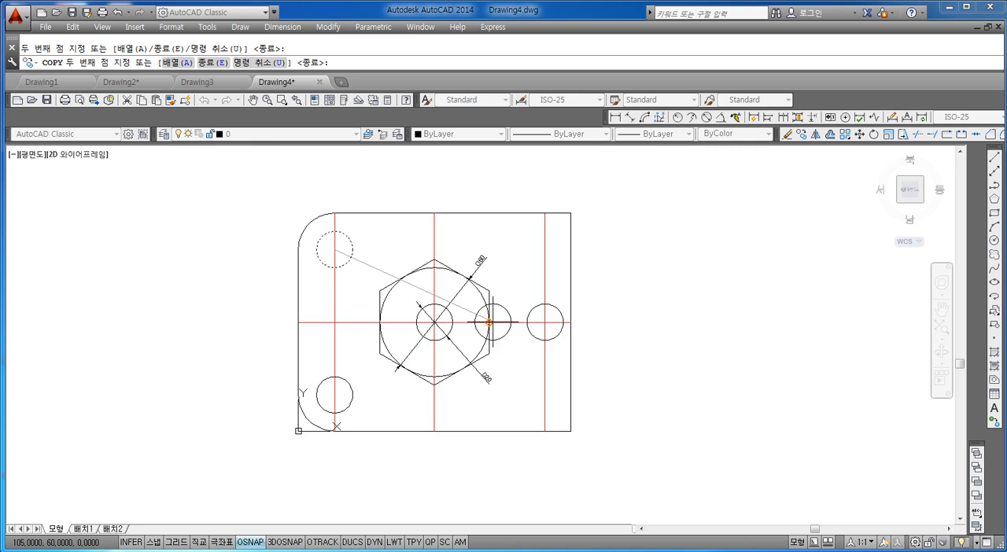
pyautogui.press('Escape')
pyautogui.moveTo(391, 276); pyautogui.dragTo(400, 265, button='middle')
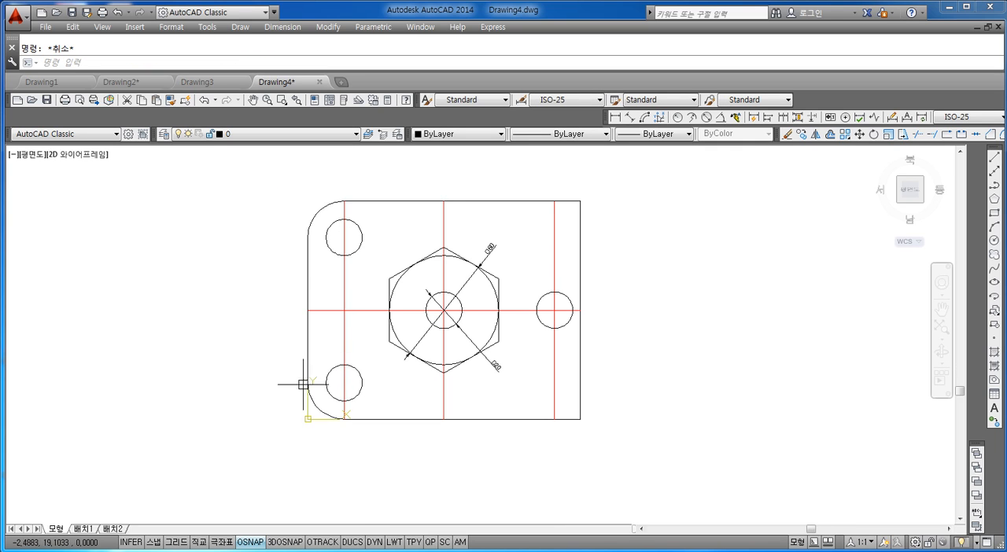
pyautogui.scroll(2, 321, 409)
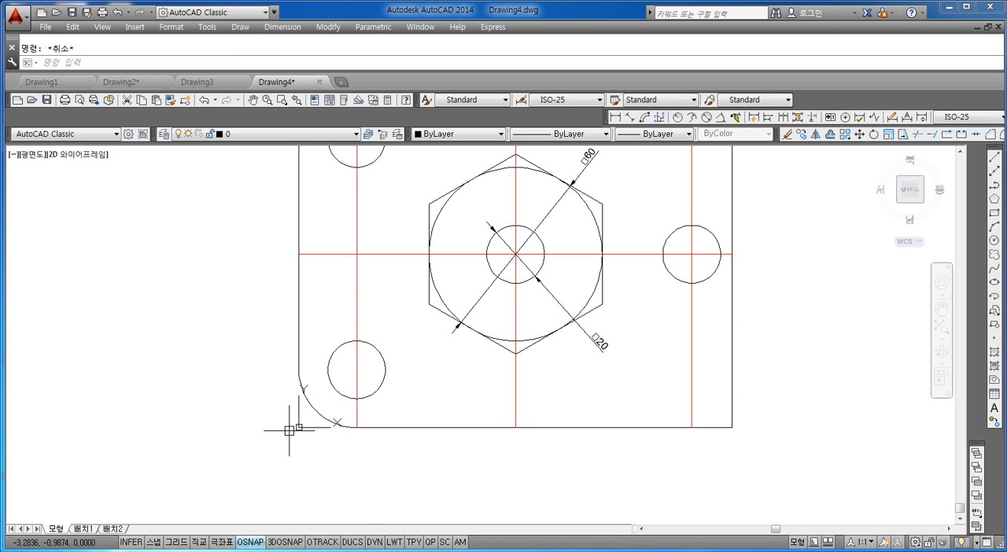
pyautogui.scroll(-1, 353, 393)
pyautogui.scroll(2, 365, 371)
pyautogui.scroll(-2, 370, 378)
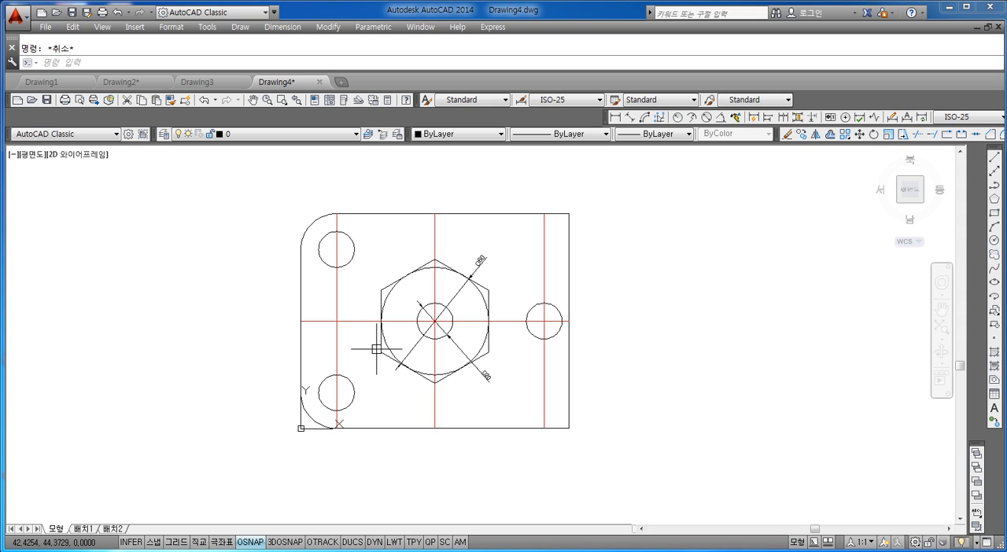
# Step: Chamfer the plate's upper-right corner with distances 20 along the top edge and 10 along the right edge
pyautogui.write('cha')
pyautogui.press('Return')
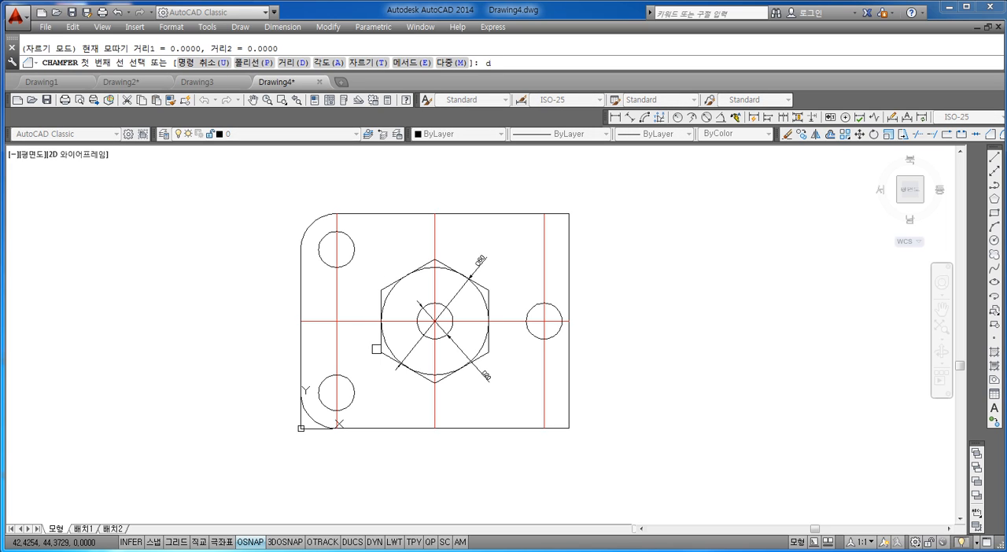
pyautogui.write('d')
pyautogui.press('Return')
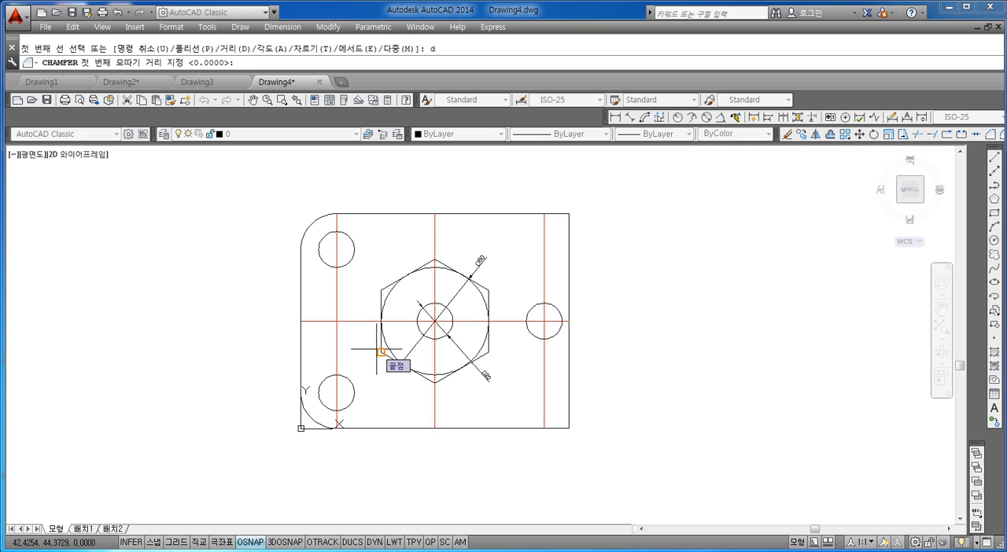
pyautogui.write('20')
pyautogui.press('Return')
pyautogui.write('10')
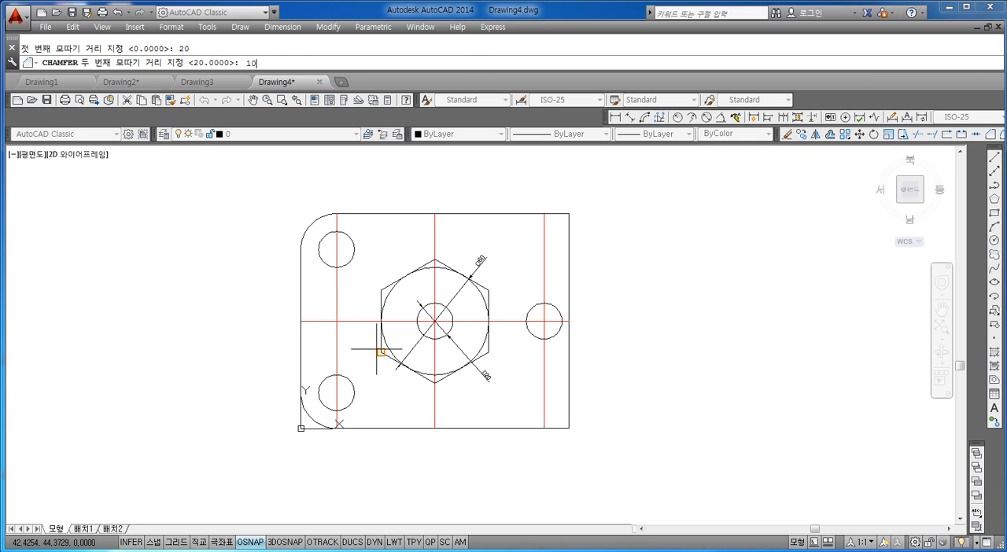
pyautogui.press('Return')
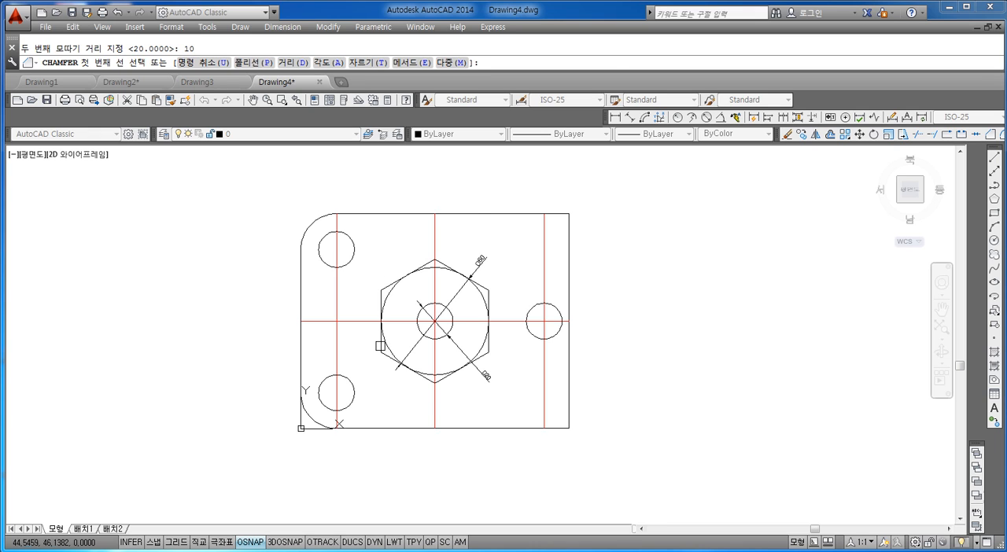
pyautogui.scroll(4, 543, 200)
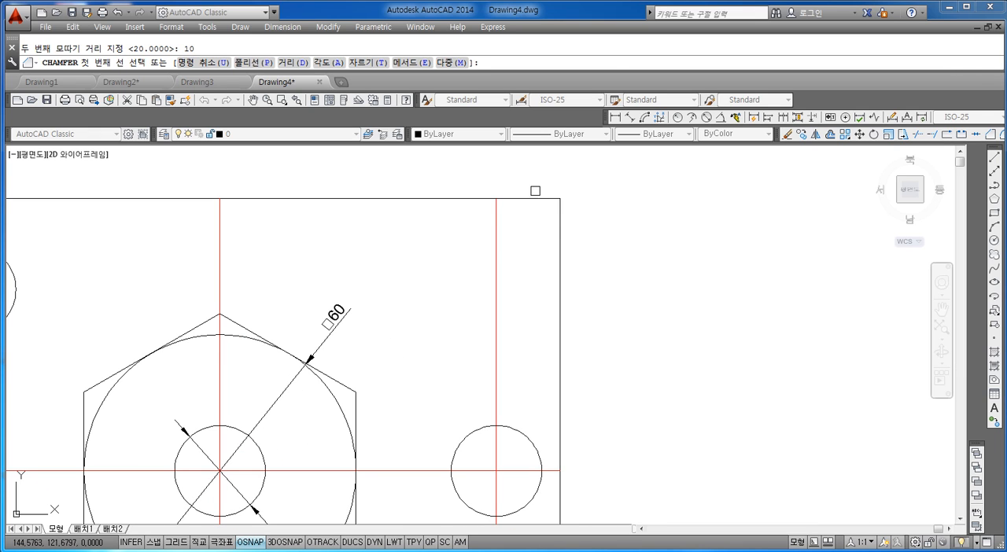
pyautogui.click(526, 199)
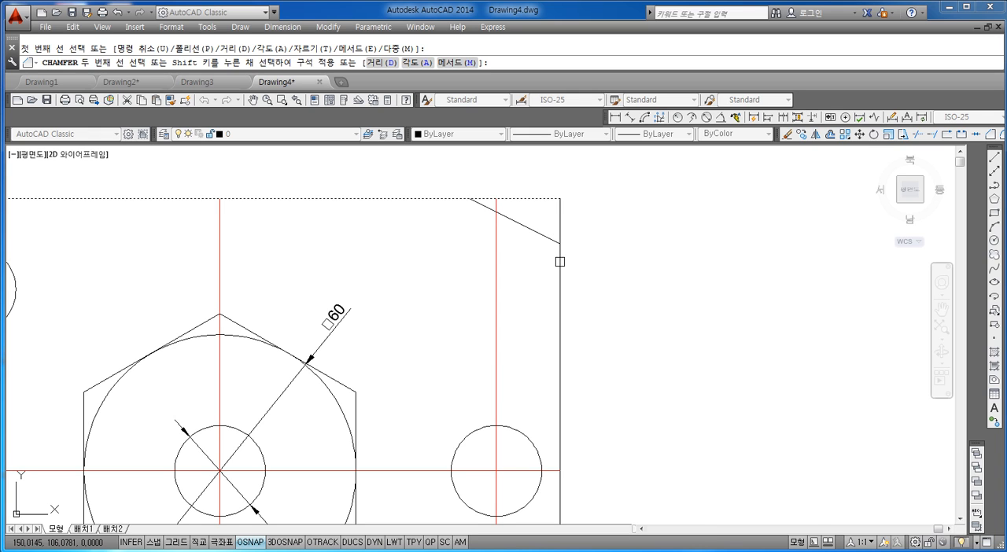
pyautogui.click(560, 262)
# Step: Chamfer the plate's lower-right corner with the same distances, picking the bottom edge first and the right edge second
pyautogui.scroll(-4, 550, 271)
pyautogui.scroll(2, 574, 337)
pyautogui.moveTo(577, 337)
pyautogui.mouseDown(button='middle')
pyautogui.moveTo(578, 364)
pyautogui.moveTo(578, 346)
pyautogui.mouseUp(button='middle')
pyautogui.press('Return')
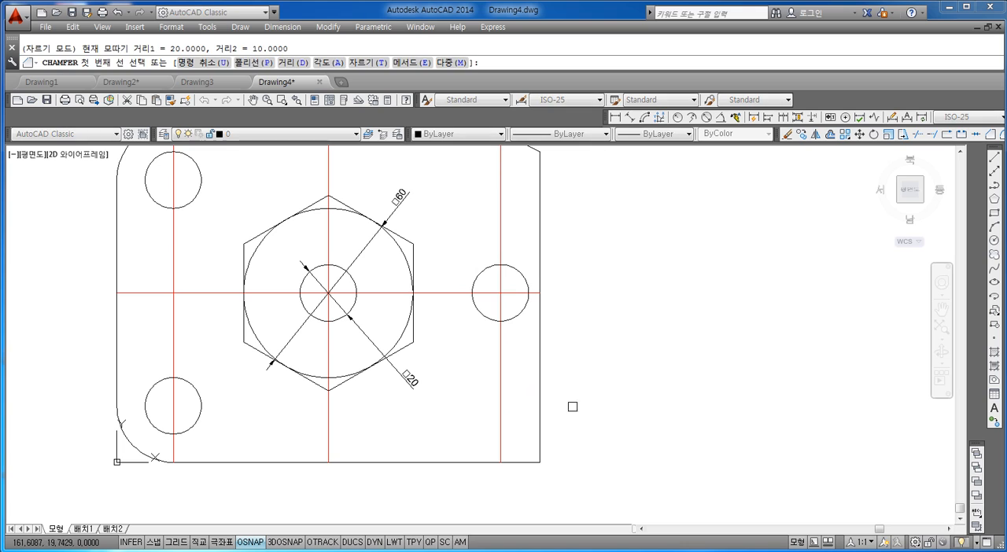
pyautogui.click(528, 460)
pyautogui.click(539, 425)
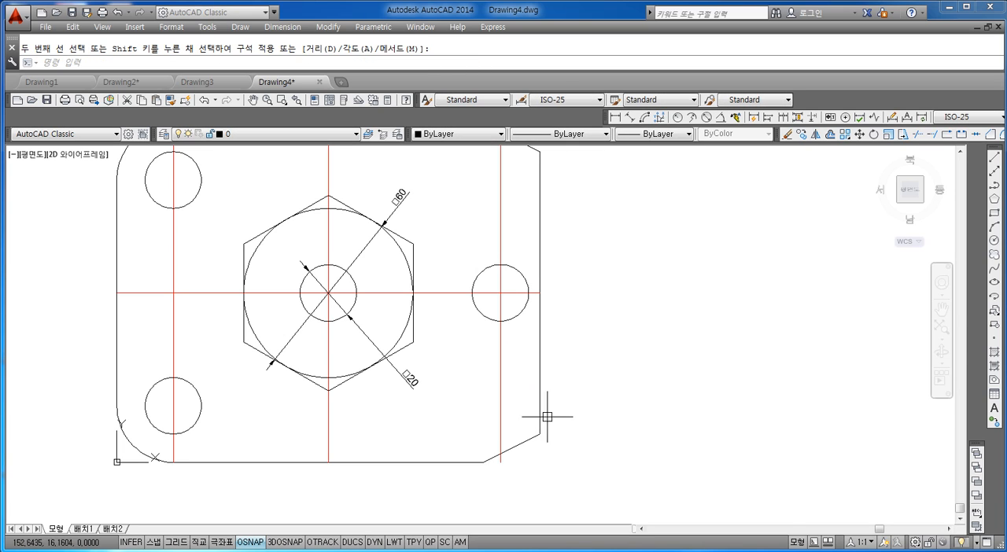
pyautogui.scroll(-2, 569, 397)
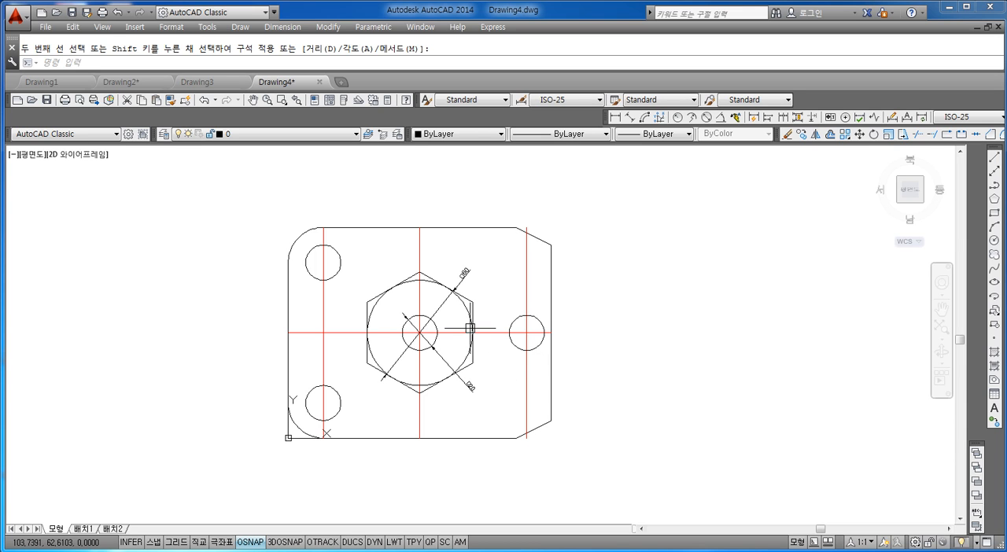
pyautogui.scroll(3, 470, 328)
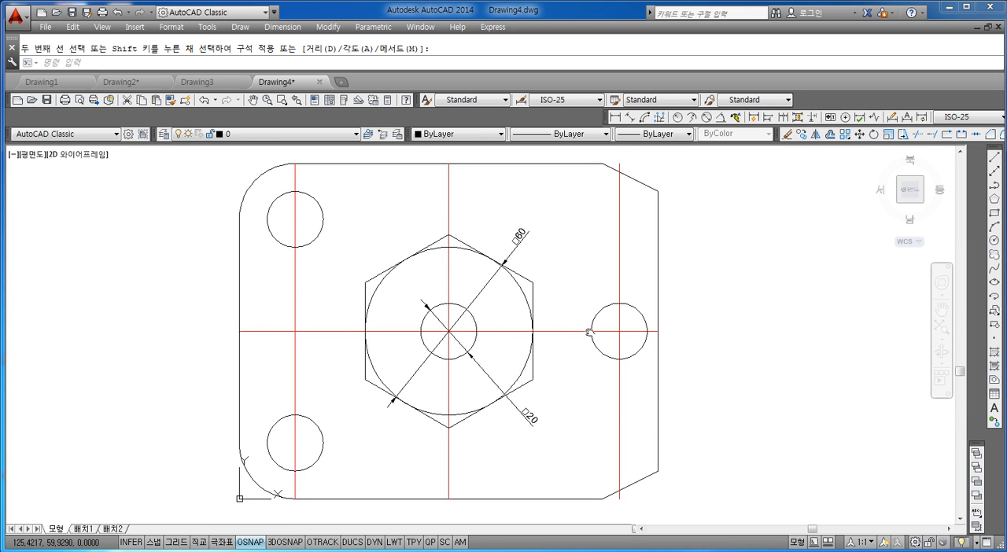
pyautogui.press('Escape')
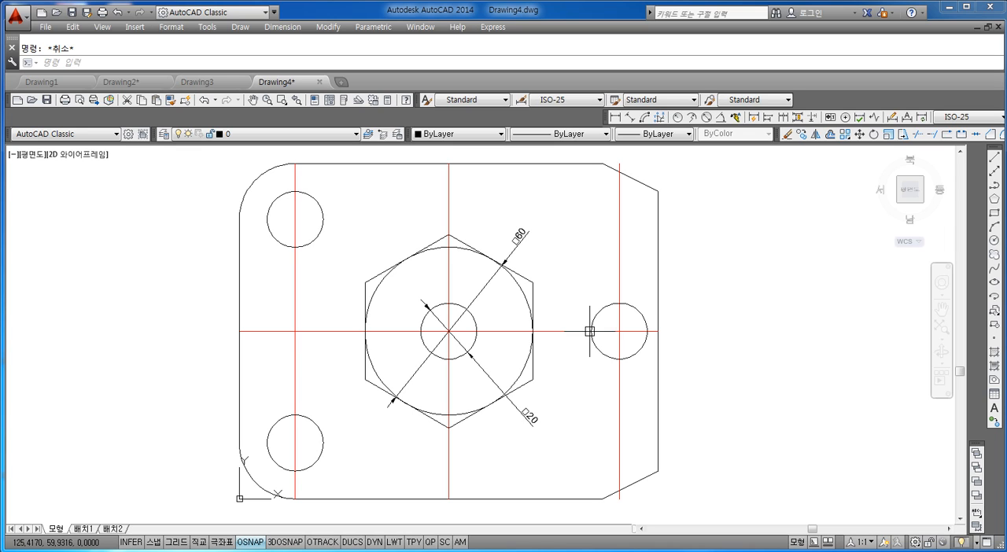
# Step: Draw horizontal lines between the left and right quadrants of the upper-left and lower-left circles
pyautogui.write('1')
pyautogui.press('Return')
pyautogui.click(268, 218)
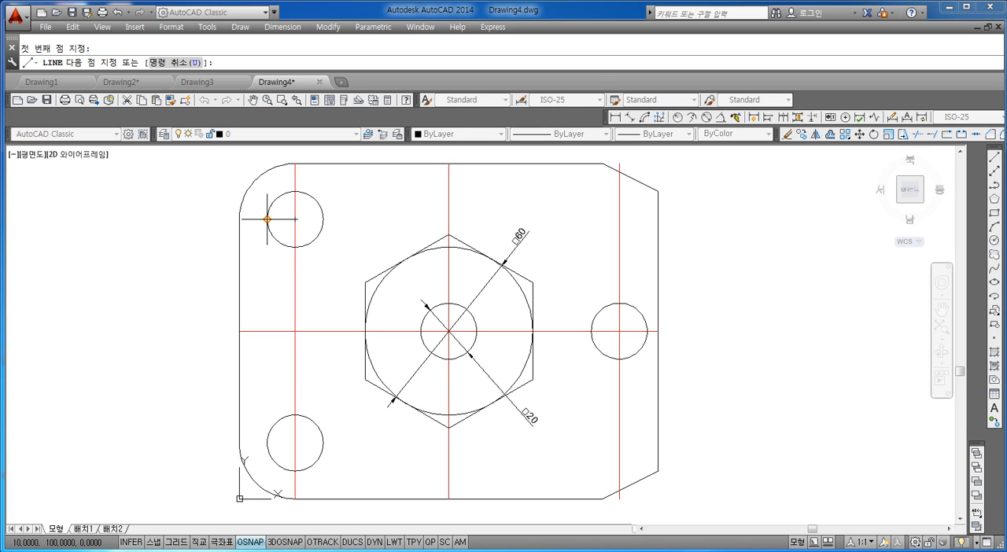
pyautogui.click(321, 220)
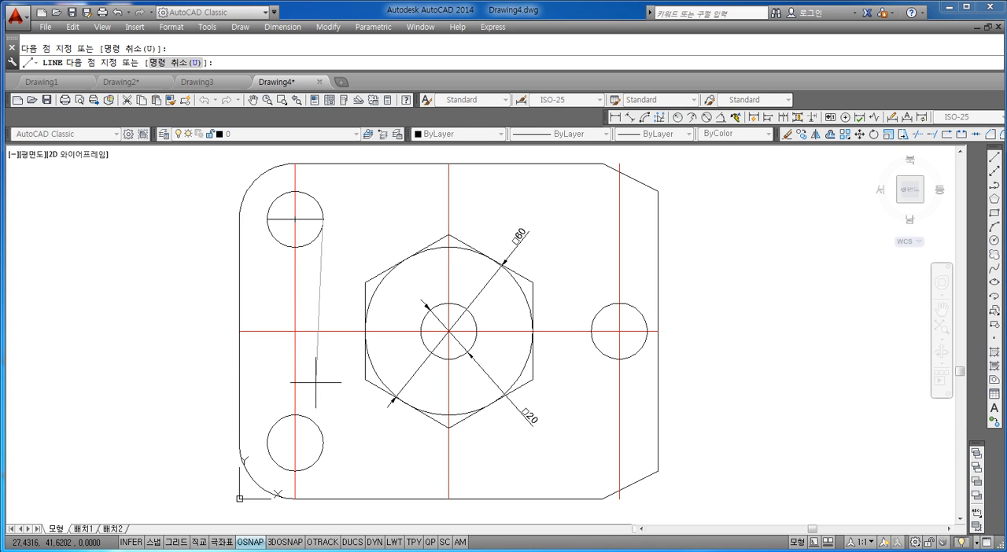
pyautogui.press('Return')
pyautogui.press('Return')
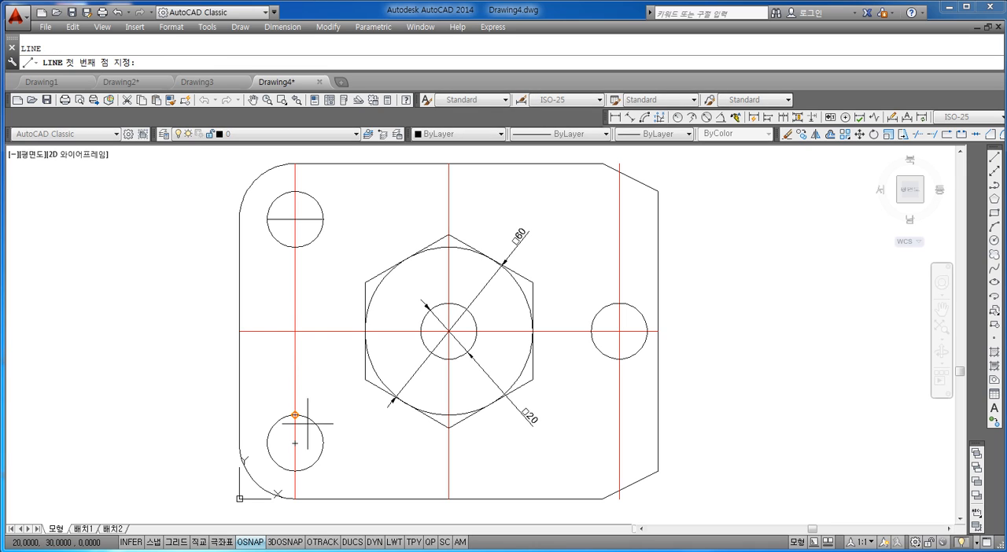
pyautogui.click(267, 443)
pyautogui.click(322, 443)
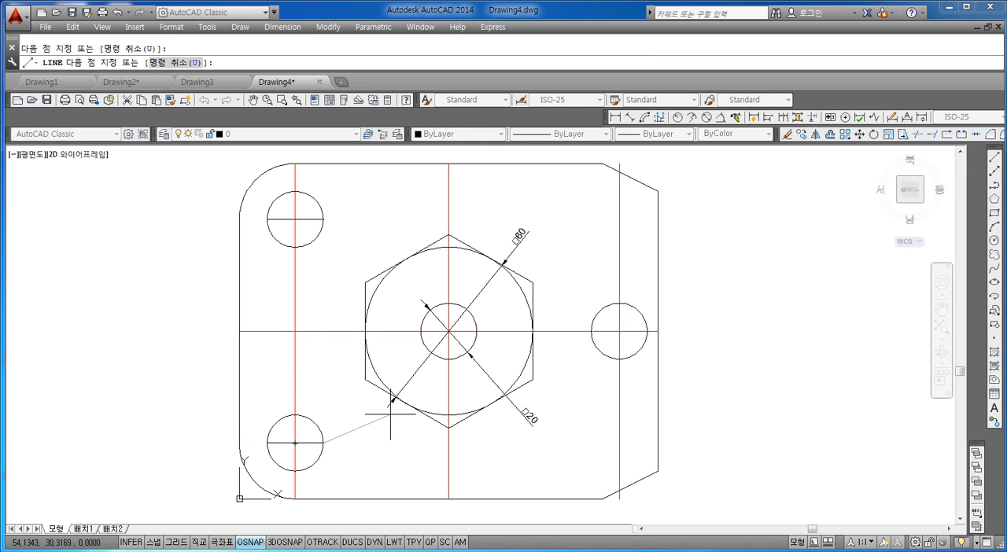
pyautogui.press('Escape')
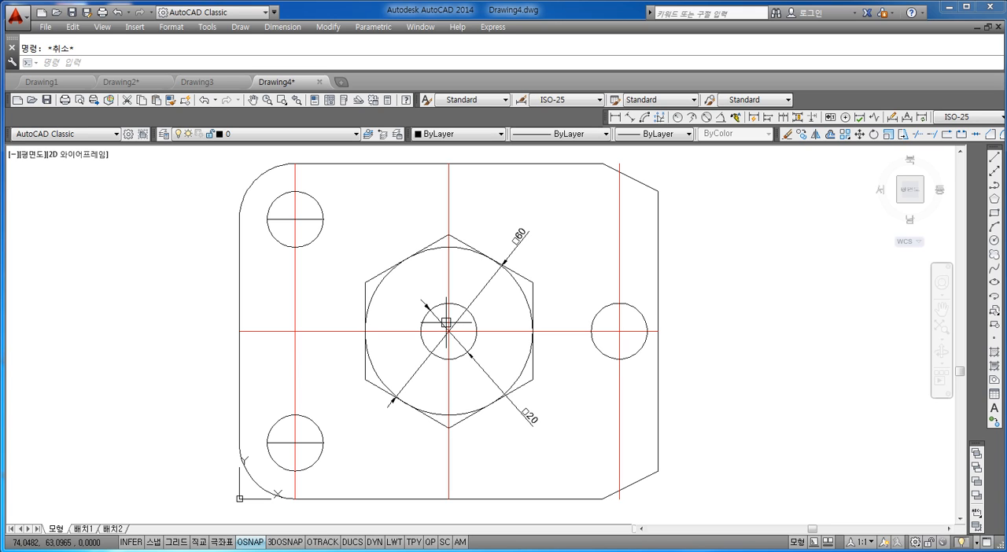
pyautogui.write('tr')
pyautogui.press('Return')
pyautogui.press('Return')
pyautogui.press('Escape')
pyautogui.press('Escape')
# Step: Trim the three vertical red lines back to the left circles, the hexagon and the right circle
pyautogui.write('tr')
pyautogui.press('Return')
pyautogui.press('Return')
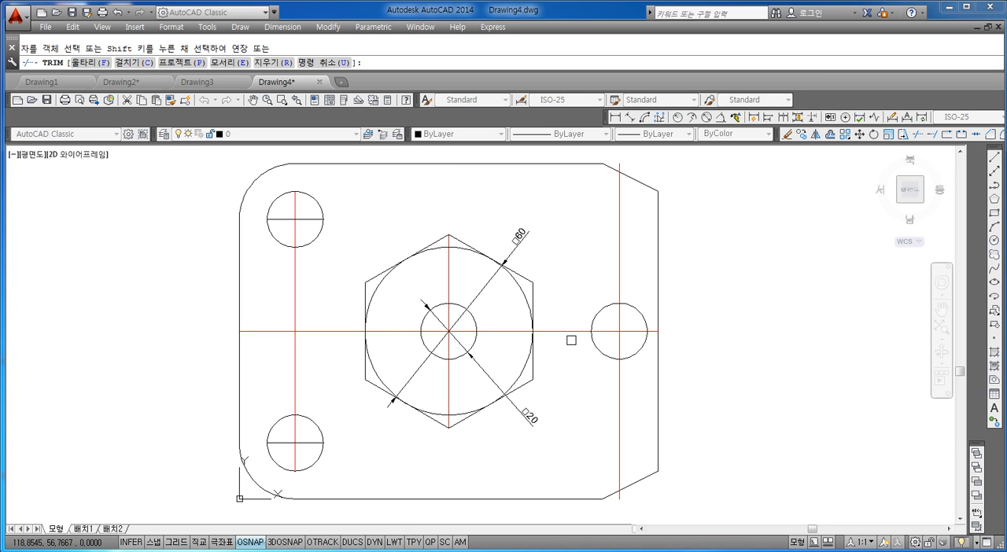
pyautogui.click(620, 232)
pyautogui.click(620, 407)
pyautogui.press('Escape')
# Step: Delete the two leftover red line pieces at the upper-right and lower-right chamfers
pyautogui.click(620, 170)
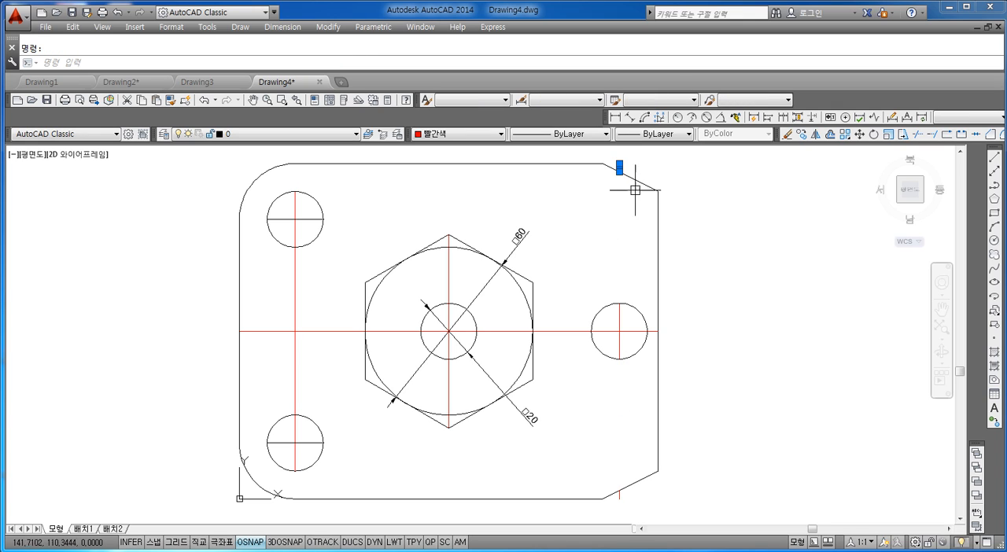
pyautogui.click(618, 494)
pyautogui.press('Delete')
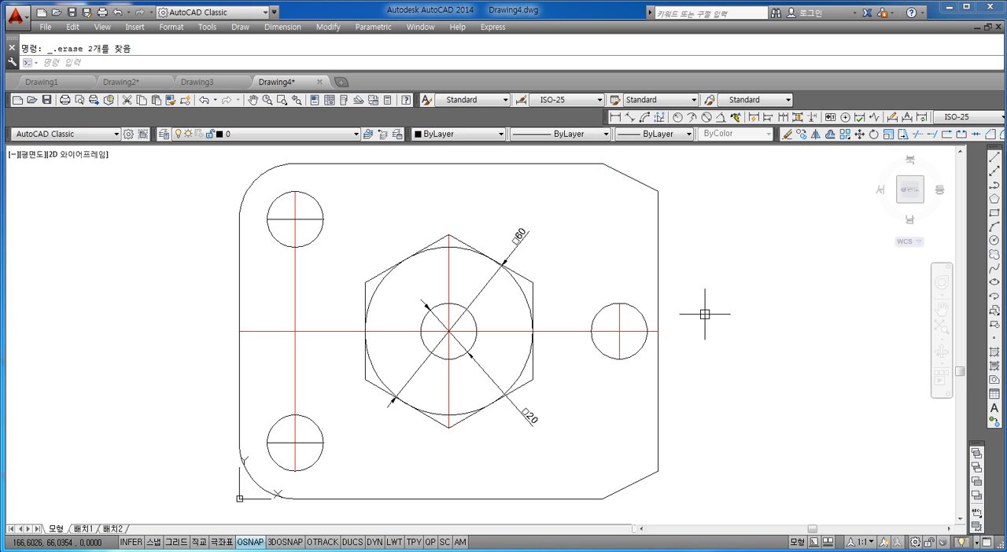
# Step: Change the horizontal lines inside the two left circles to red
pyautogui.click(310, 218)
pyautogui.click(306, 443)
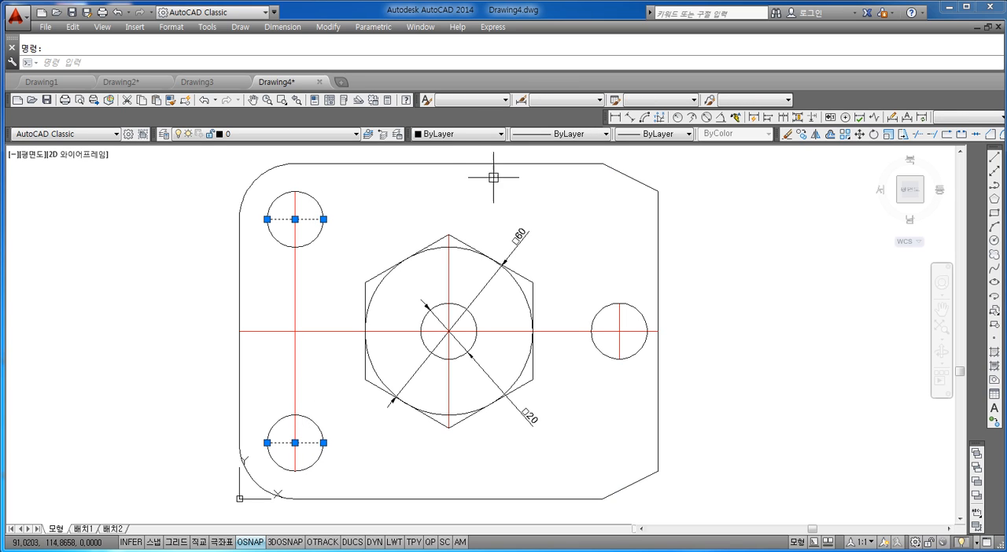
pyautogui.click(466, 135)
pyautogui.click(450, 166)
pyautogui.press('Escape')
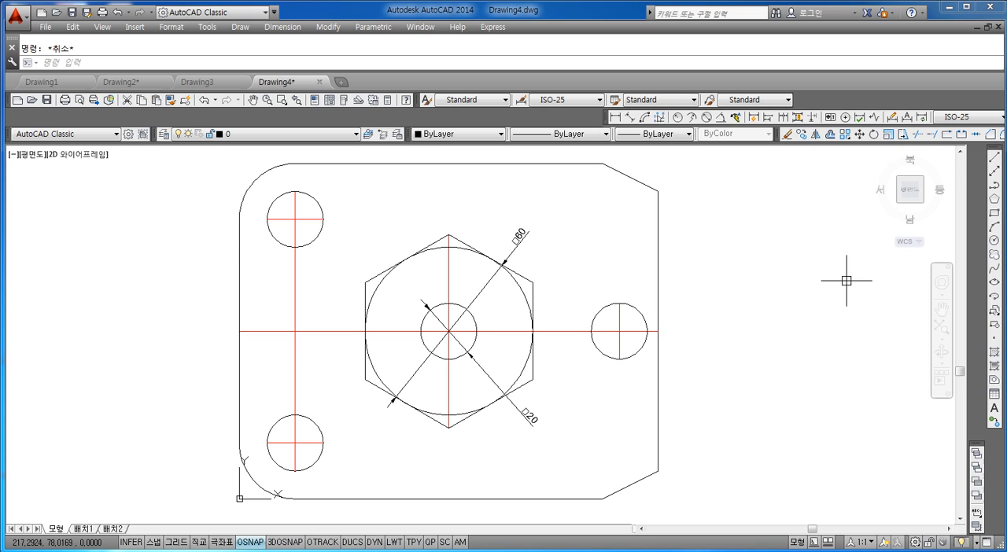
# Step: Move the long horizontal line, the left vertical line and the short lines in the three holes to layer 중심선
pyautogui.click(315, 287)
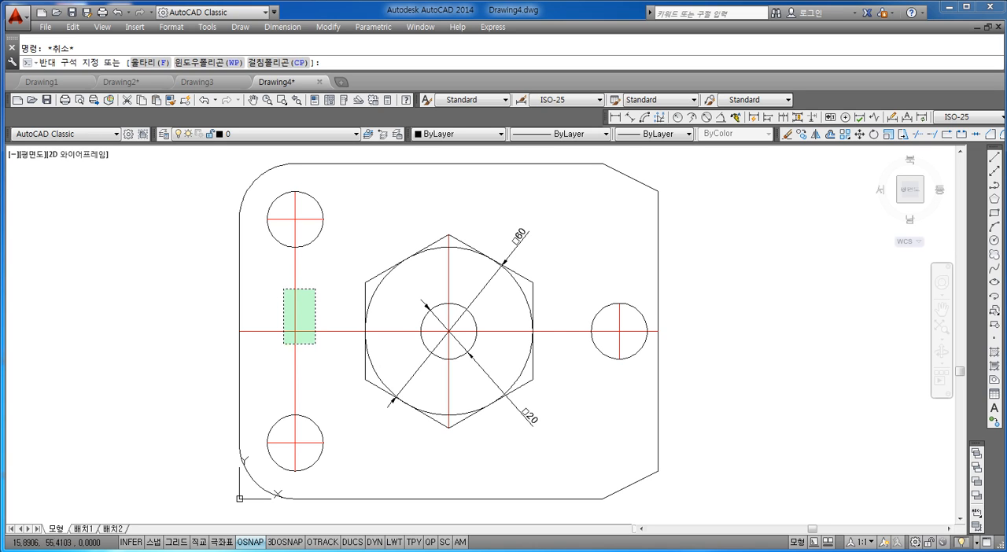
pyautogui.click(285, 344)
pyautogui.click(294, 220)
pyautogui.click(304, 443)
pyautogui.click(619, 319)
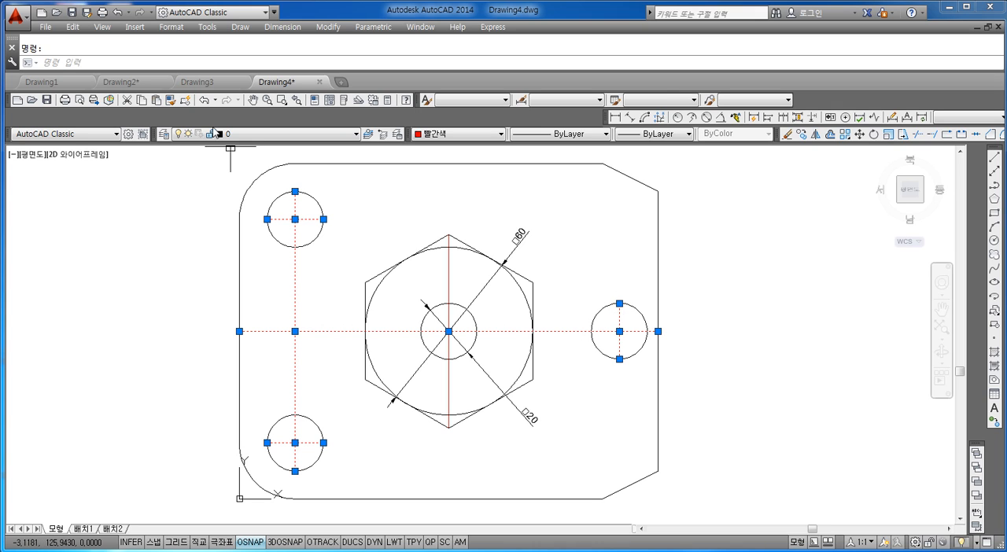
pyautogui.click(232, 137)
pyautogui.click(240, 180)
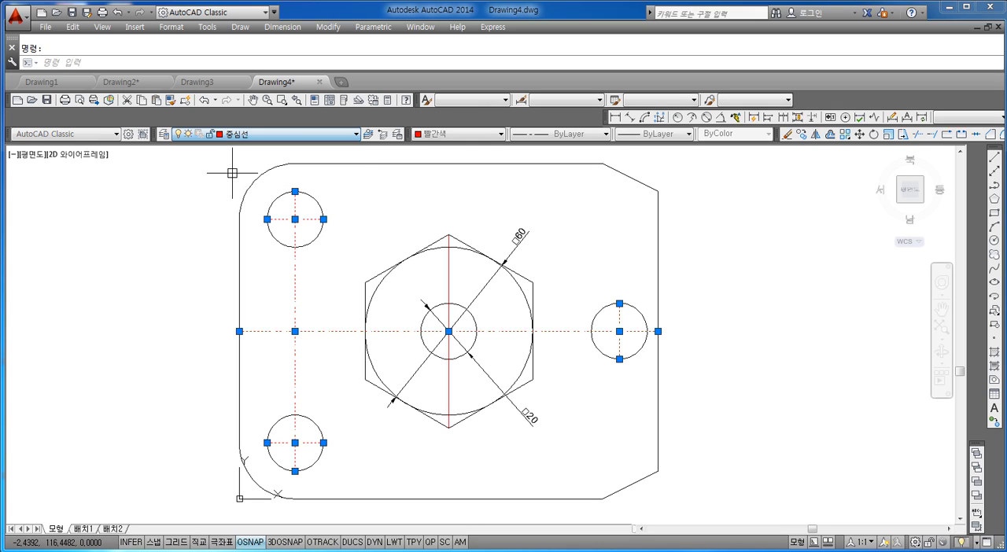
pyautogui.press('Escape')
pyautogui.press('Escape')
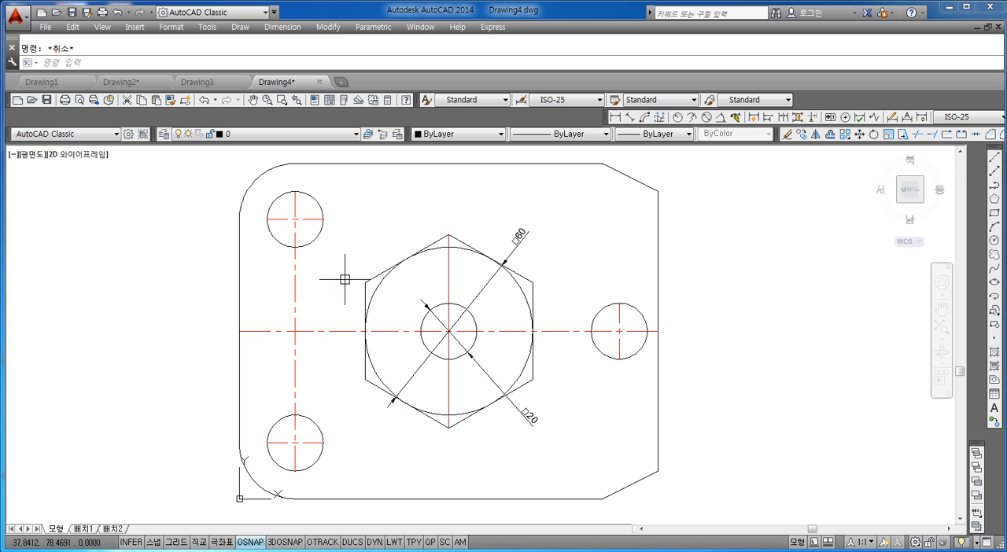
# Step: Move the vertical red line inside the hexagon to layer 중심선
pyautogui.click(448, 276)
pyautogui.click(254, 138)
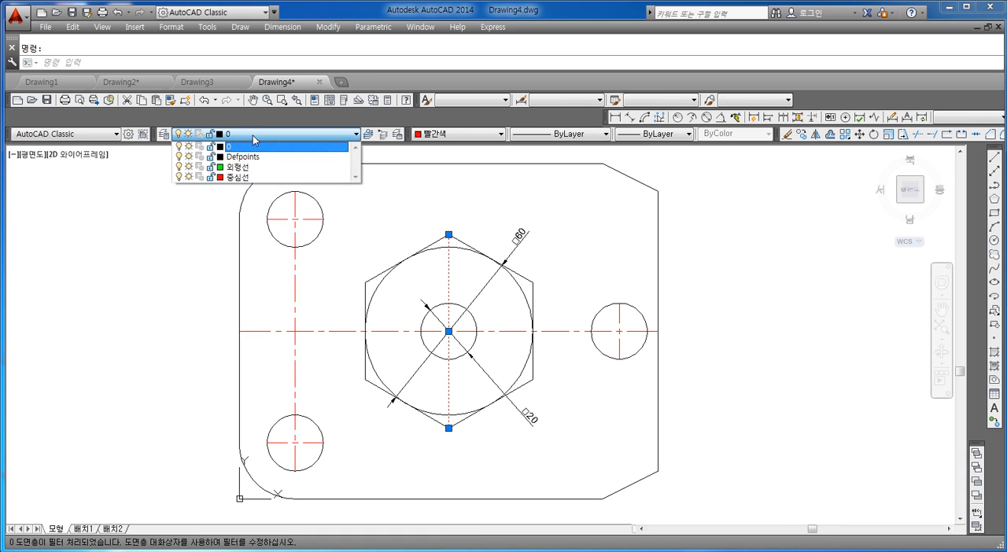
pyautogui.click(236, 177)
pyautogui.press('Escape')
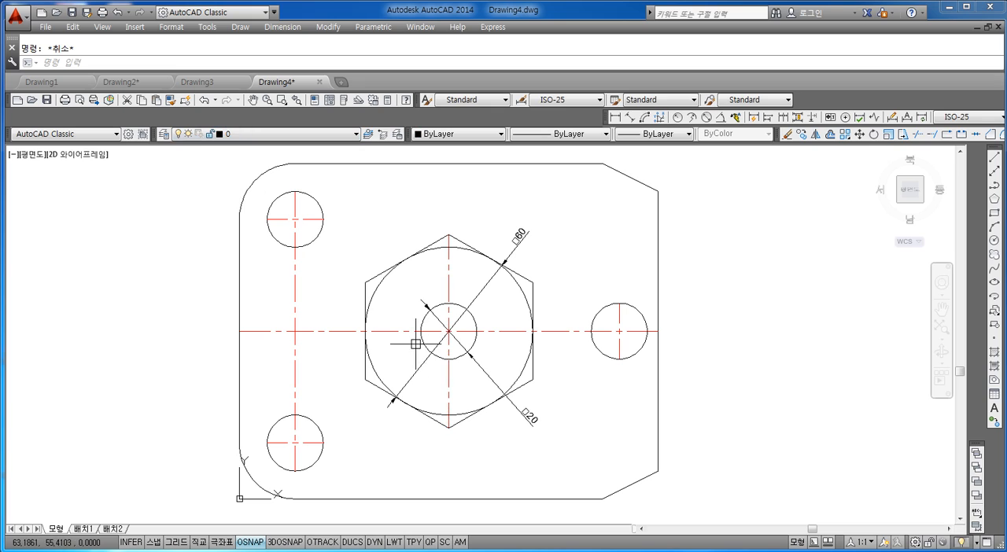
# Step: Set the global linetype scale (LTSCALE) to 1
pyautogui.write('lts')
pyautogui.press('Return')
pyautogui.write('1')
pyautogui.press('Return')
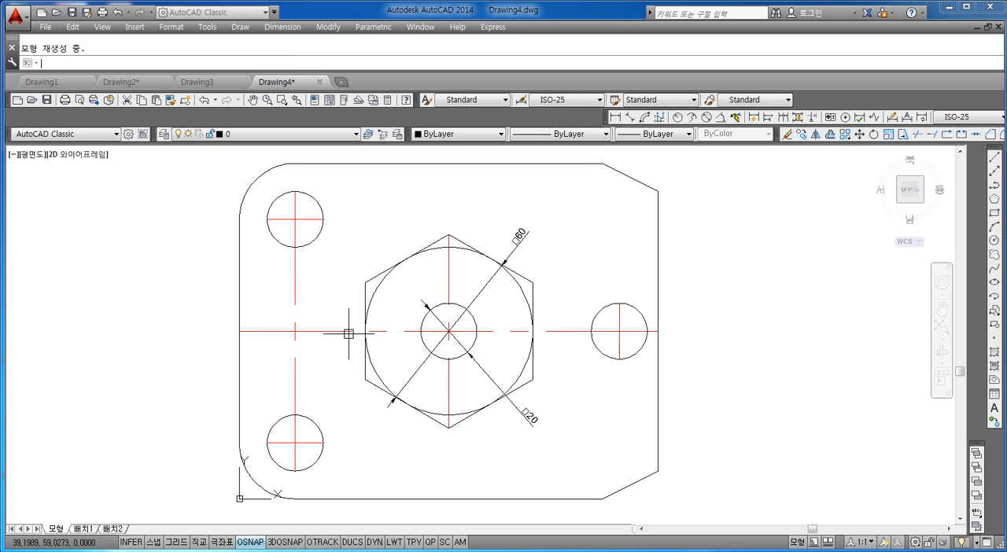
pyautogui.press('Escape')
pyautogui.scroll(3, 303, 327)
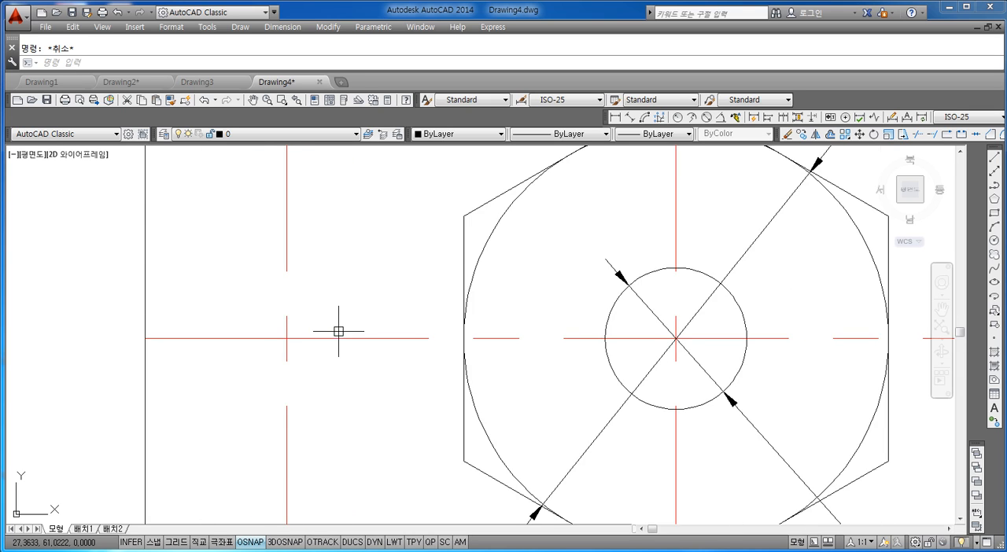
pyautogui.scroll(-3, 340, 332)
pyautogui.click(579, 335)
pyautogui.press('Escape')
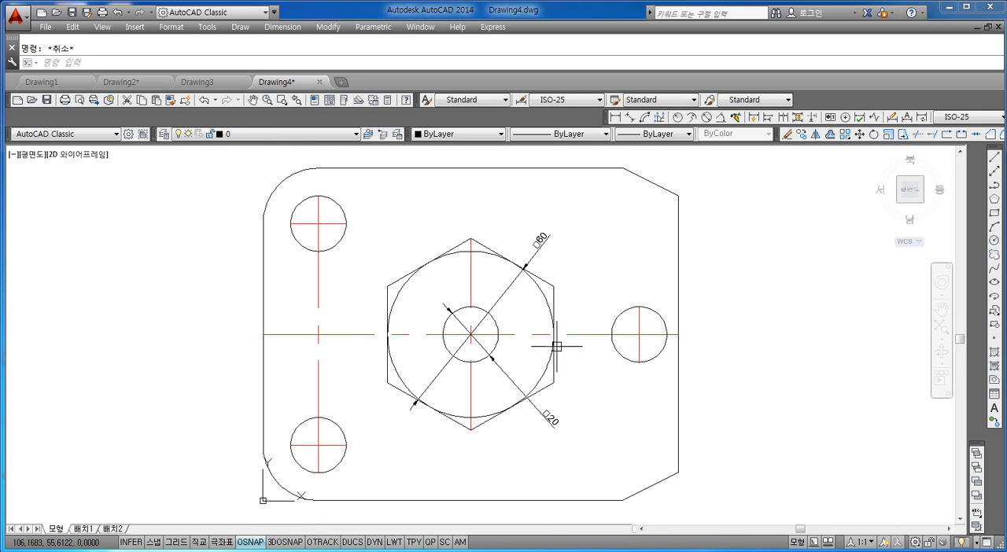
pyautogui.scroll(3, 340, 208)
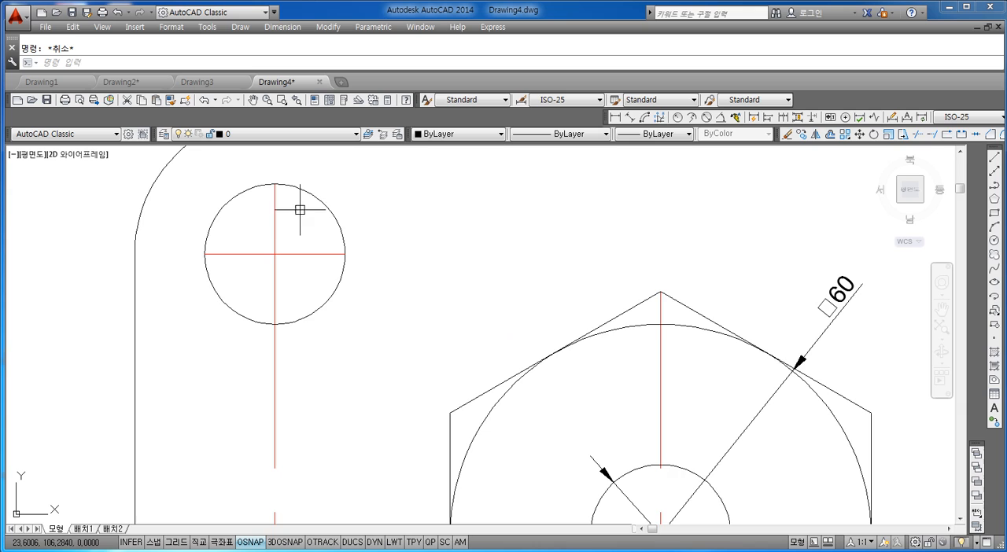
# Step: Set the global linetype scale (LTSCALE) to 0.3
pyautogui.scroll(-3, 298, 251)
pyautogui.scroll(3, 400, 338)
pyautogui.scroll(-3, 395, 306)
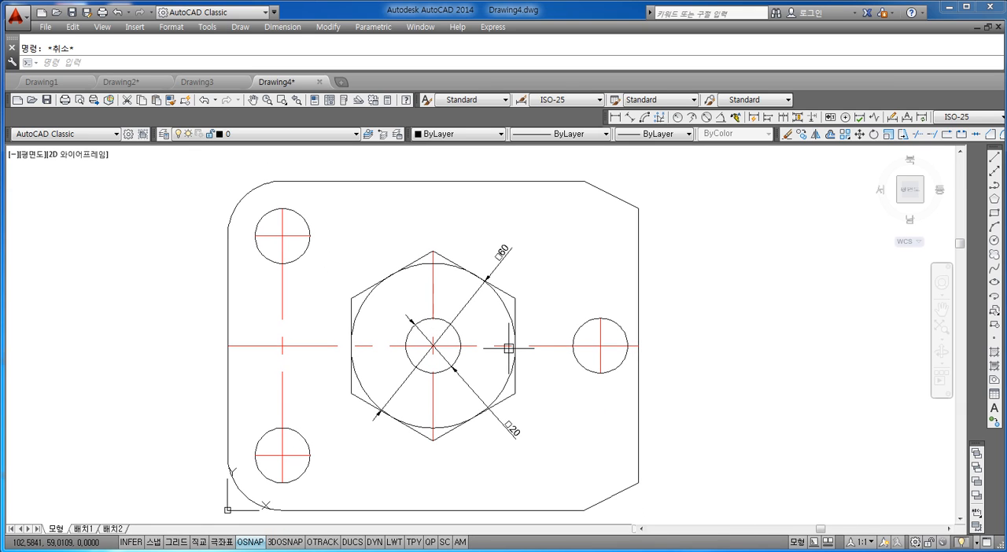
pyautogui.write('LTS')
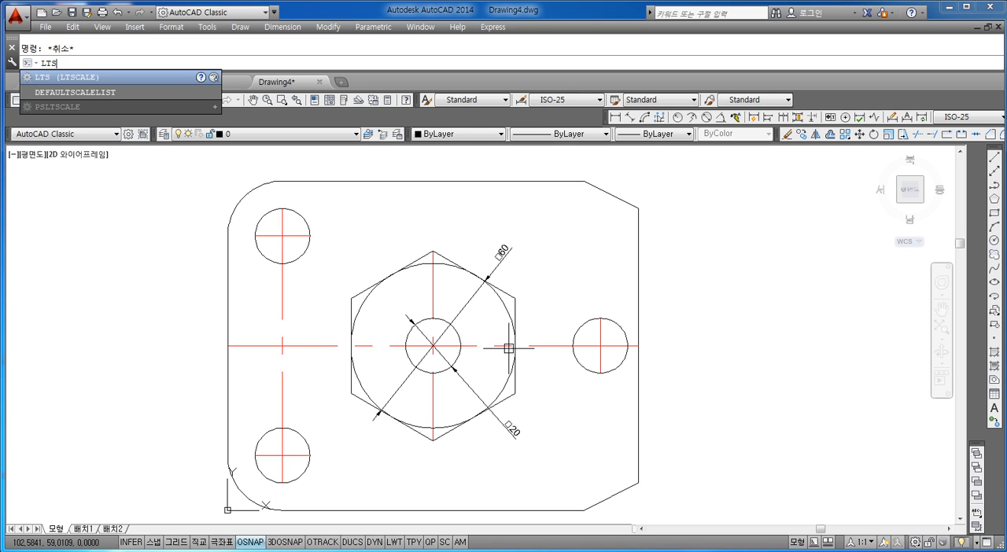
pyautogui.press('Return')
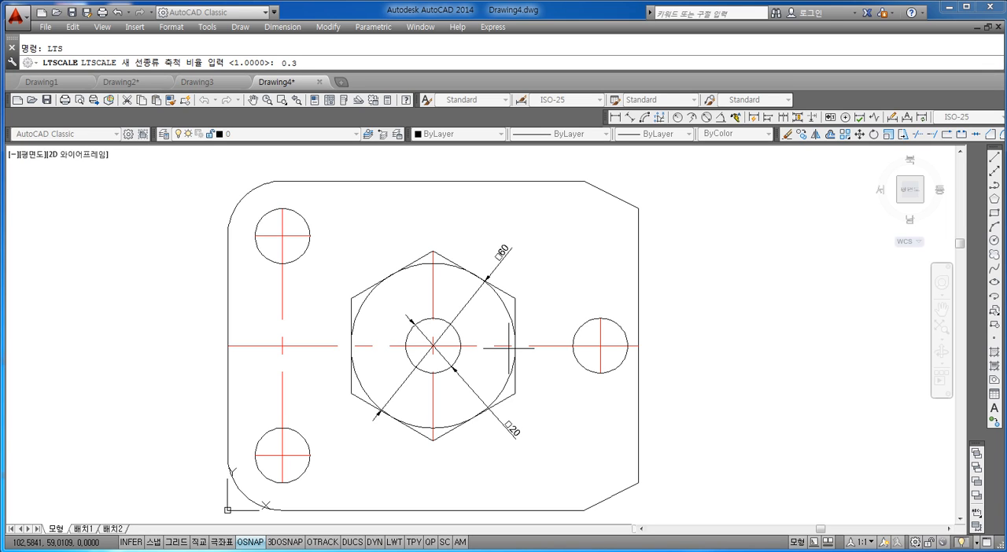
pyautogui.press('Return')
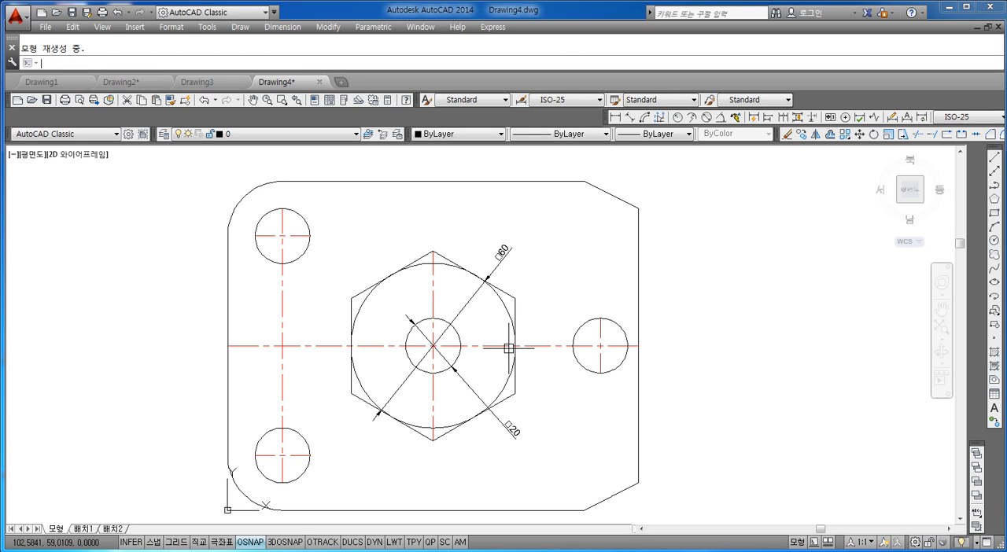
pyautogui.press('Escape')
# Step: Lengthen the left vertical centre line and the horizontal centre lines of the two left holes by a delta of 5 at each end
pyautogui.write('len')
pyautogui.press('Return')
pyautogui.write('d')
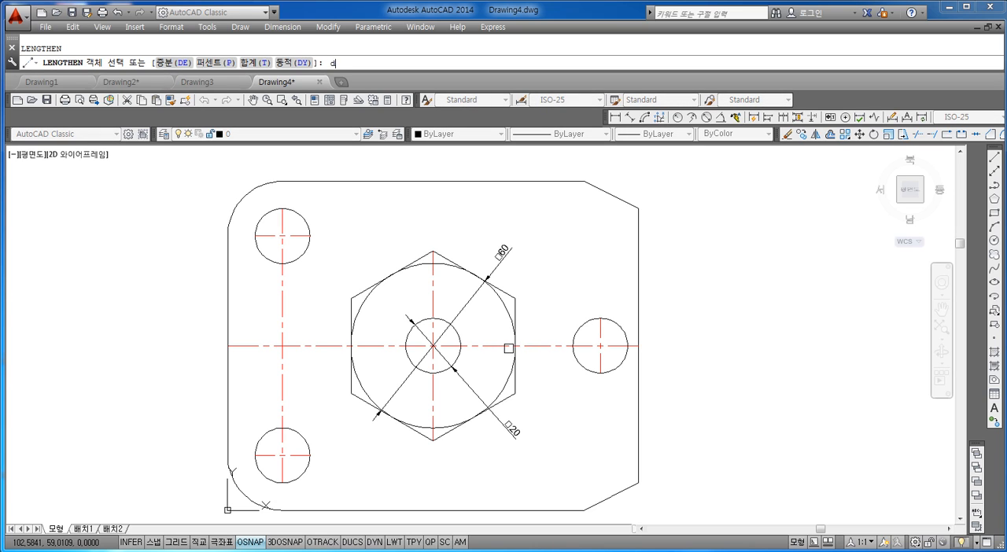
pyautogui.write('e')
pyautogui.press('Return')
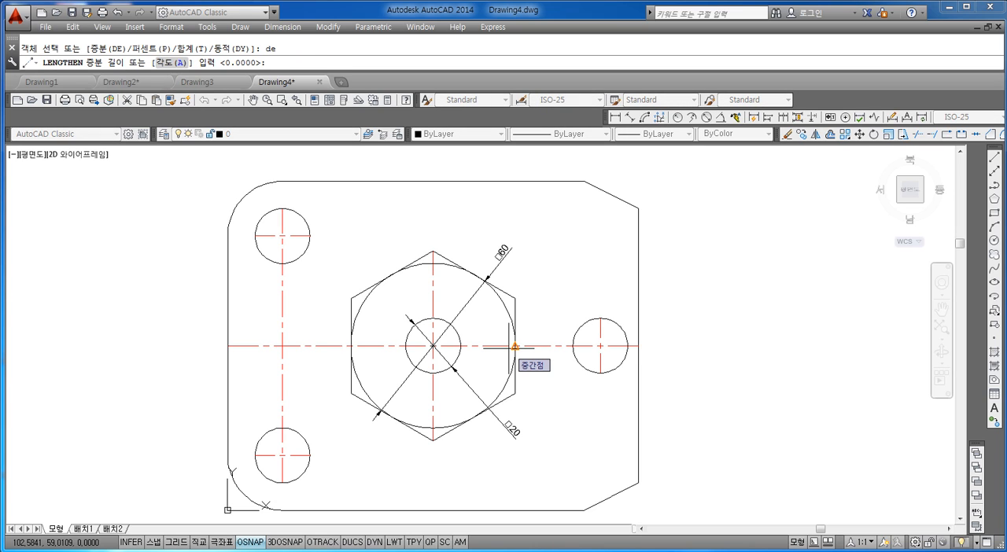
pyautogui.write('5')
pyautogui.press('Return')
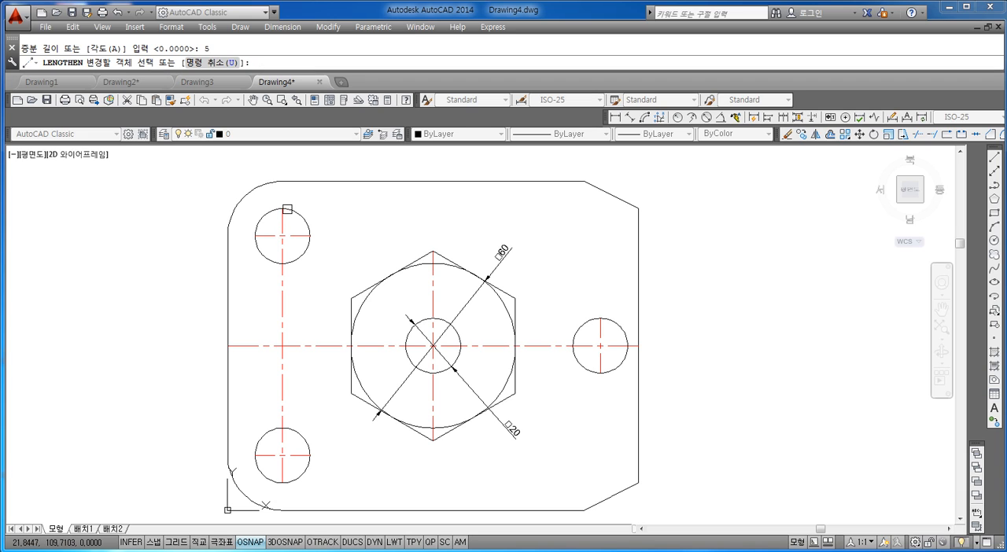
pyautogui.click(284, 219)
pyautogui.click(299, 236)
pyautogui.click(265, 235)
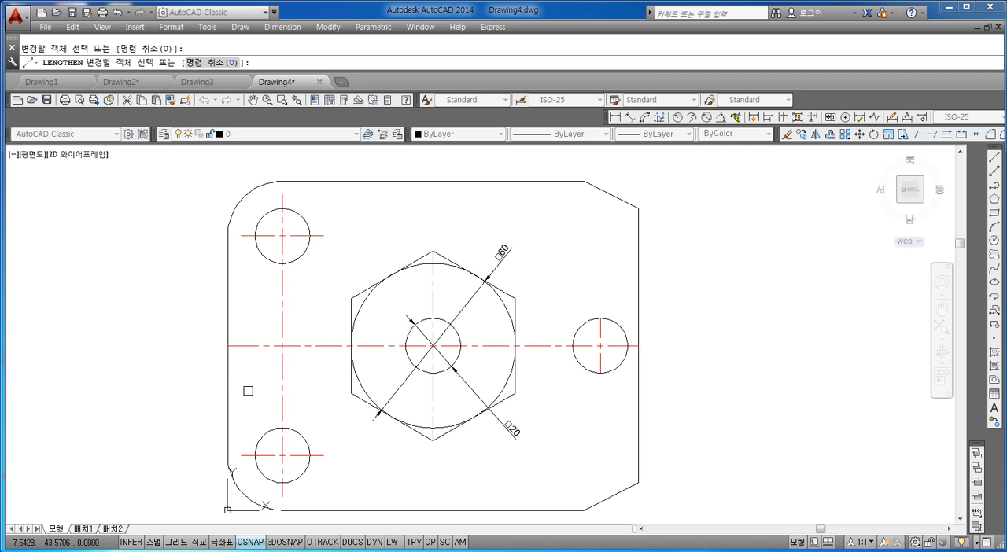
# Step: Lengthen the long horizontal centre line and the vertical centre lines of the hexagon and right hole by 5 at each end
pyautogui.click(239, 347)
pyautogui.click(432, 277)
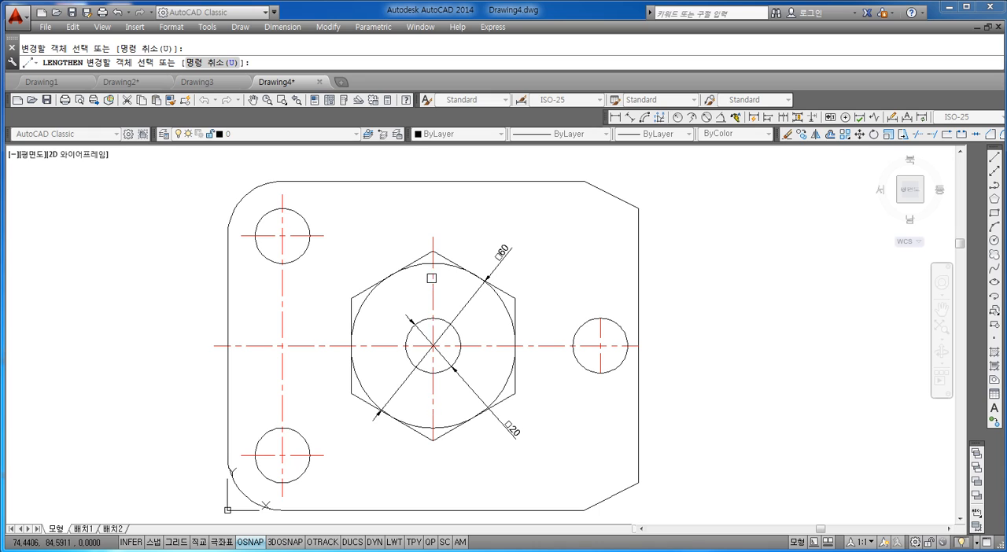
pyautogui.click(433, 394)
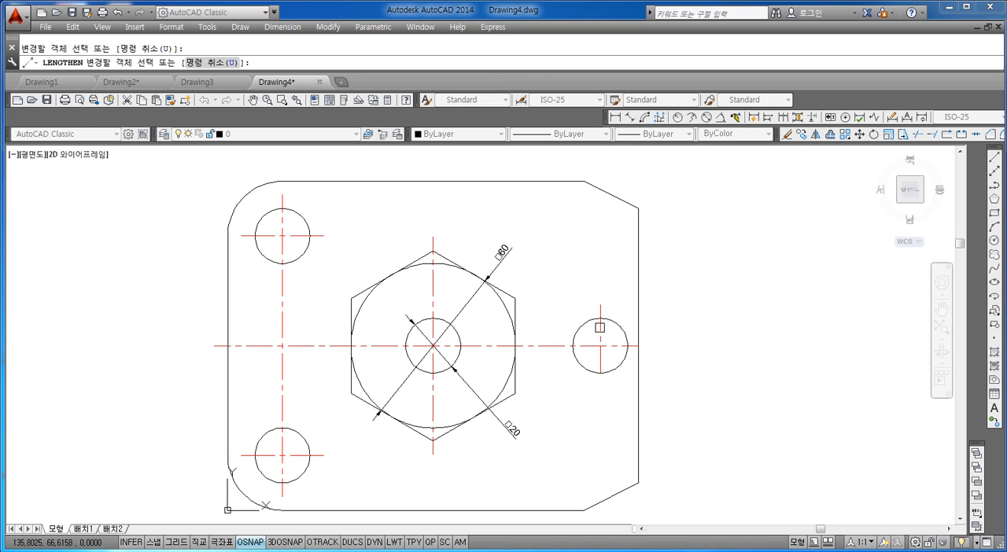
pyautogui.click(619, 345)
pyautogui.press('Escape')
pyautogui.press('Escape')
pyautogui.scroll(-2, 625, 409)
pyautogui.scroll(2, 620, 403)
pyautogui.moveTo(607, 391); pyautogui.dragTo(603, 369, button='middle')
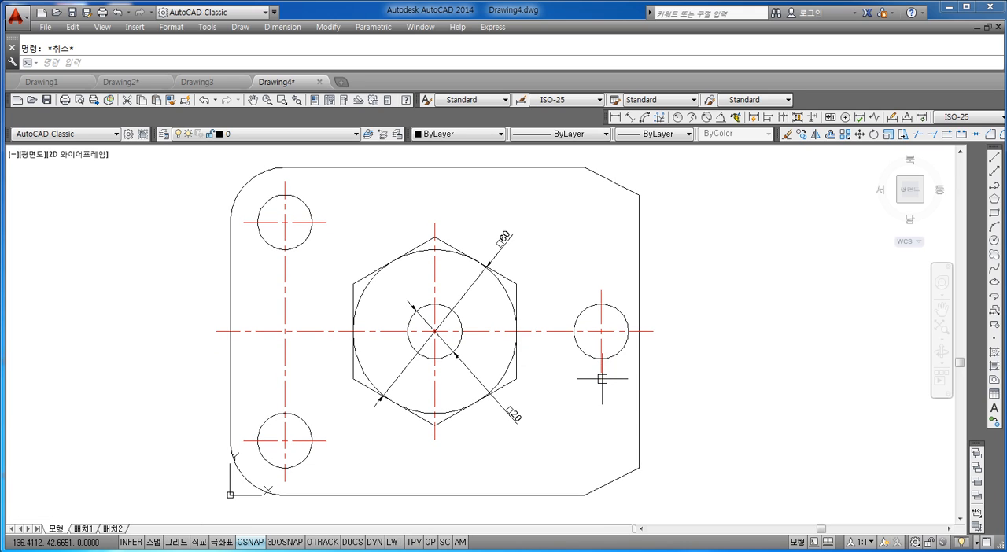